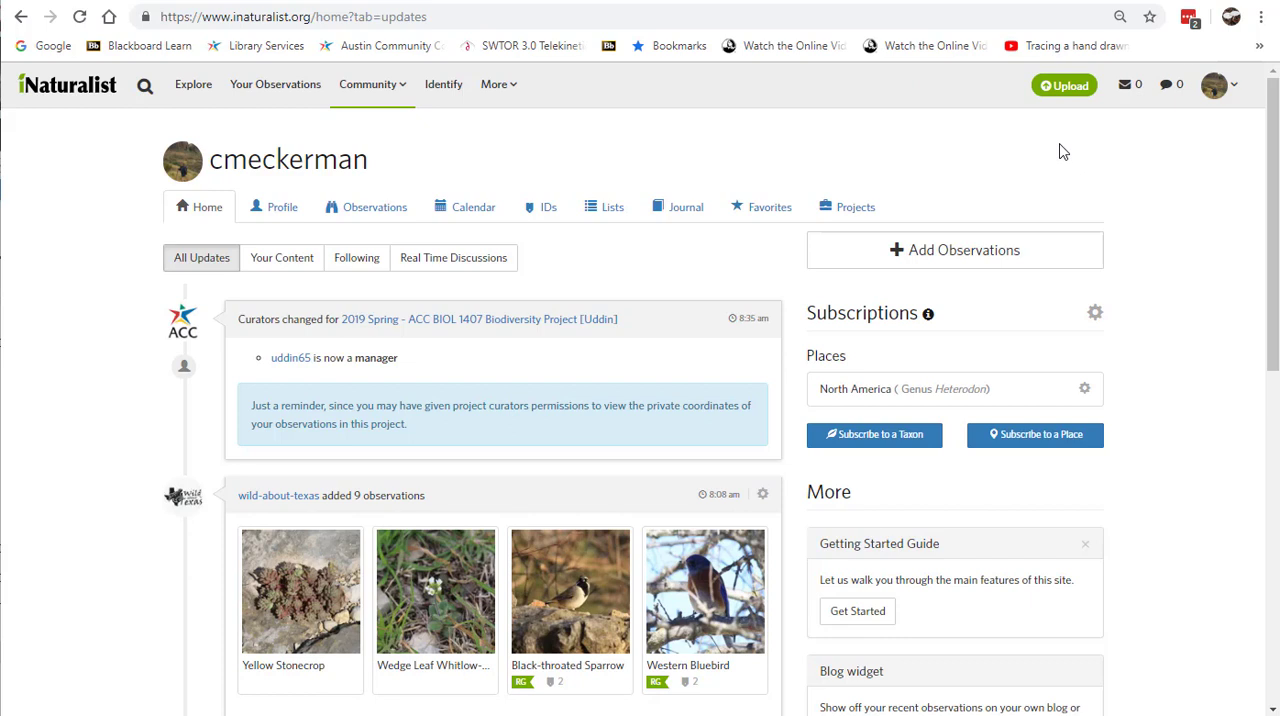
# Step: Open the observation upload page and bring the 20190102 photo folder window fully into view over it
pyautogui.click(1072, 88)
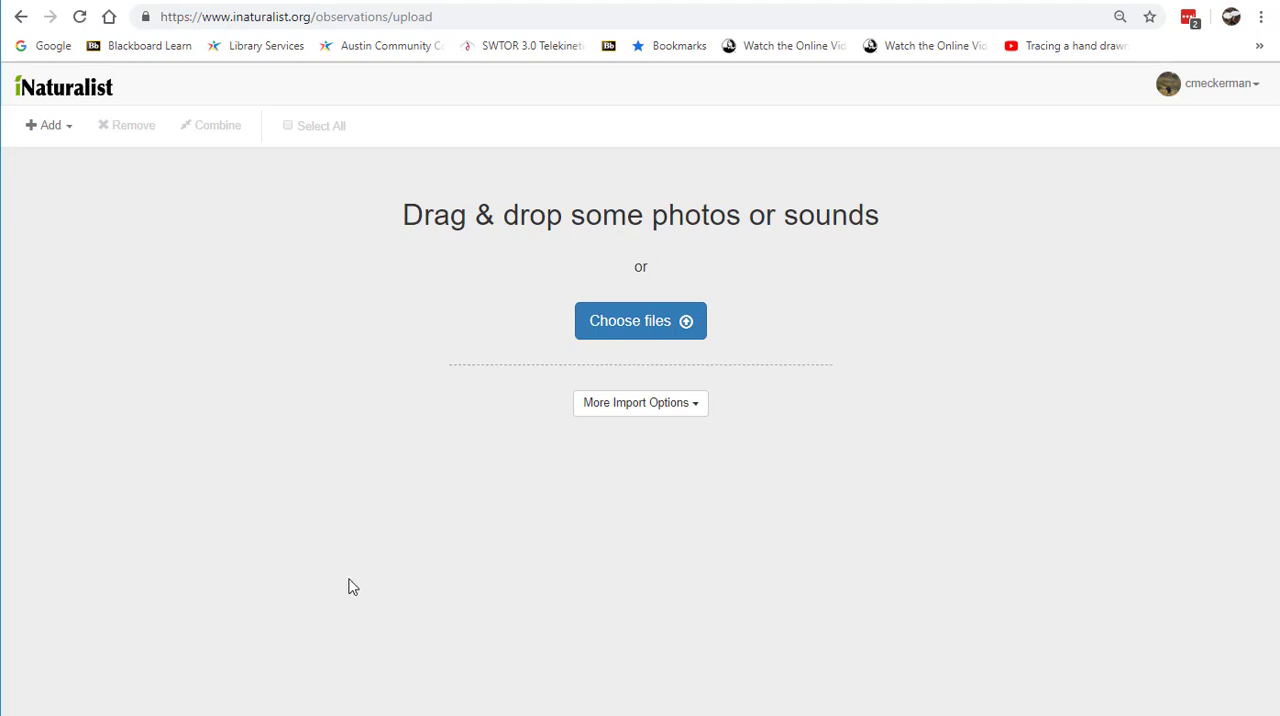
pyautogui.hotkey('alt', 'Tab')
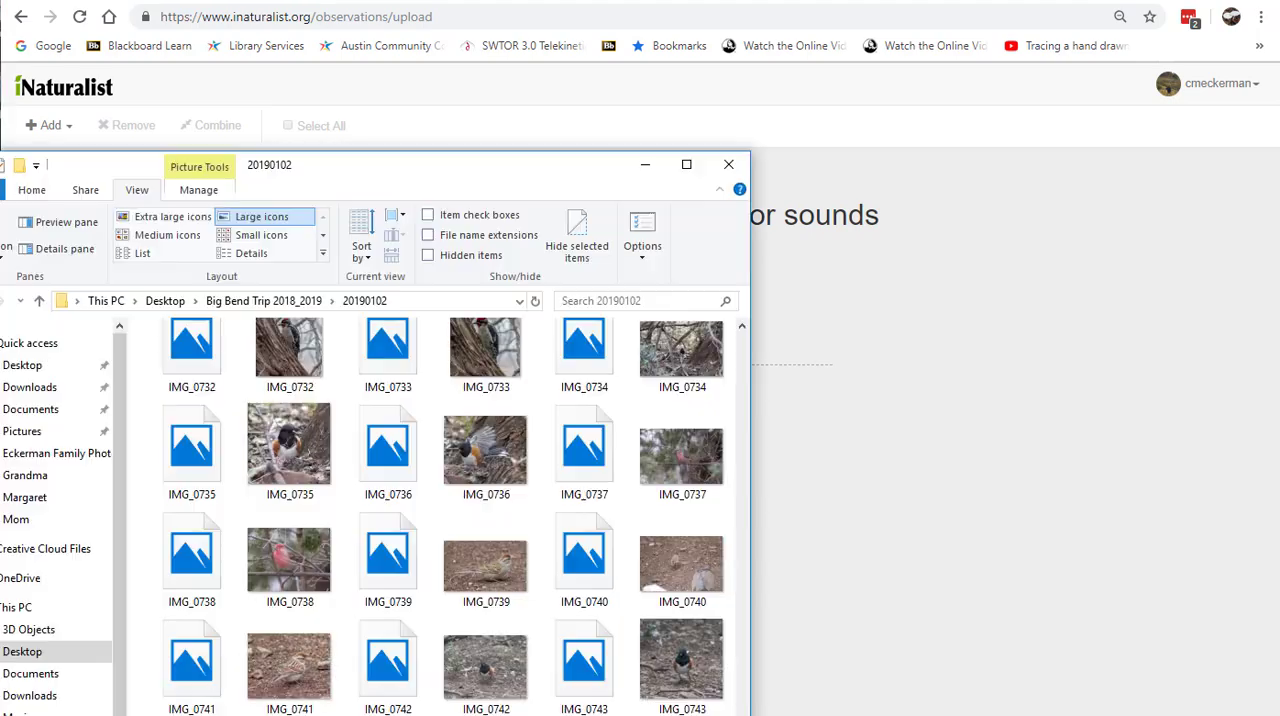
pyautogui.moveTo(394, 177); pyautogui.dragTo(484, 62)
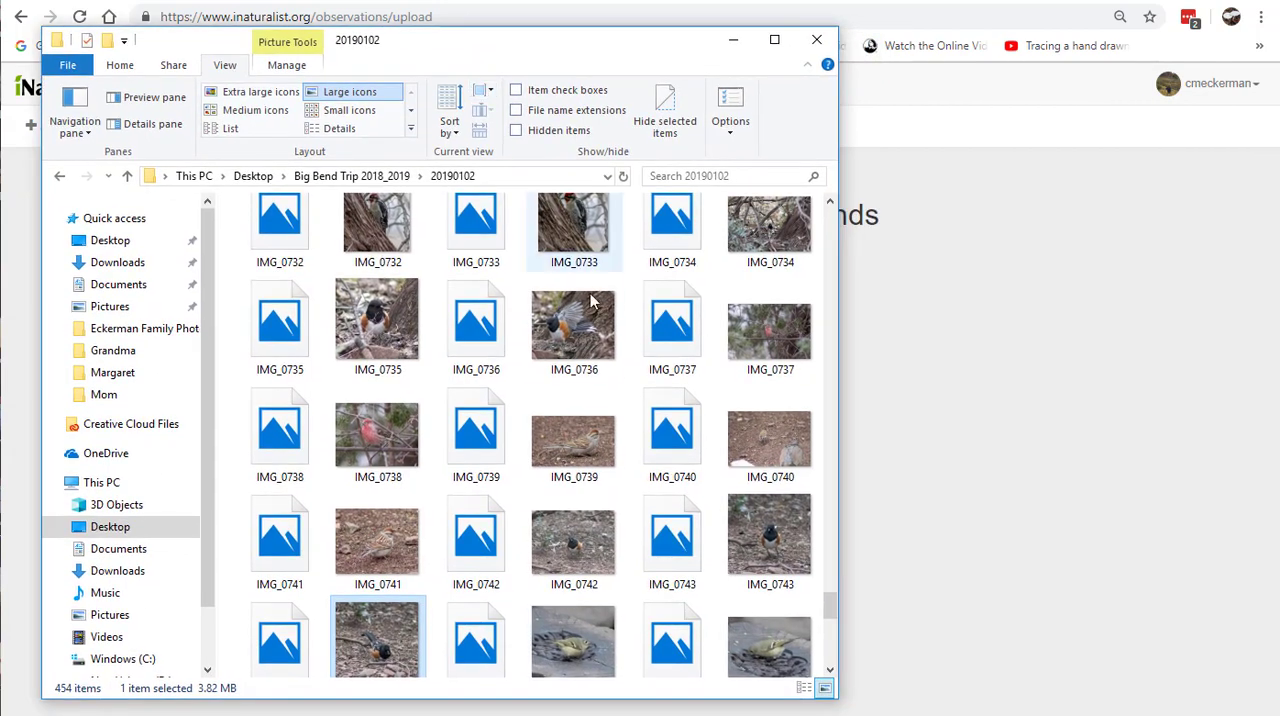
# Step: Select the JPG photos IMG_0735, IMG_0736, IMG_0739, IMG_0741, IMG_0742 and IMG_0743 together in the 20190102 folder
pyautogui.scroll(-5, 634, 468)
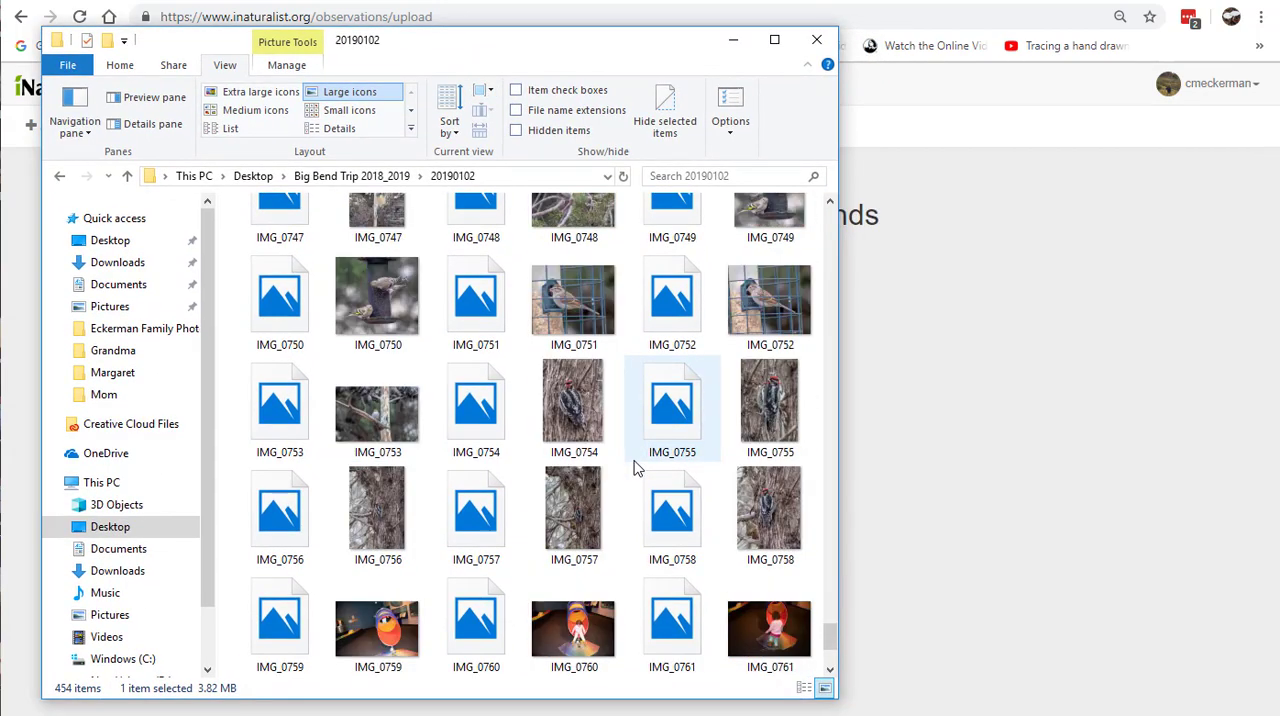
pyautogui.scroll(5, 630, 470)
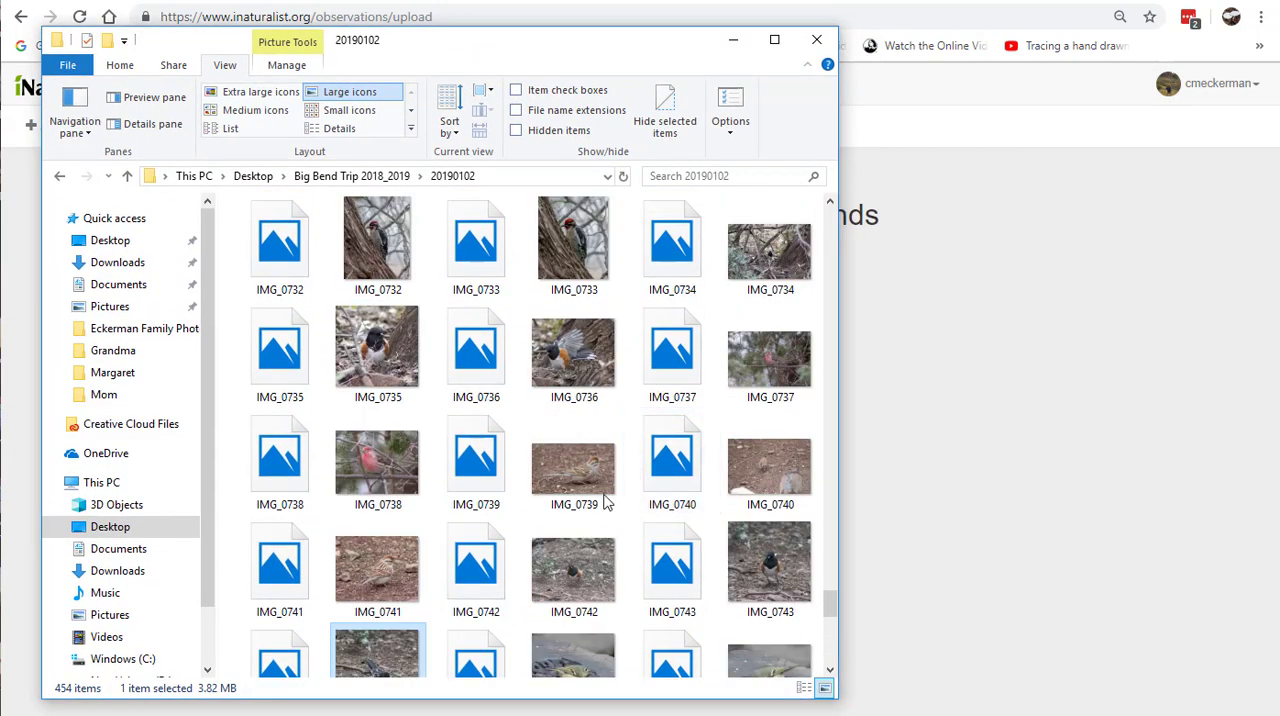
pyautogui.click(391, 367)
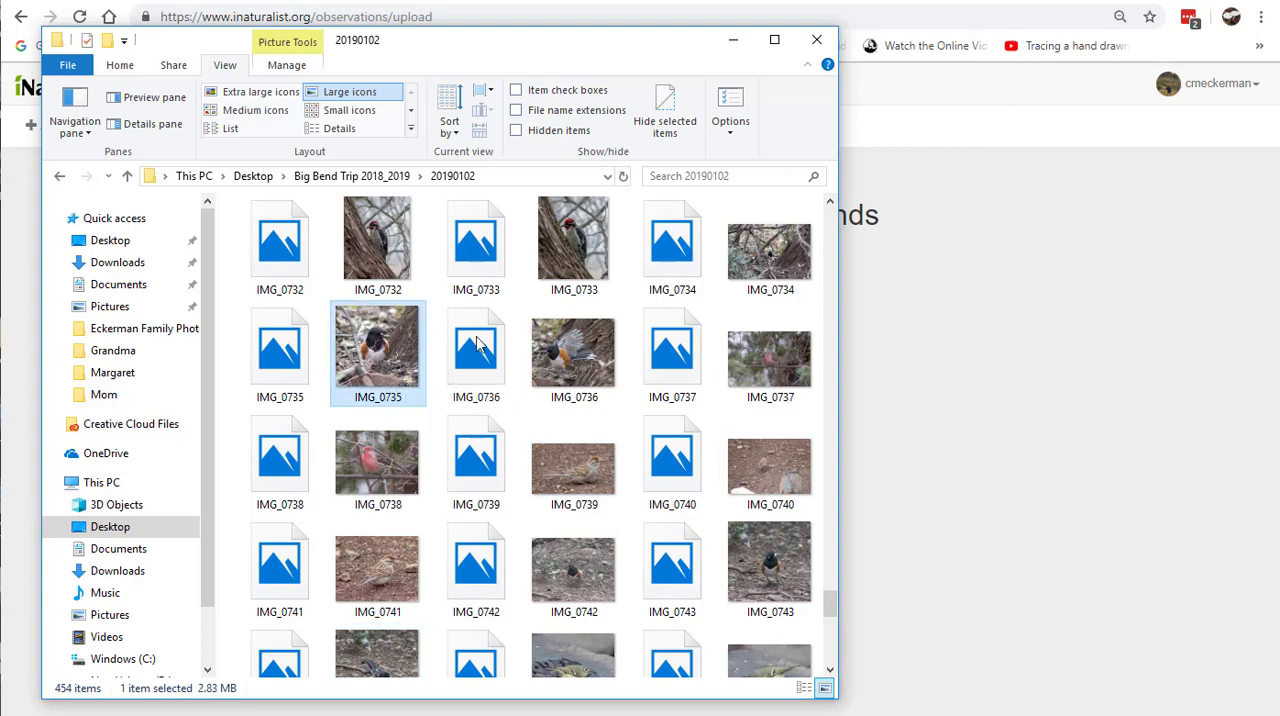
pyautogui.keyDown('ctrl'); pyautogui.click(568, 346); pyautogui.keyUp('ctrl')
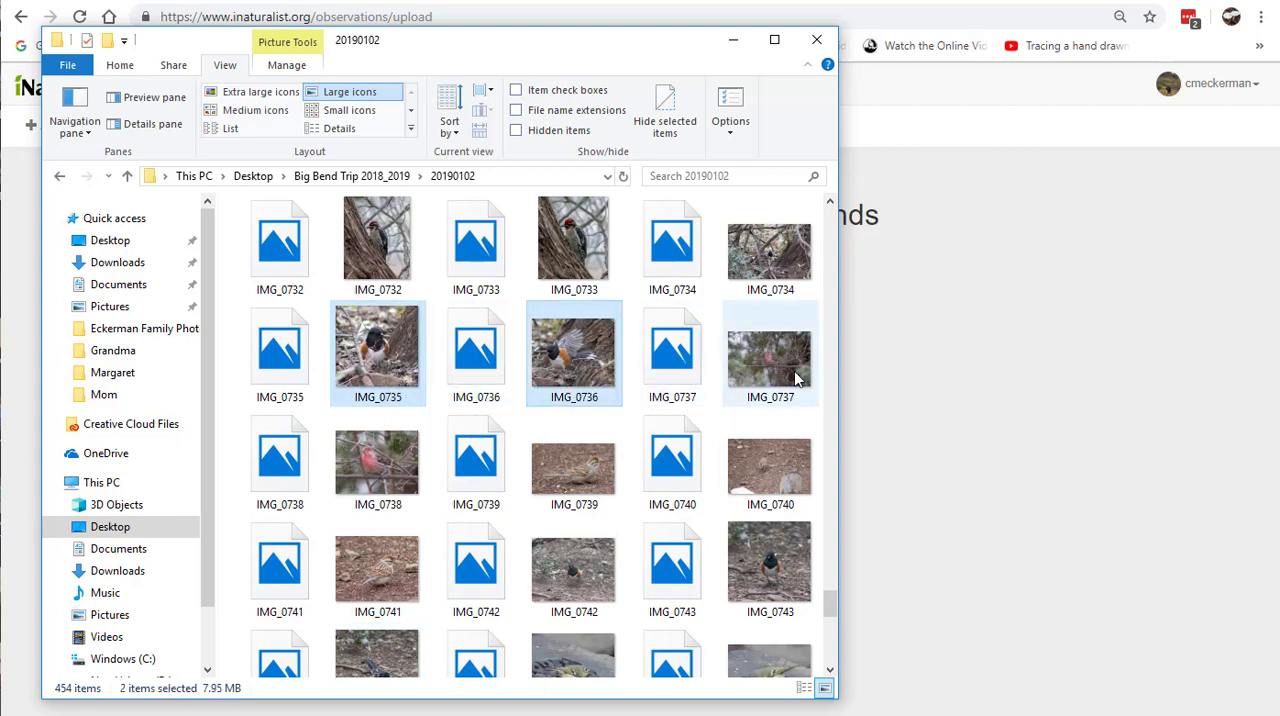
pyautogui.keyDown('ctrl'); pyautogui.click(757, 572); pyautogui.keyUp('ctrl')
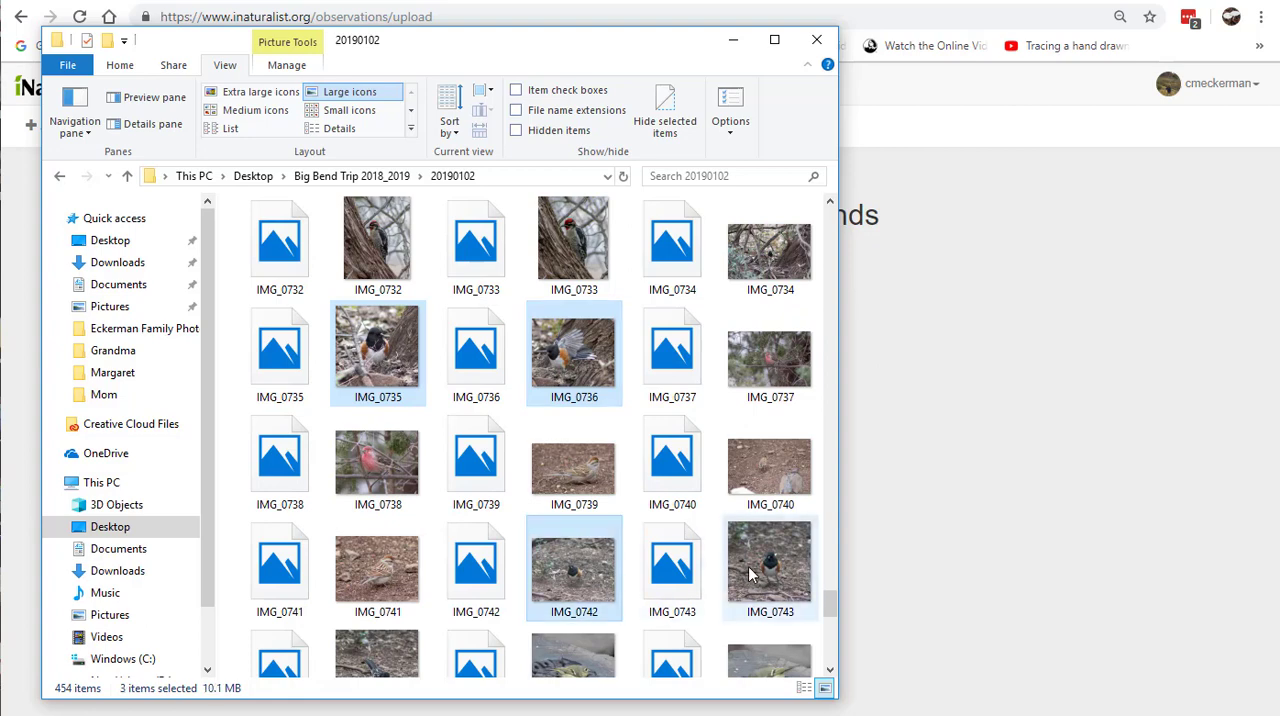
pyautogui.keyDown('ctrl'); pyautogui.click(612, 540); pyautogui.keyUp('ctrl')
pyautogui.scroll(-3, 623, 530)
pyautogui.scroll(4, 428, 421)
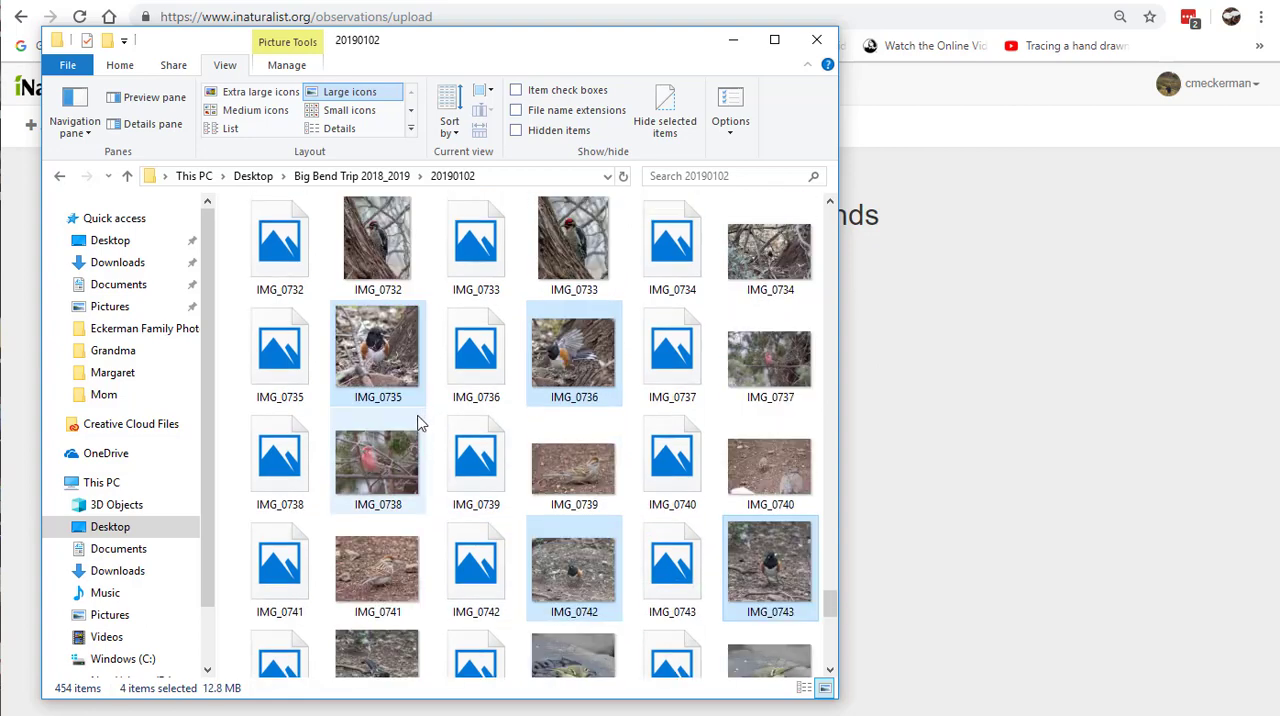
pyautogui.keyDown('ctrl'); pyautogui.click(375, 575); pyautogui.keyUp('ctrl')
pyautogui.keyDown('ctrl'); pyautogui.click(594, 460); pyautogui.keyUp('ctrl')
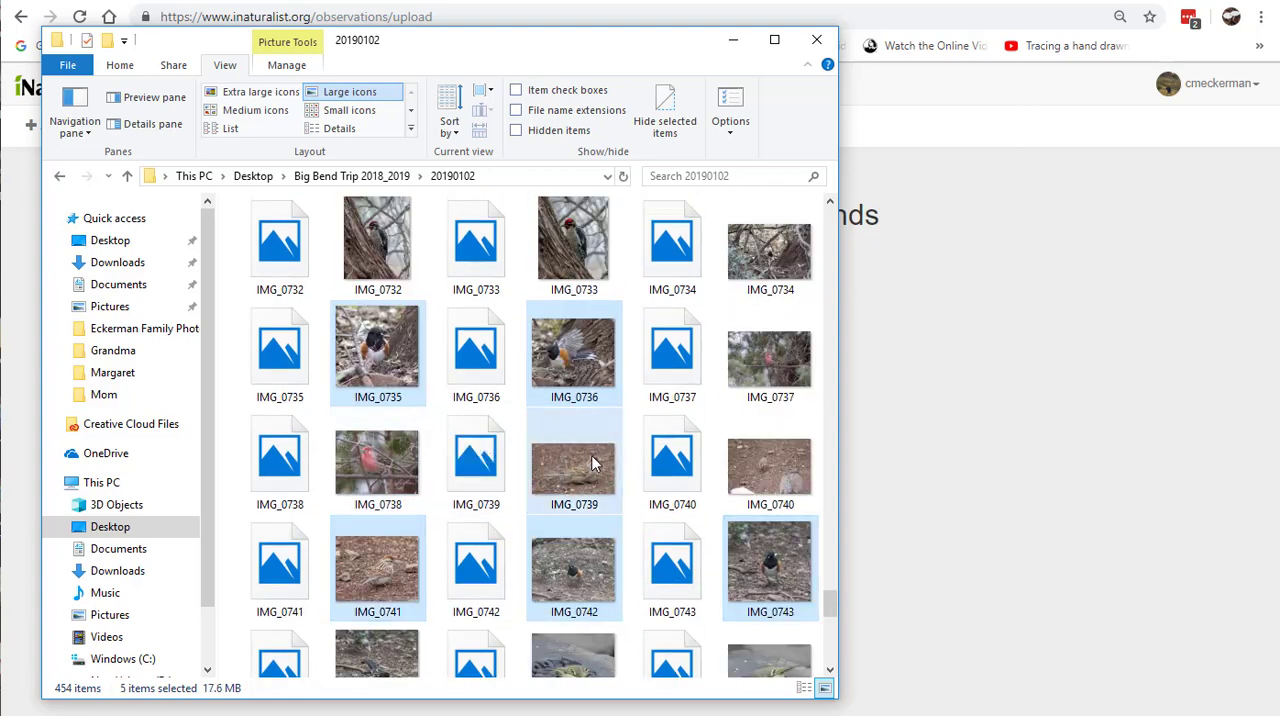
# Step: Add the six selected bird photos to the iNaturalist upload page as new observations
pyautogui.scroll(-3, 598, 468)
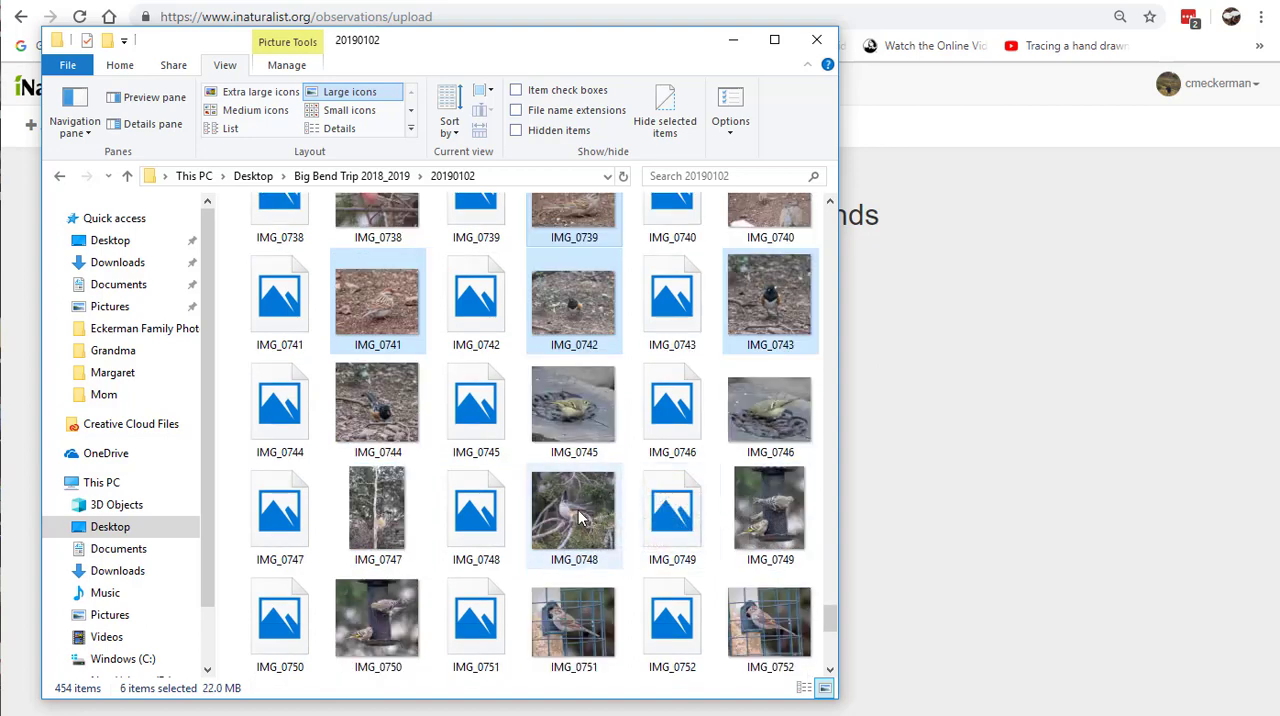
pyautogui.scroll(-3, 650, 486)
pyautogui.scroll(8, 657, 487)
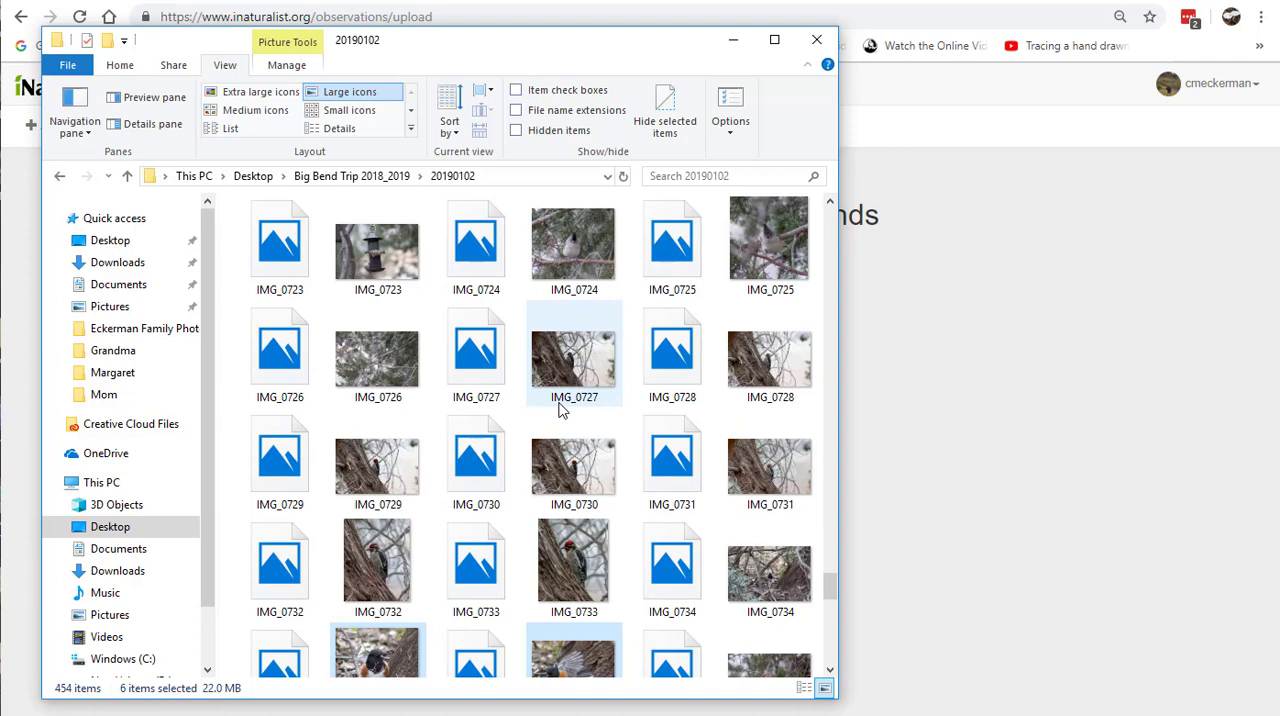
pyautogui.scroll(-3, 563, 410)
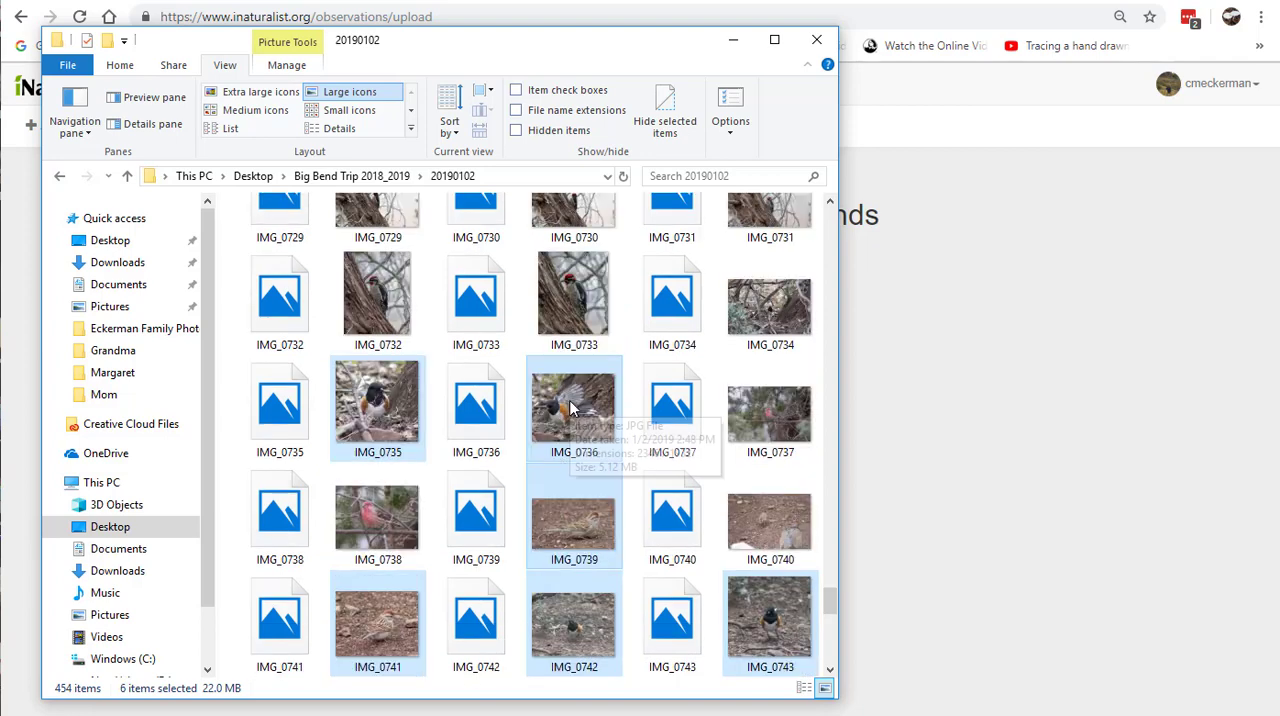
pyautogui.moveTo(572, 408); pyautogui.dragTo(929, 405)
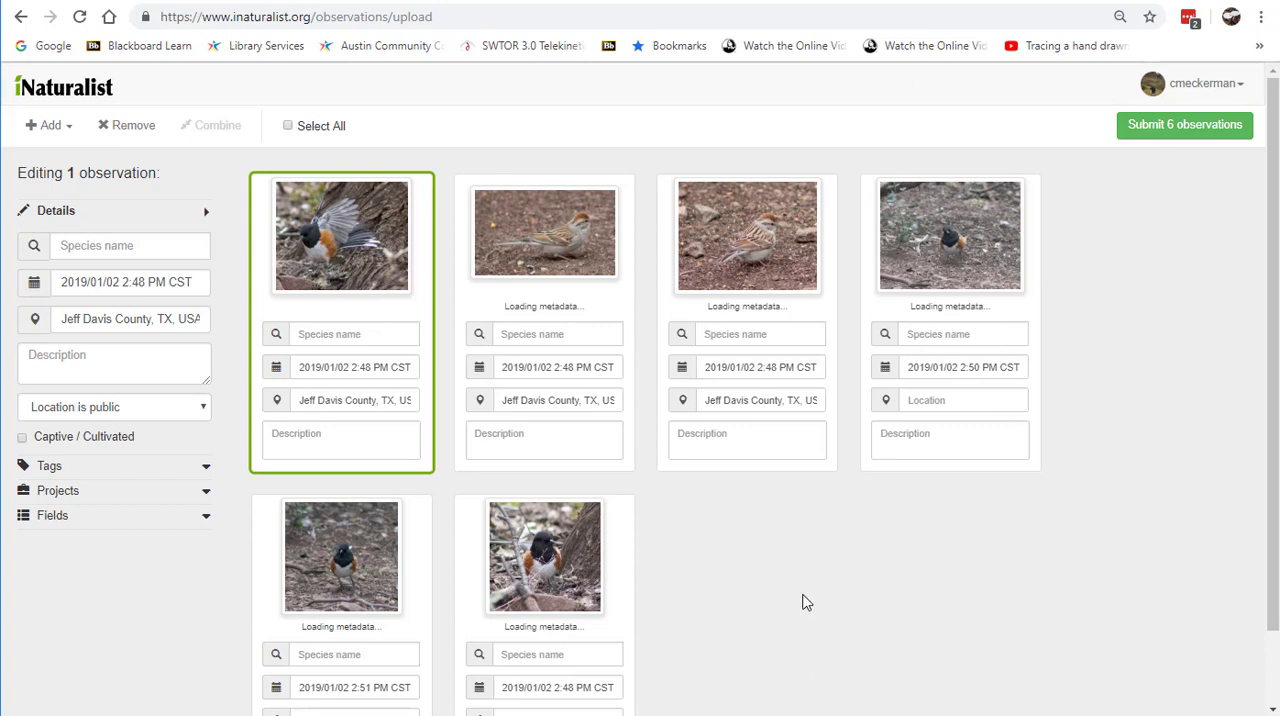
# Step: Combine the two sparrow photos into one observation and page through its pictures
pyautogui.scroll(-1, 805, 600)
pyautogui.scroll(1, 790, 570)
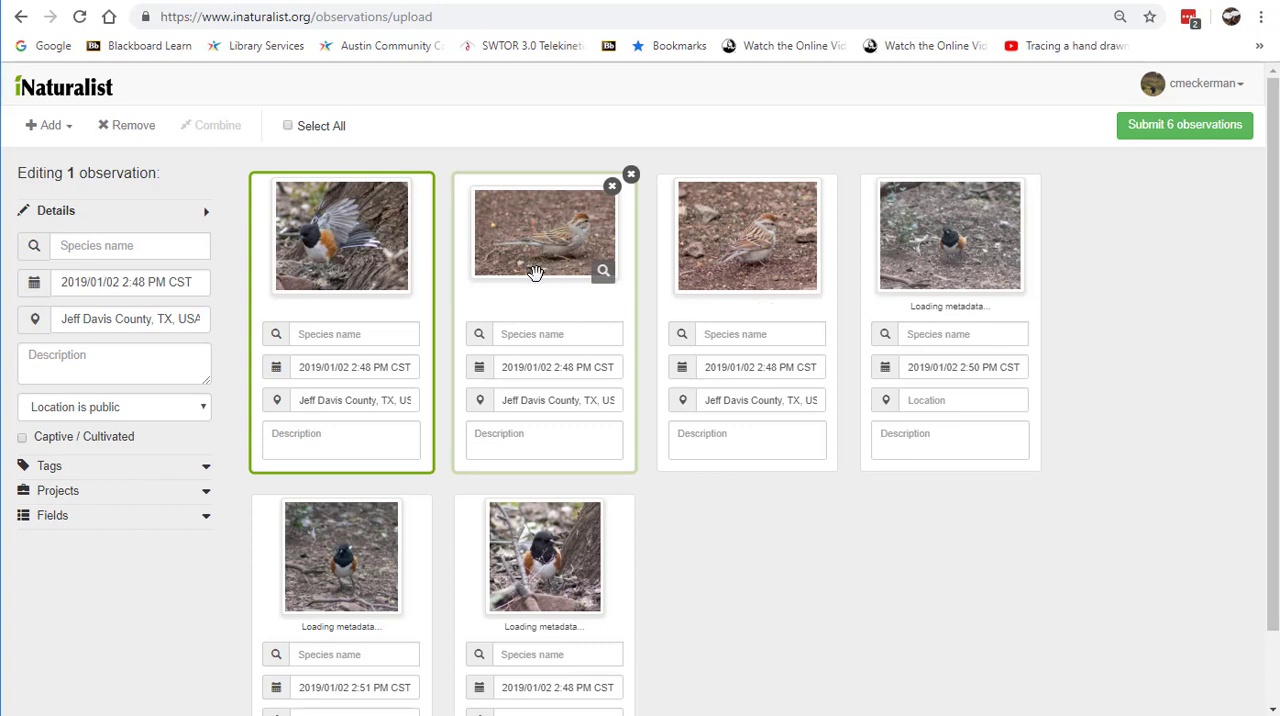
pyautogui.moveTo(783, 245); pyautogui.dragTo(600, 265)
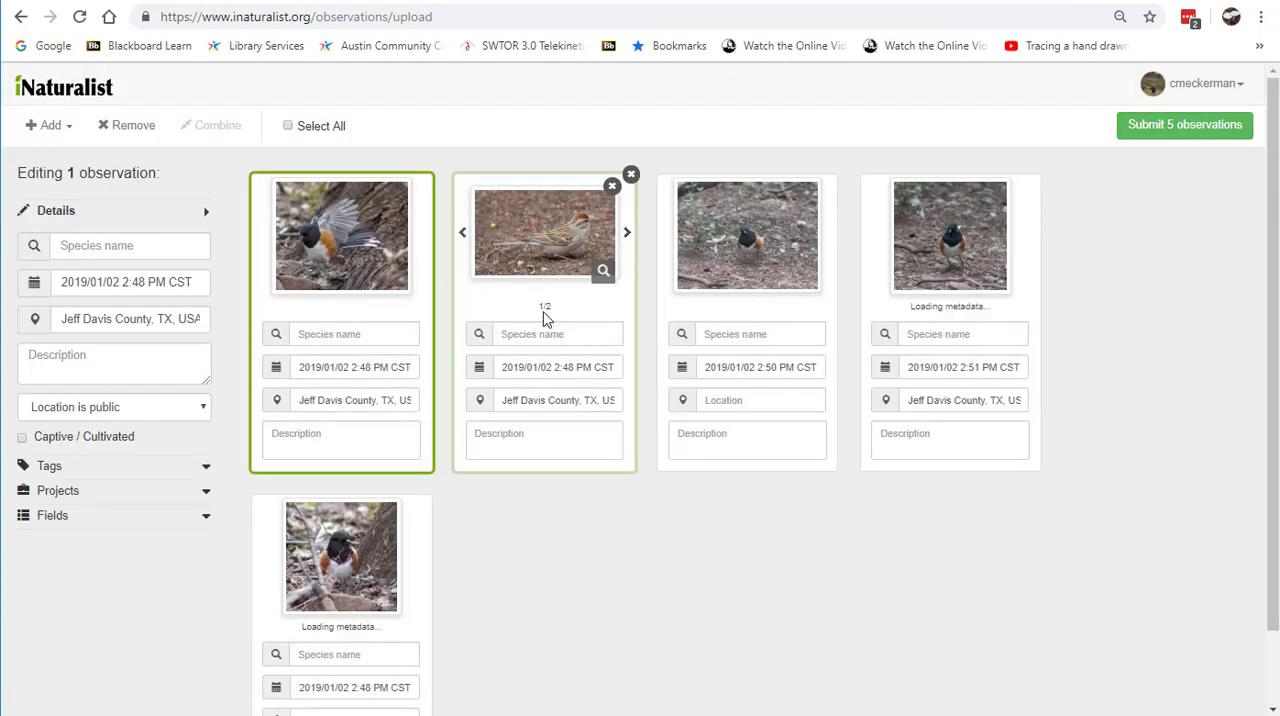
pyautogui.click(628, 237)
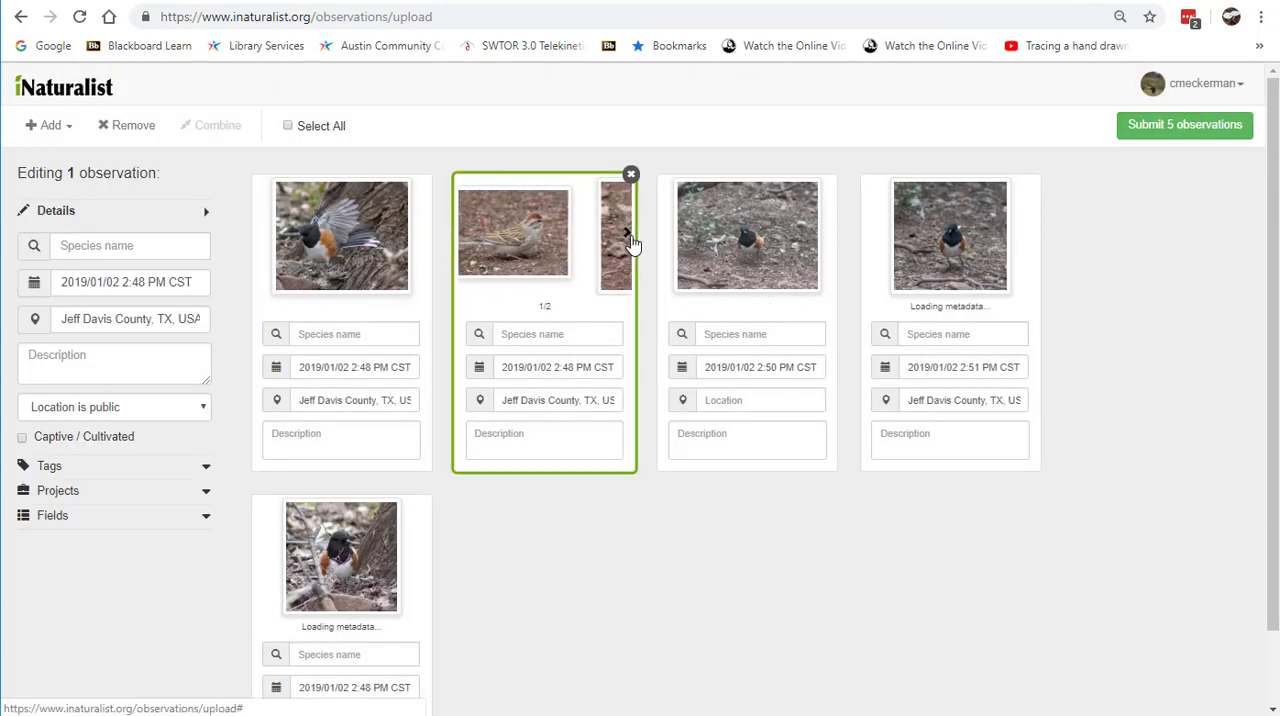
pyautogui.click(462, 236)
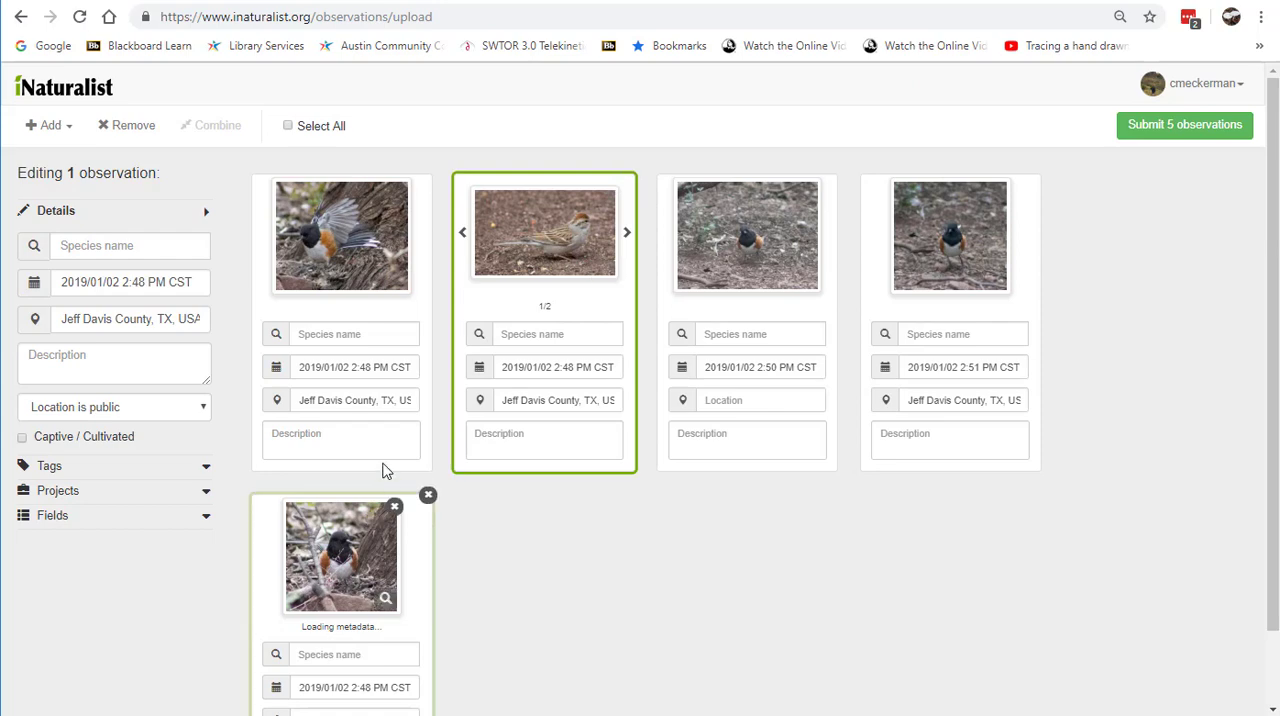
# Step: Combine the three other towhee photos with the spread-wing towhee observation and page through its pictures
pyautogui.moveTo(766, 251); pyautogui.dragTo(387, 270)
pyautogui.moveTo(768, 250); pyautogui.dragTo(385, 272)
pyautogui.moveTo(745, 245); pyautogui.dragTo(357, 276)
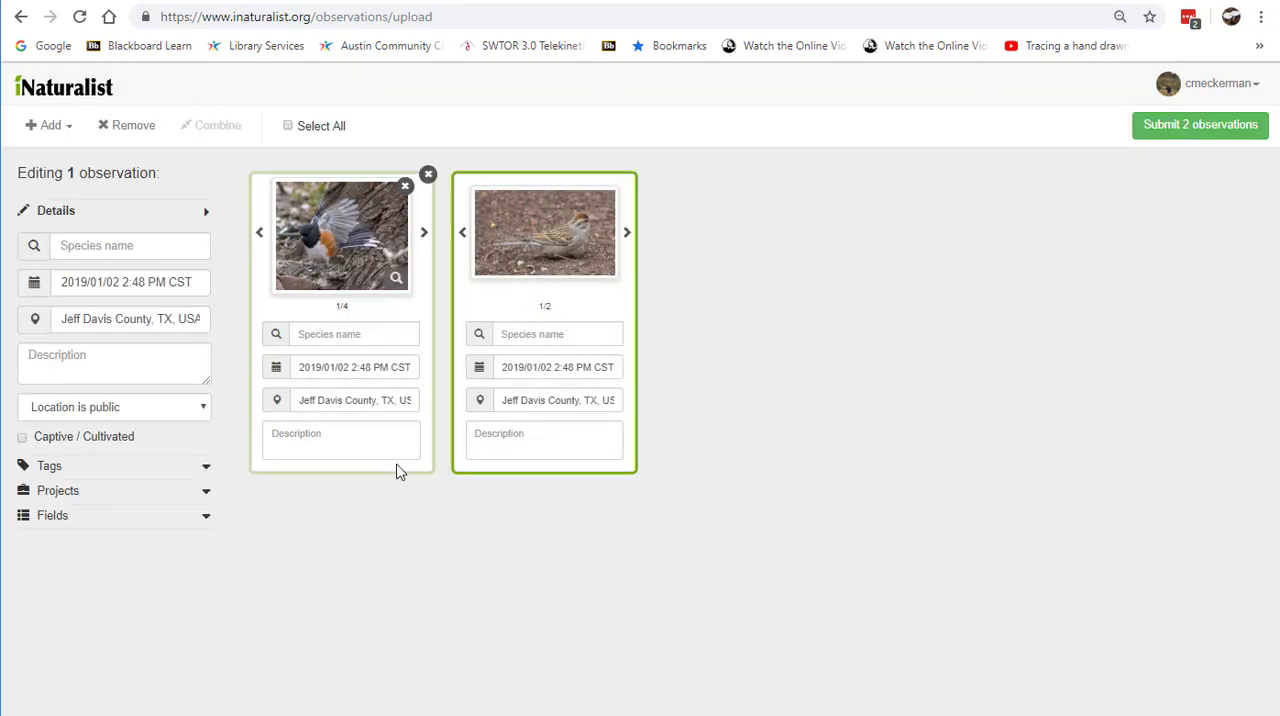
pyautogui.click(425, 236)
pyautogui.click(425, 236)
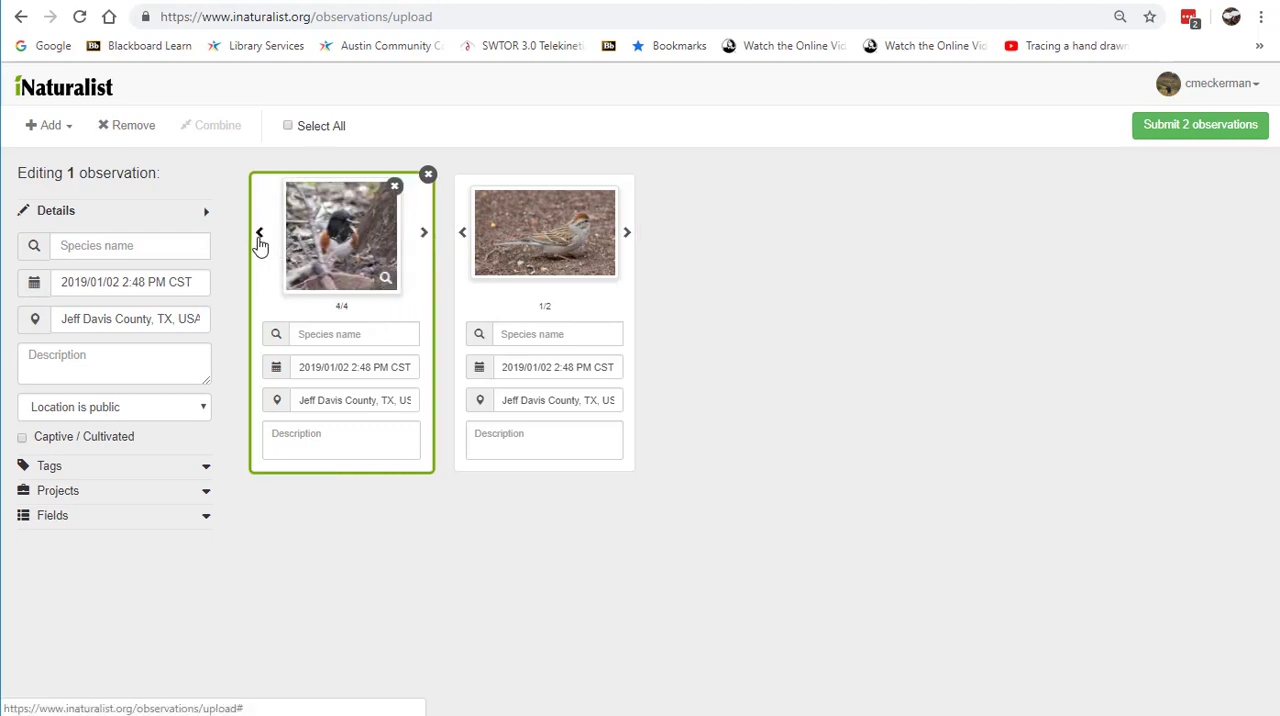
pyautogui.click(259, 240)
pyautogui.click(259, 238)
pyautogui.click(259, 238)
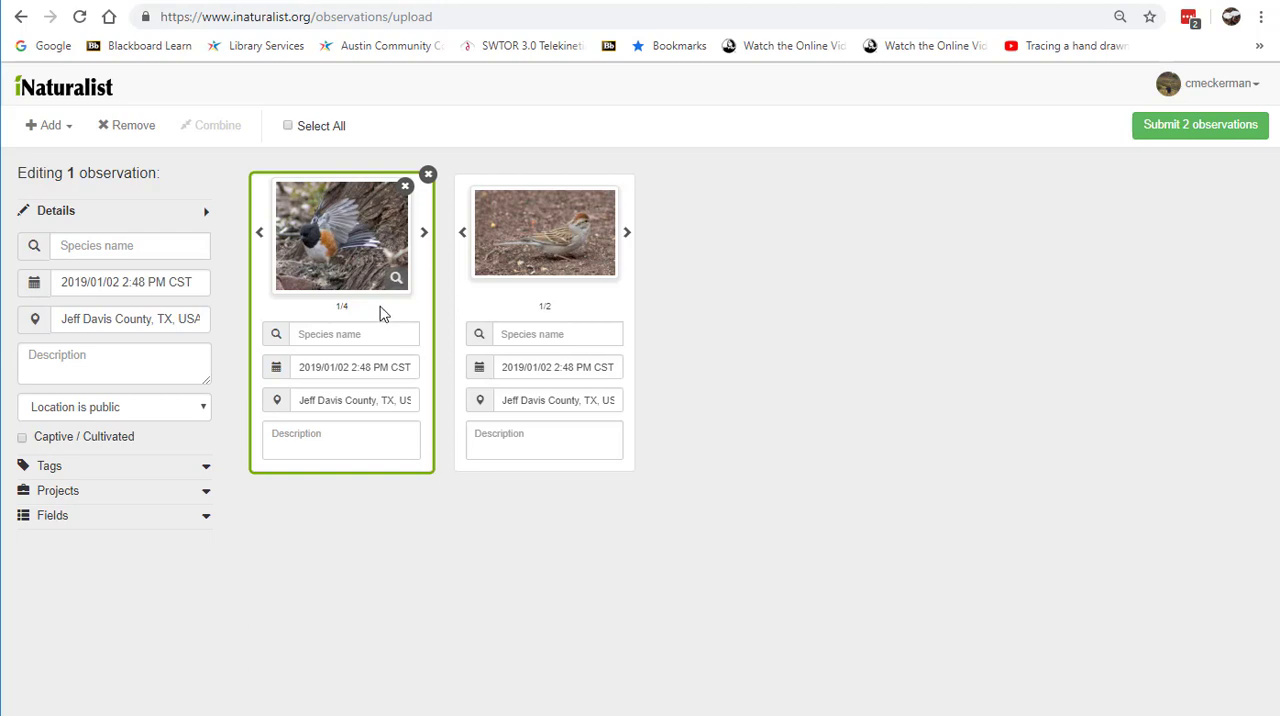
# Step: Identify the towhee observation as the suggested genus Typical Towhees (Pipilo)
pyautogui.click(324, 334)
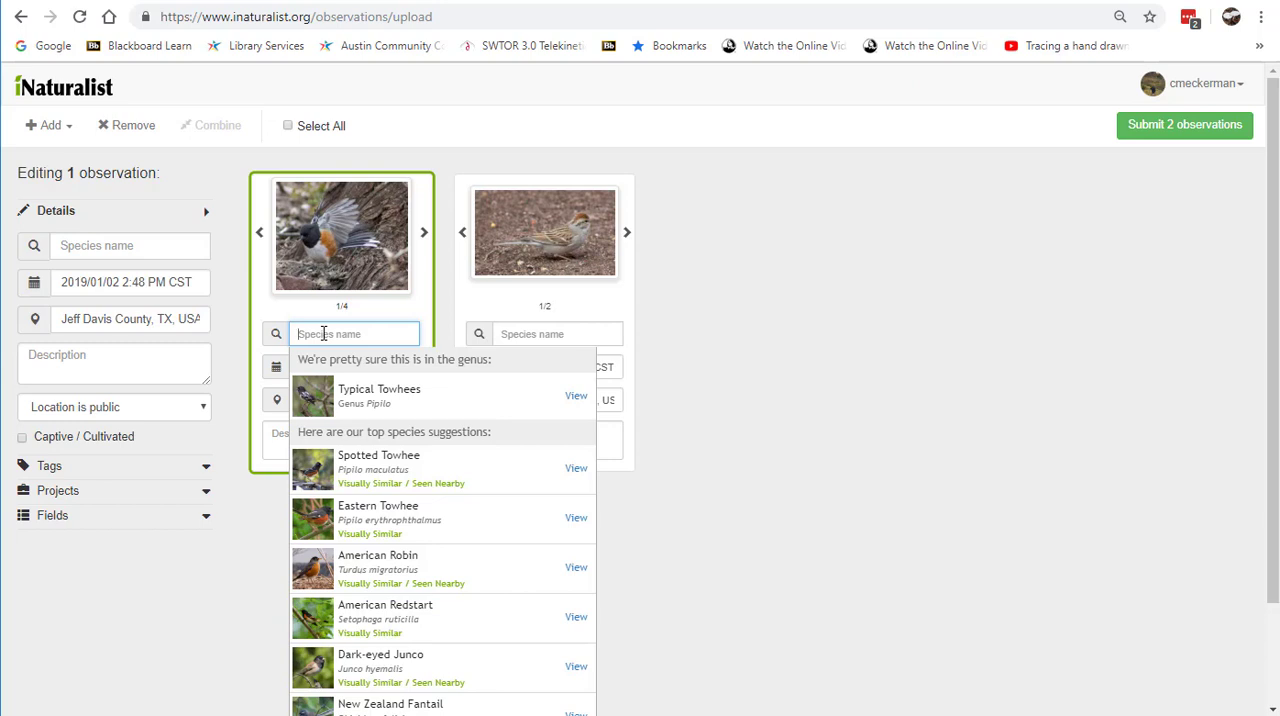
pyautogui.click(362, 402)
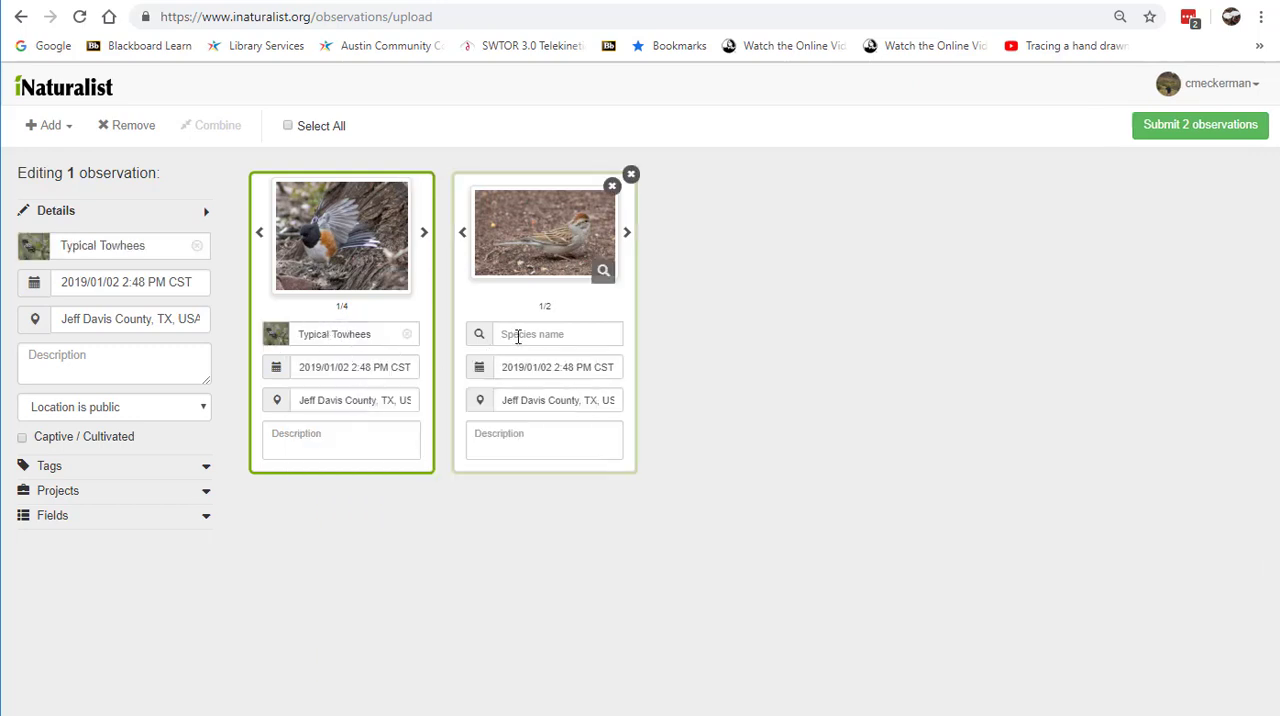
# Step: Search for "sparrows" as the sparrow observation's species name and clear the entry
pyautogui.click(523, 334)
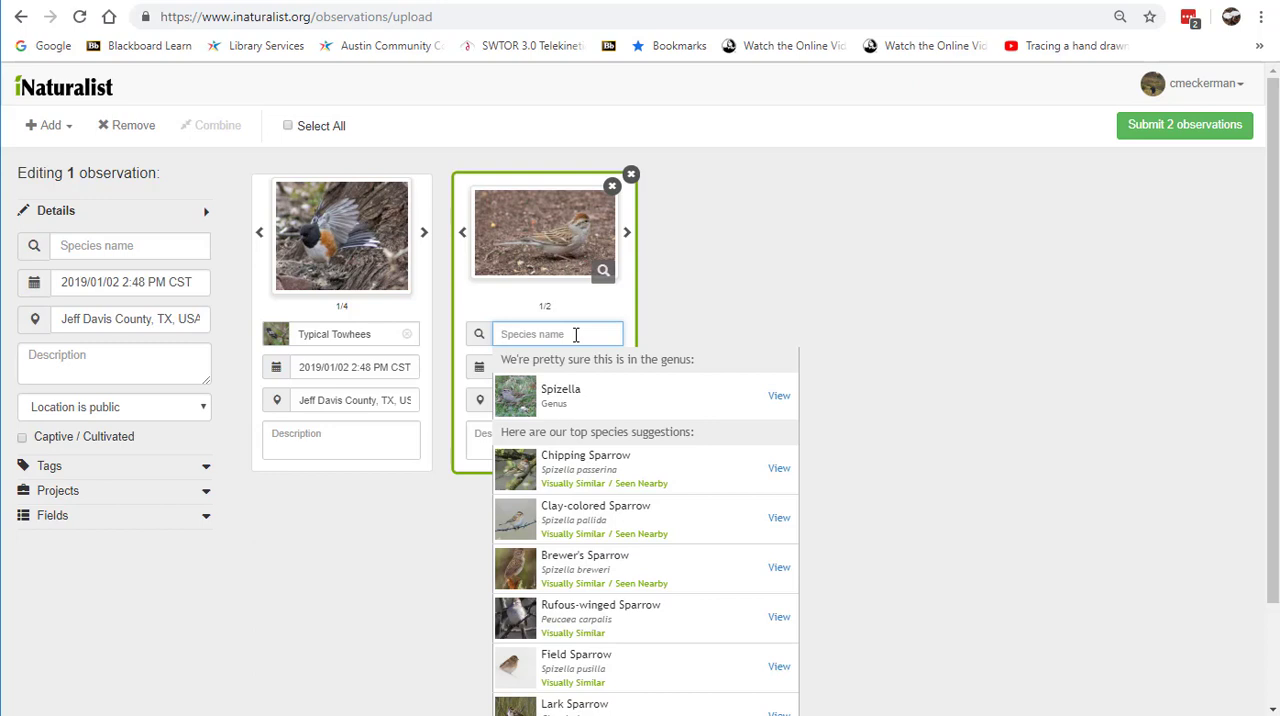
pyautogui.write('sparrows')
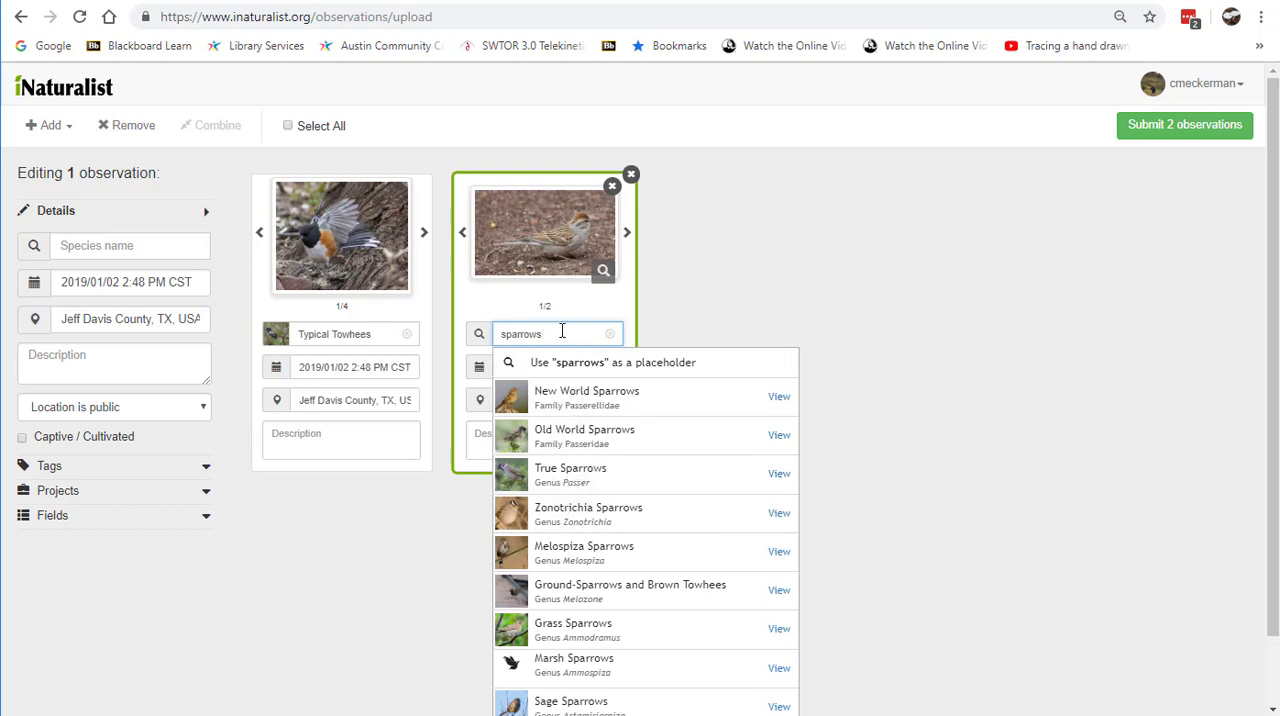
pyautogui.press('BackSpace')
pyautogui.press('BackSpace')
pyautogui.press('BackSpace')
pyautogui.press('BackSpace')
pyautogui.press('BackSpace')
pyautogui.press('BackSpace')
pyautogui.press('BackSpace')
pyautogui.press('BackSpace')
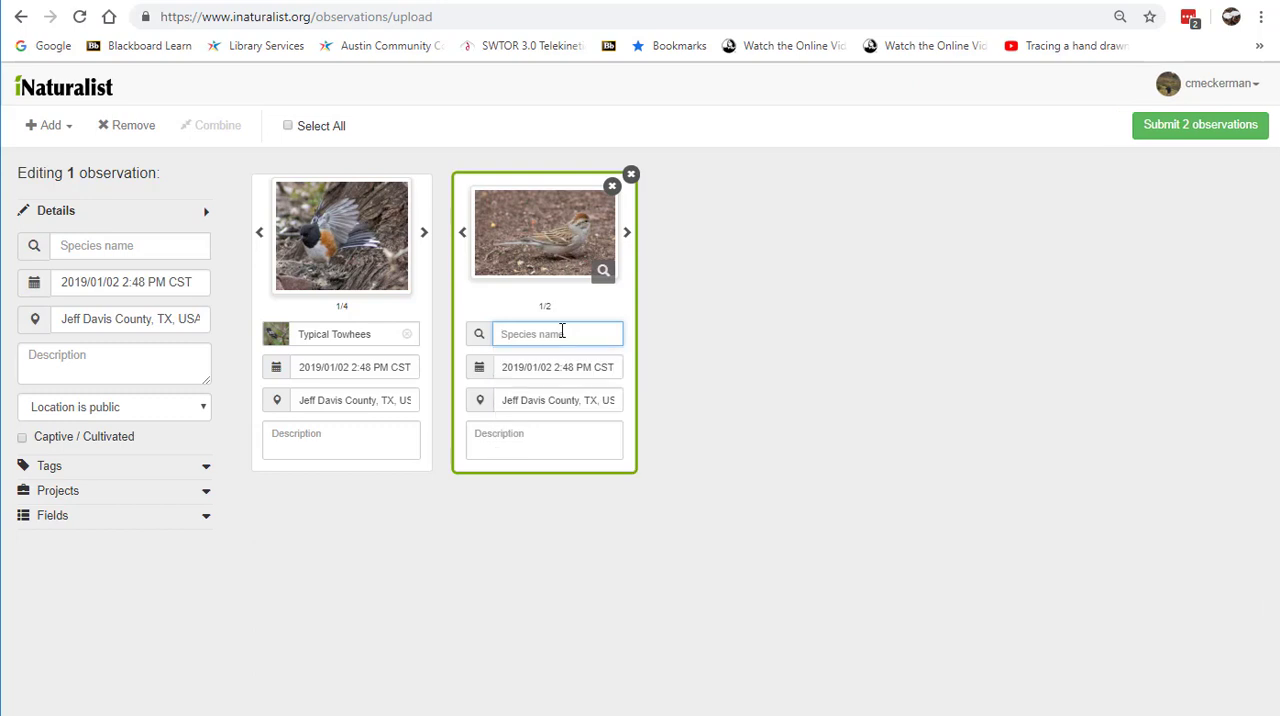
# Step: Try identifying the sparrow observation as Birds (Class Aves), and remove that identification
pyautogui.write('birds')
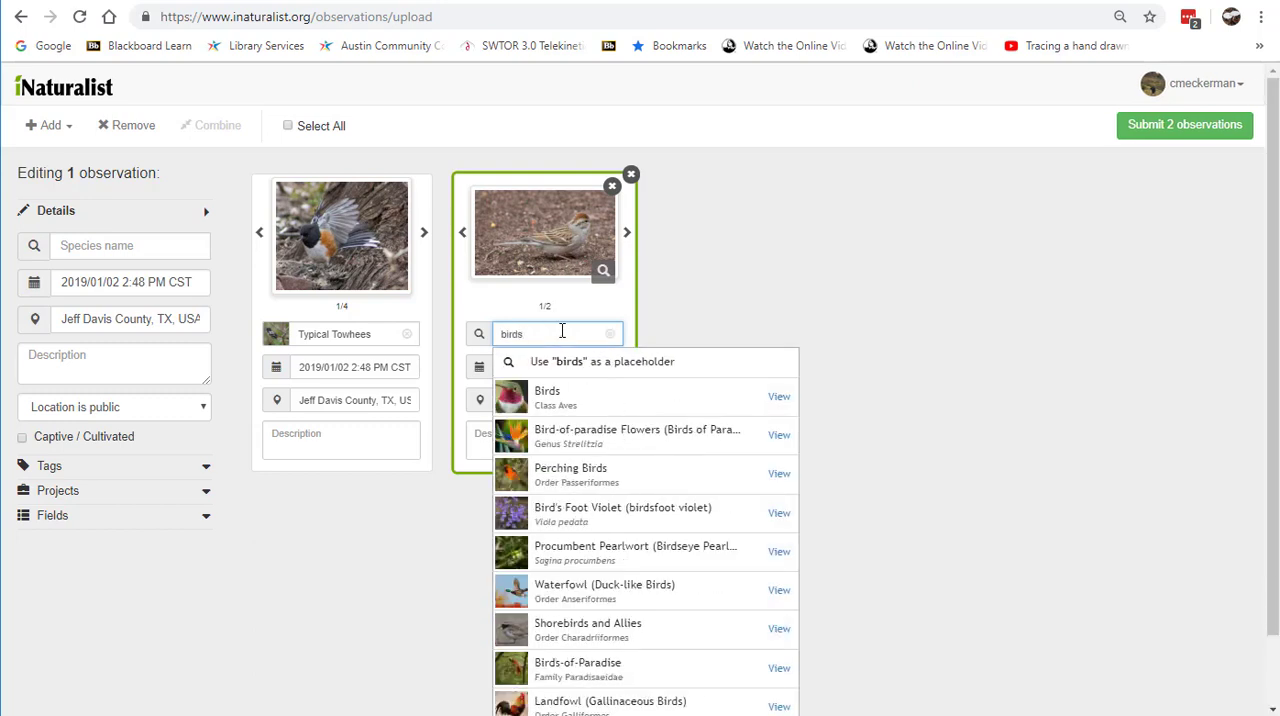
pyautogui.click(557, 398)
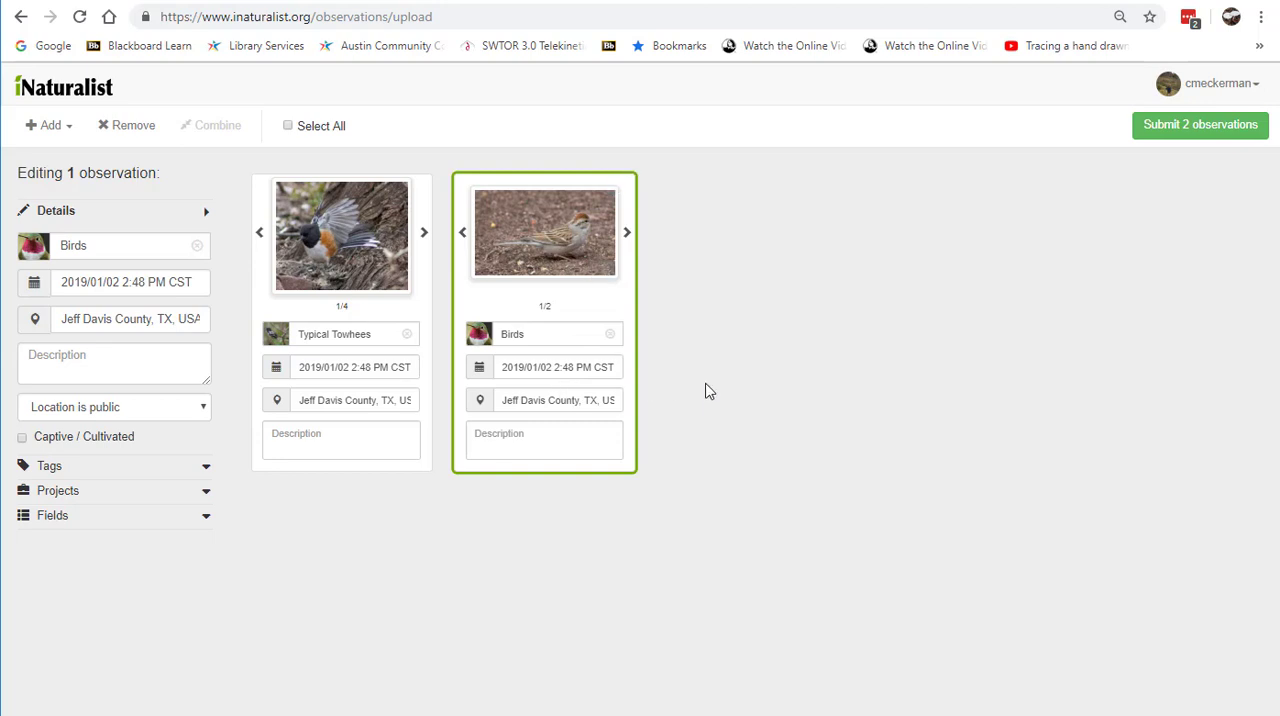
pyautogui.click(543, 334)
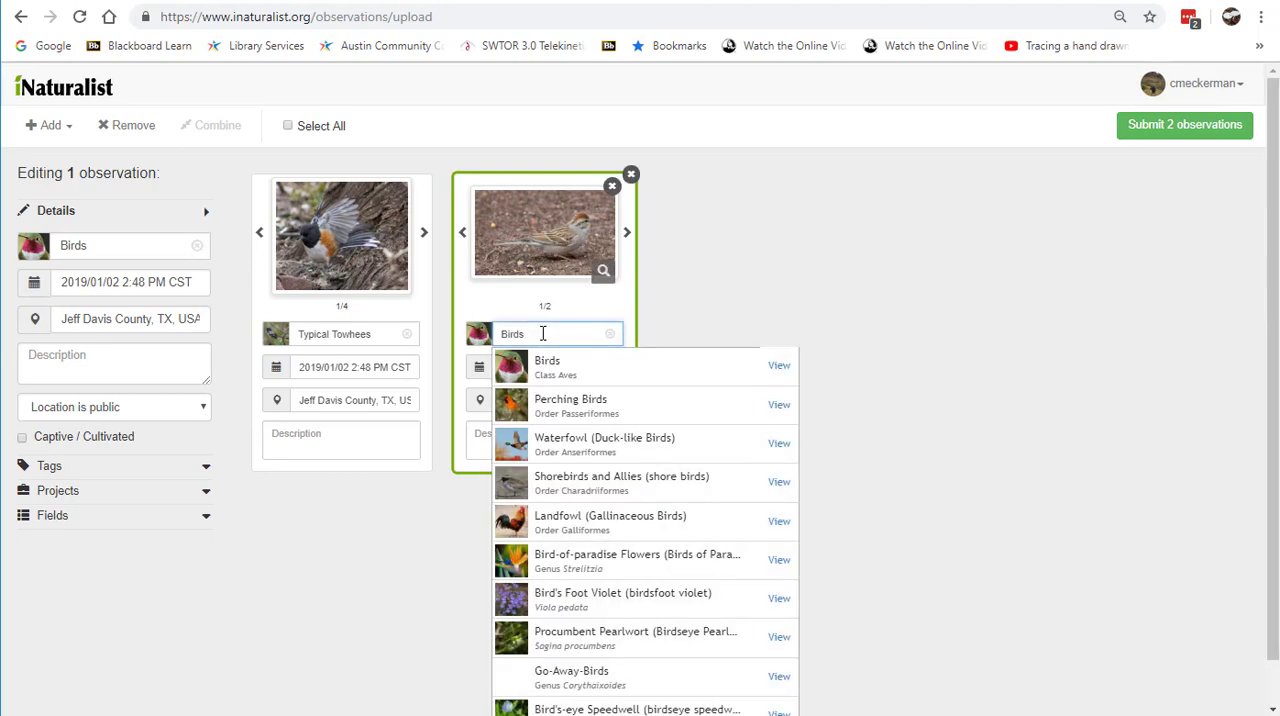
pyautogui.press('BackSpace')
pyautogui.press('BackSpace')
pyautogui.press('BackSpace')
pyautogui.press('BackSpace')
pyautogui.press('BackSpace')
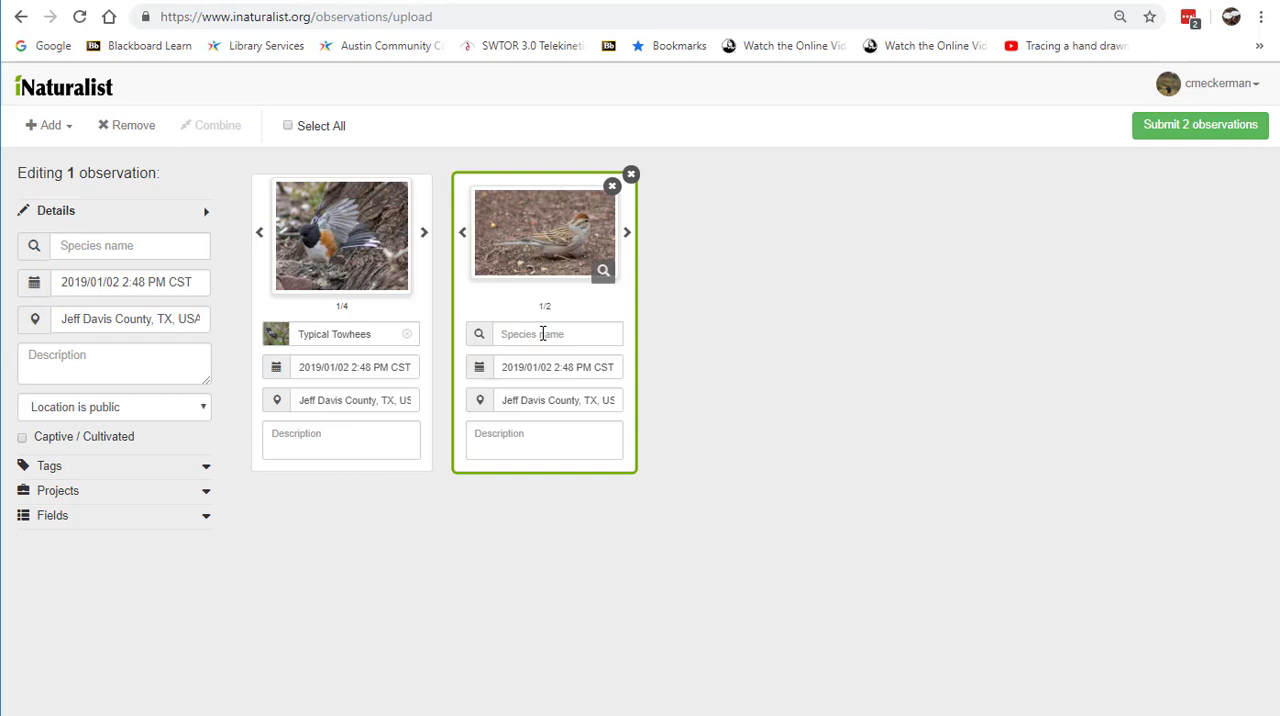
pyautogui.click(651, 354)
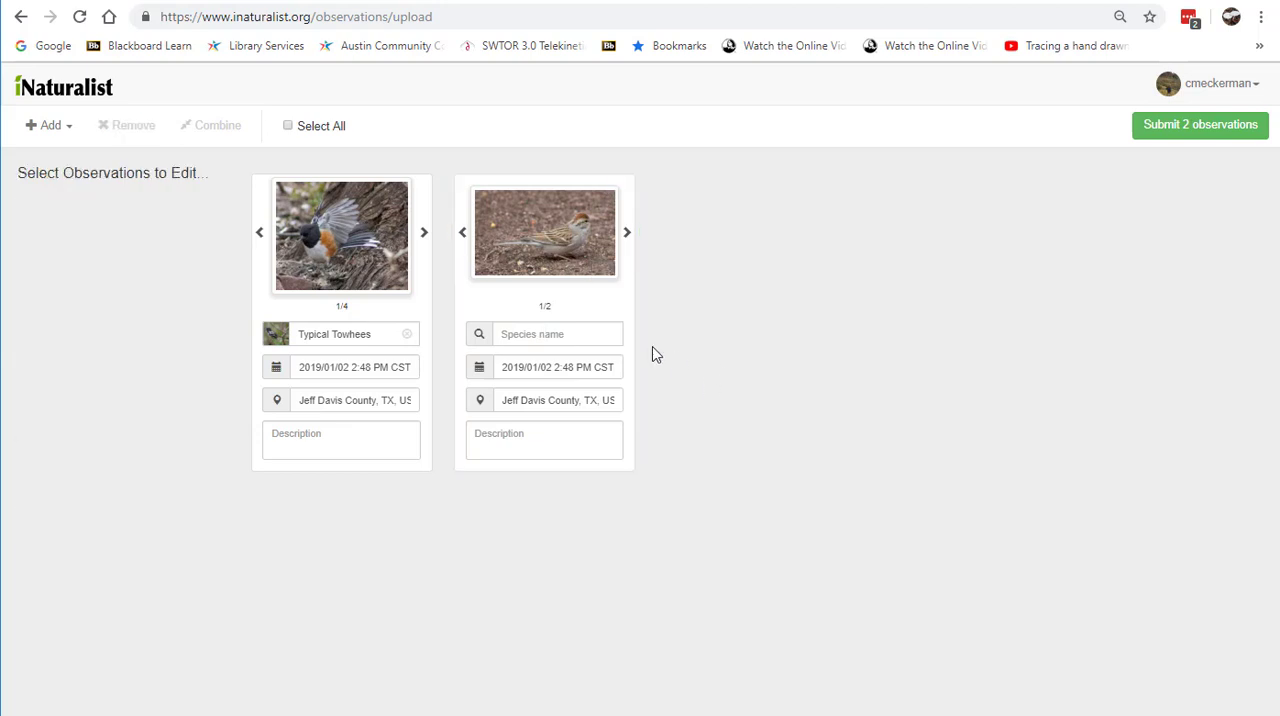
# Step: Identify the sparrow observation as the suggested genus Spizella
pyautogui.click(519, 331)
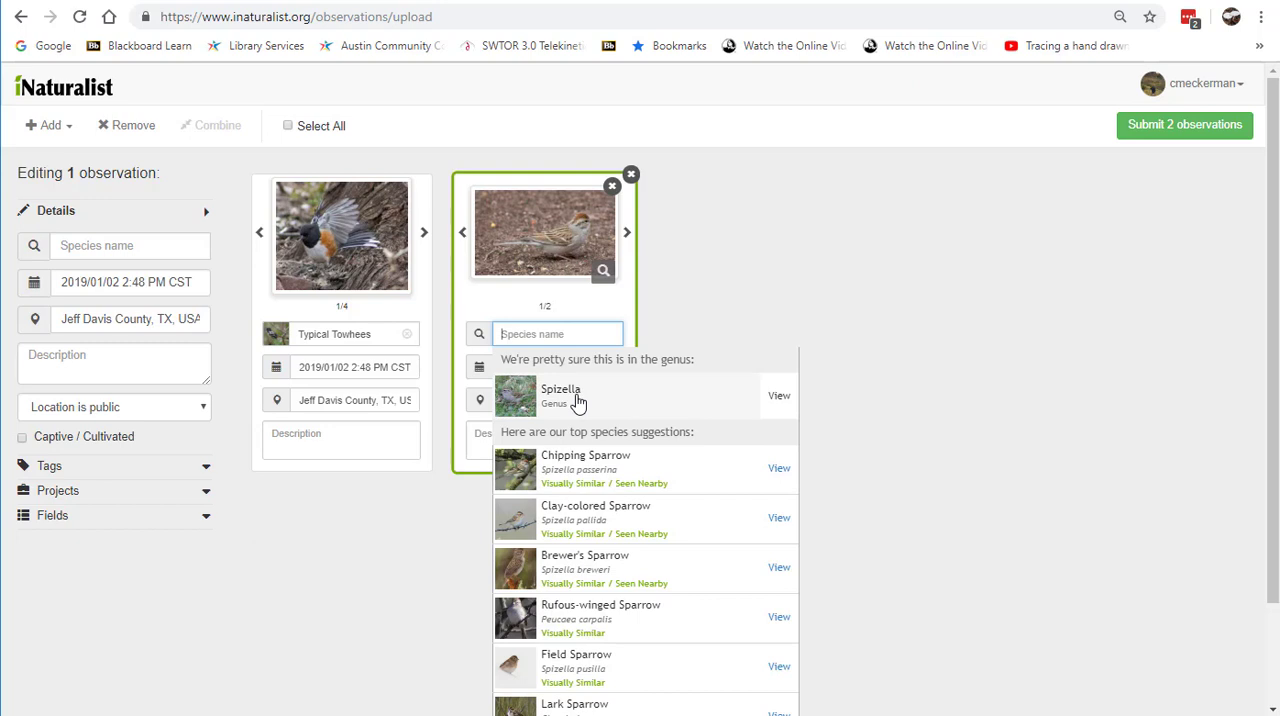
pyautogui.click(577, 401)
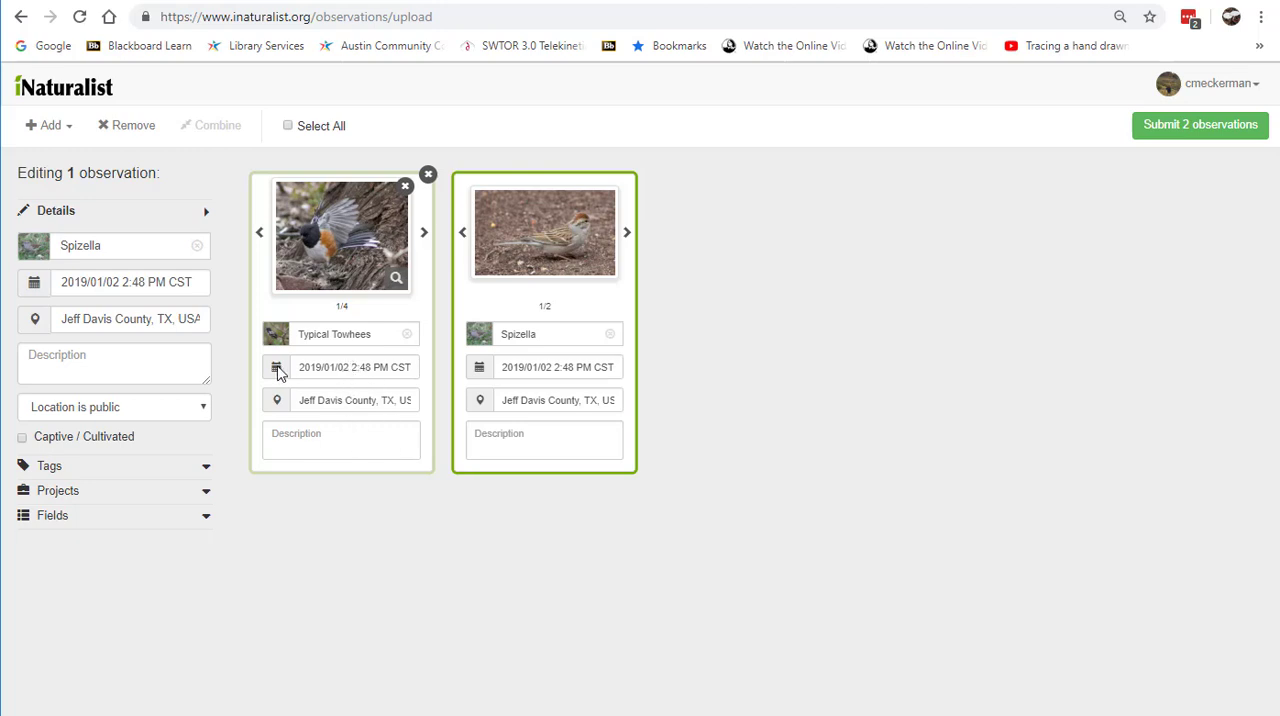
# Step: View the towhee observation's date in the calendar picker and close it
pyautogui.click(278, 369)
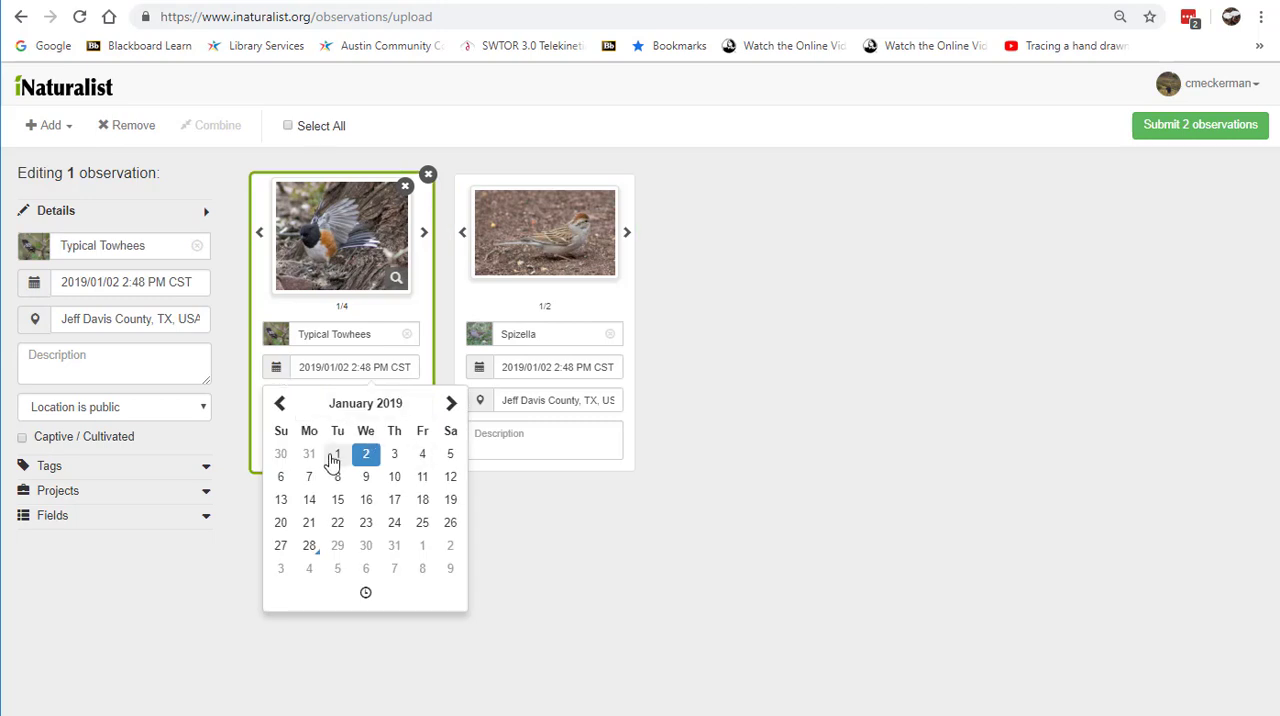
pyautogui.click(278, 368)
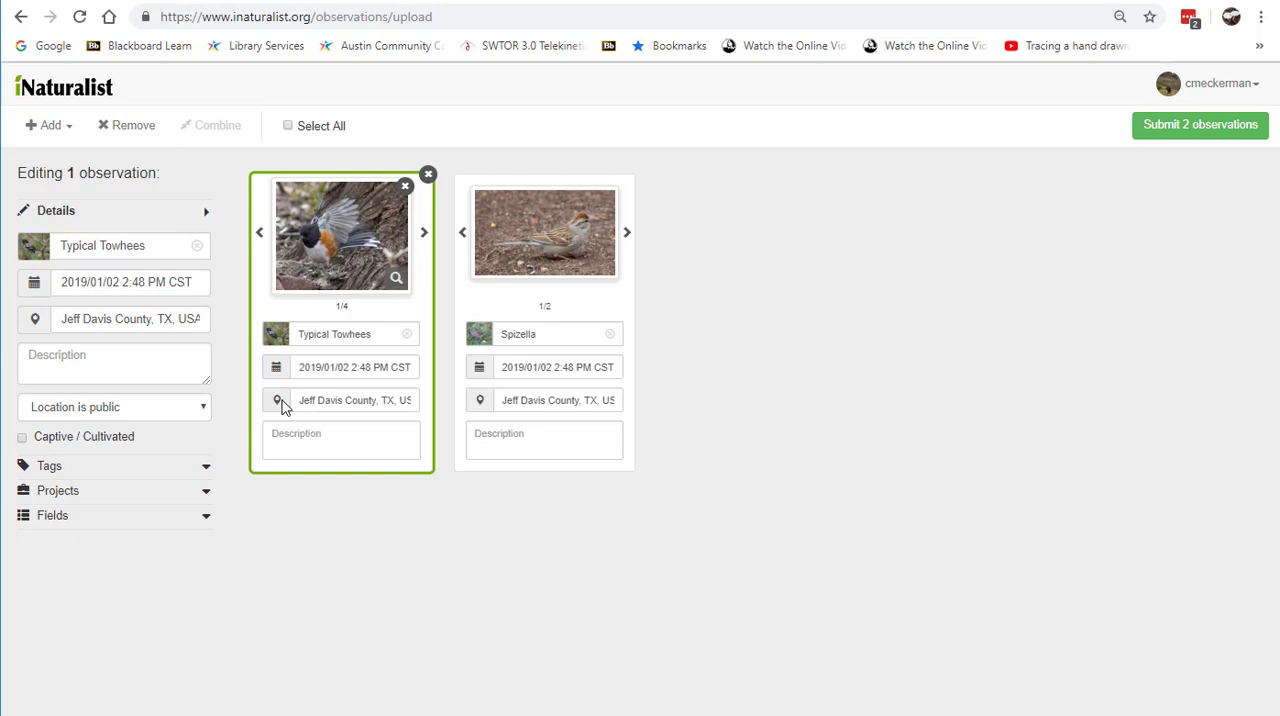
# Step: Examine where the towhee observation's location lies on the map relative to the surrounding park roads and landmarks
pyautogui.click(278, 401)
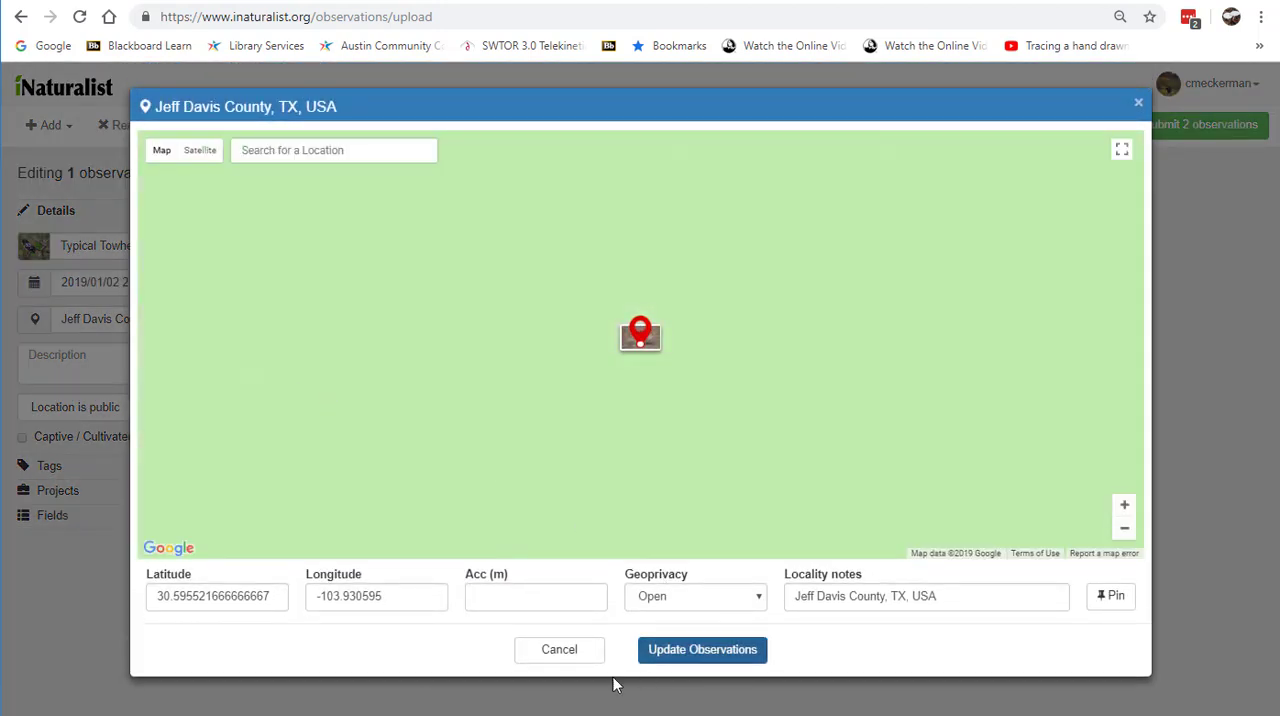
pyautogui.click(577, 662)
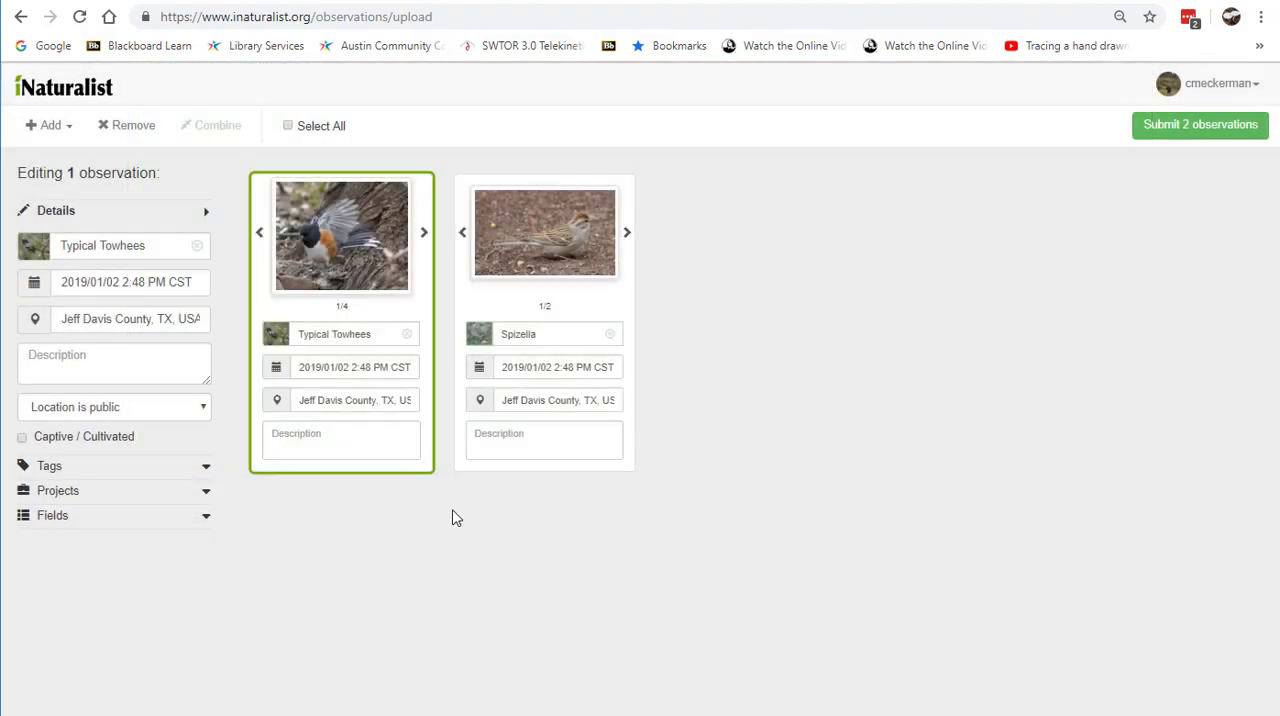
pyautogui.click(278, 401)
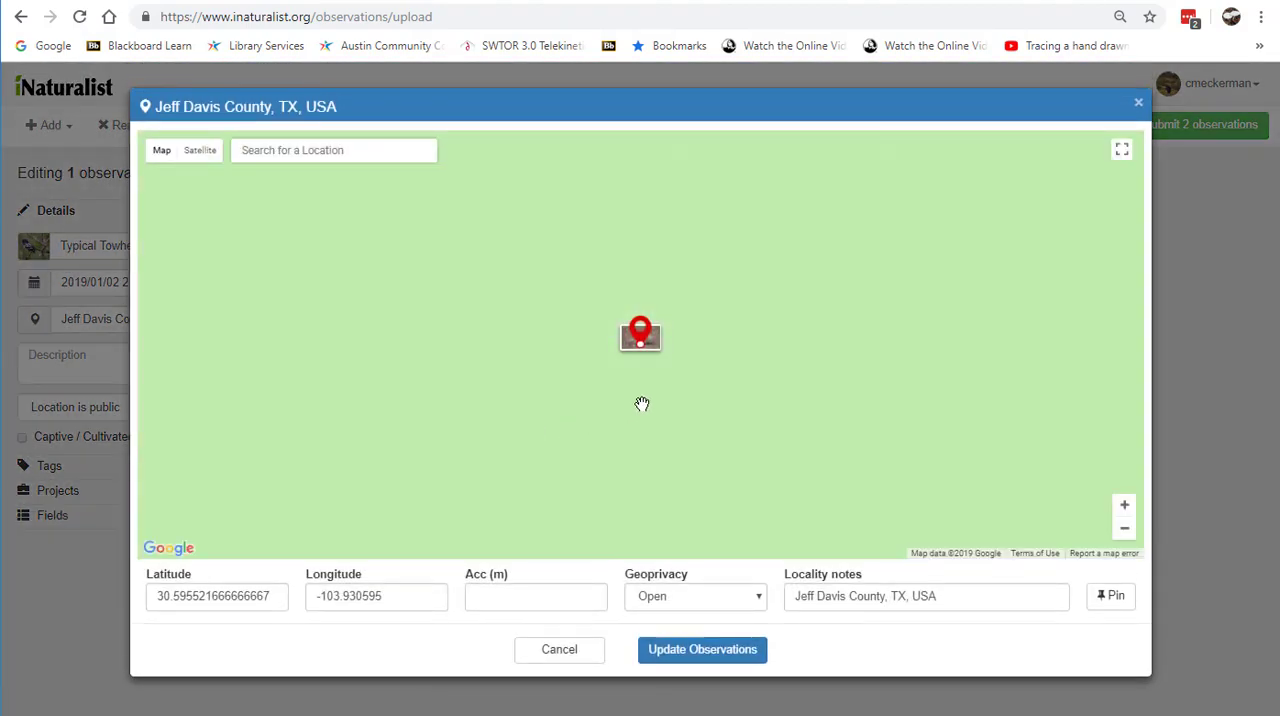
pyautogui.scroll(-2, 642, 404)
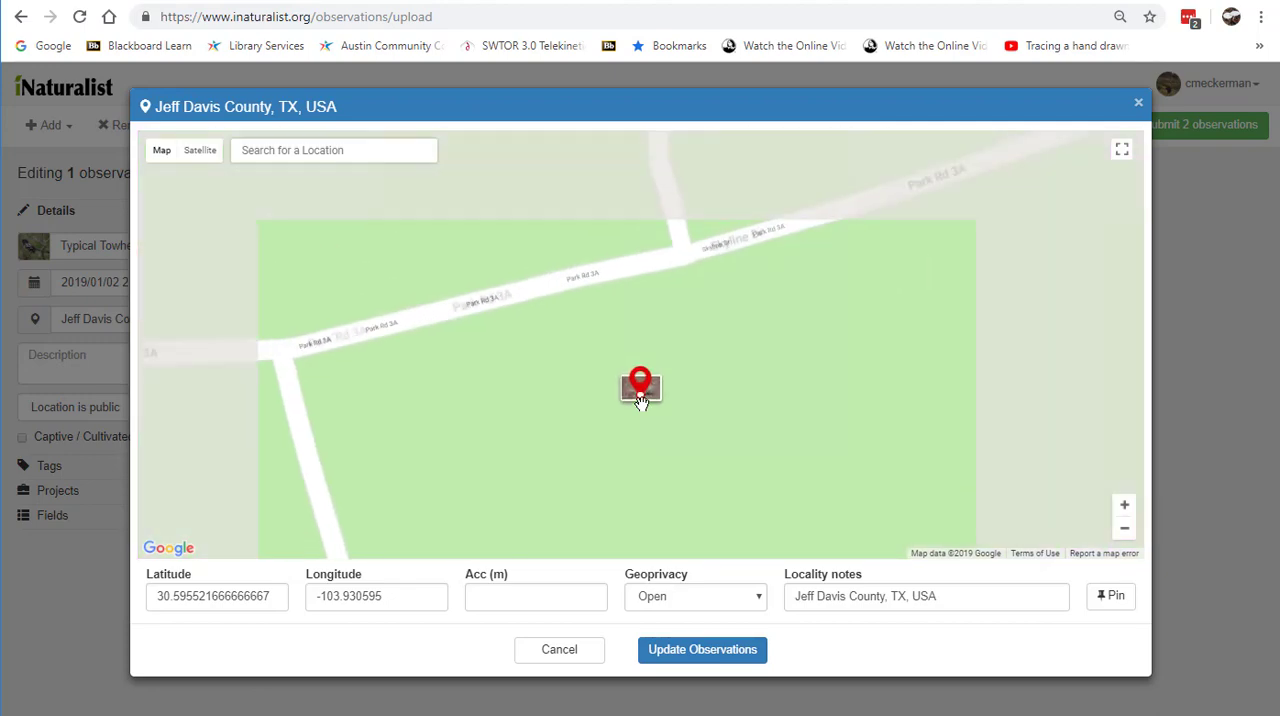
pyautogui.scroll(-3, 642, 404)
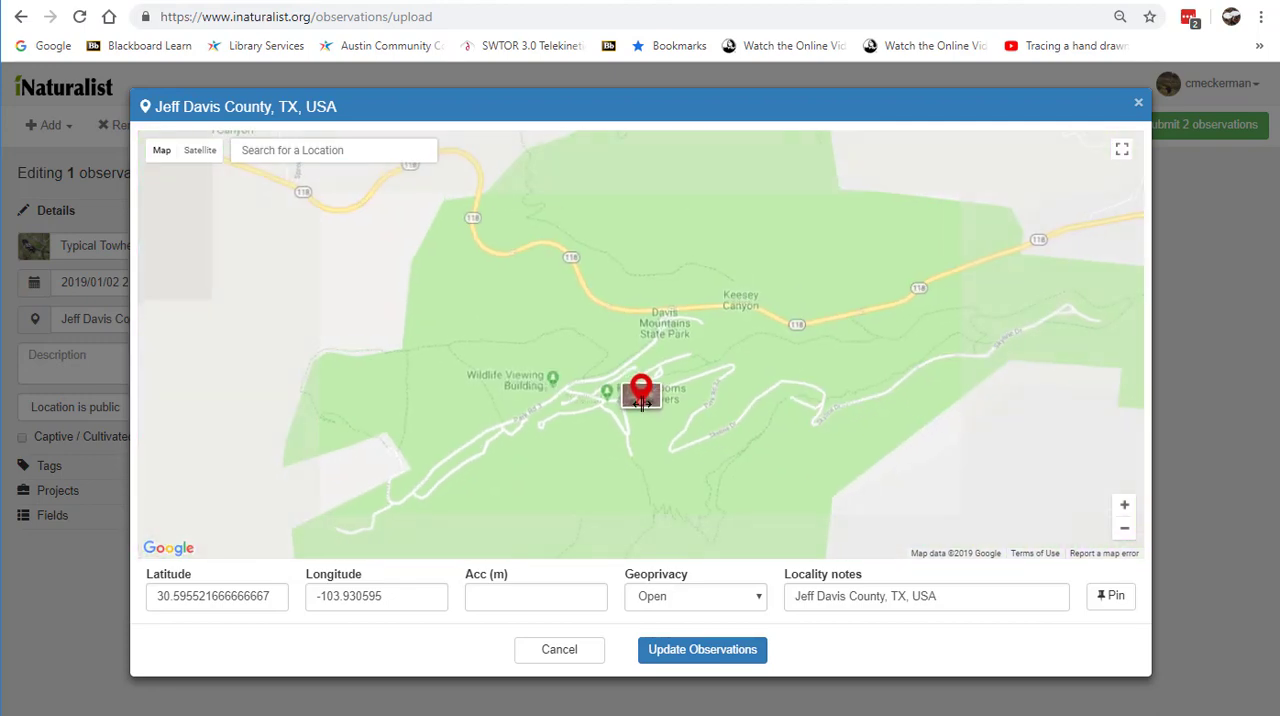
pyautogui.scroll(1, 642, 404)
pyautogui.scroll(-1, 645, 400)
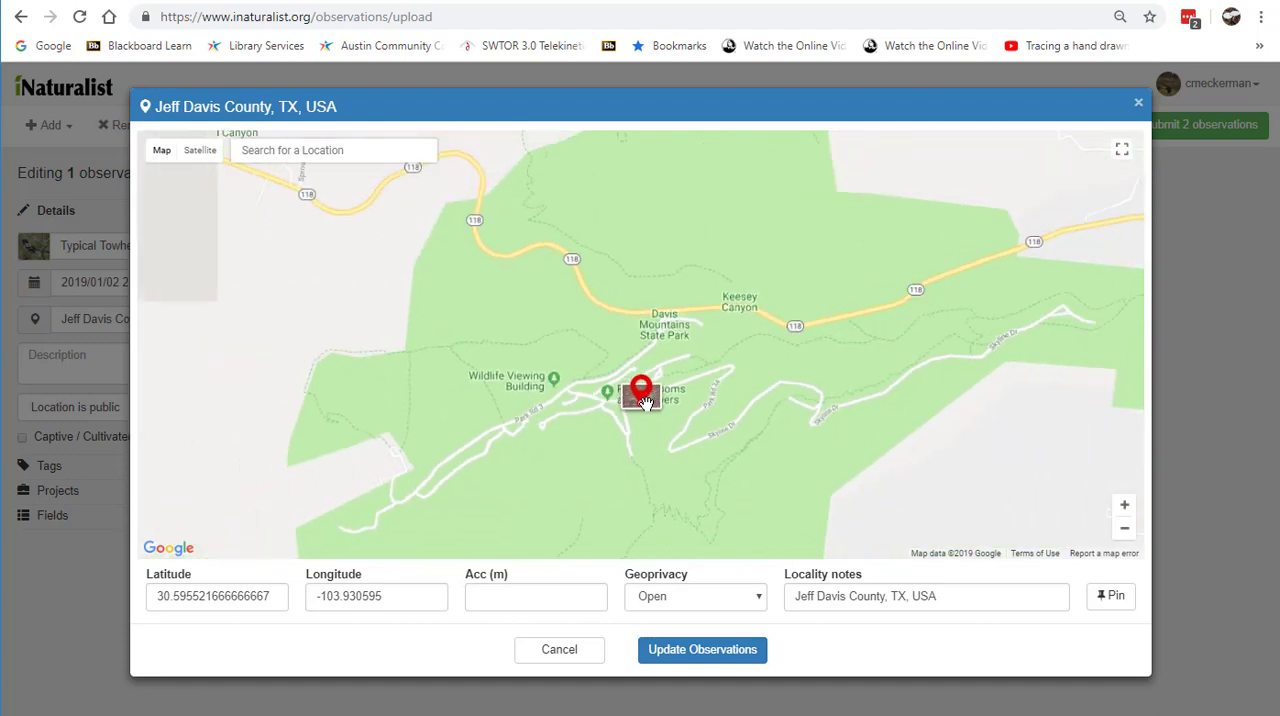
pyautogui.scroll(-2, 645, 402)
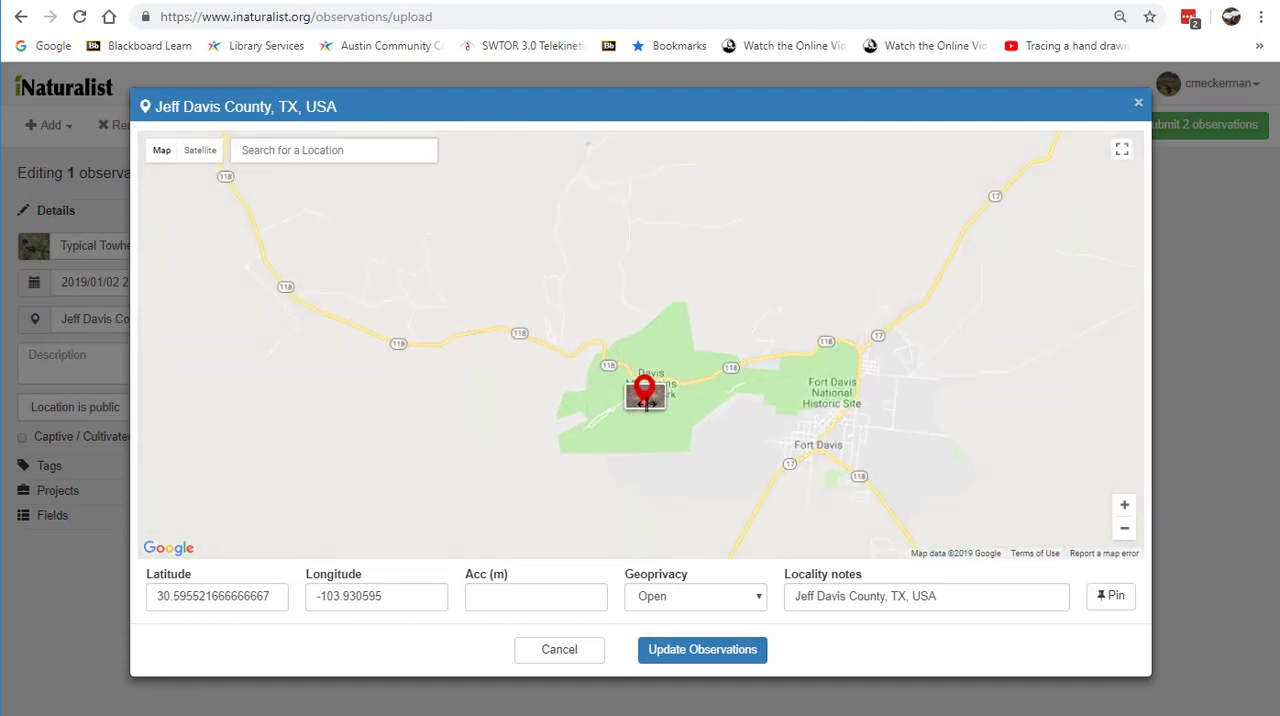
pyautogui.scroll(3, 645, 402)
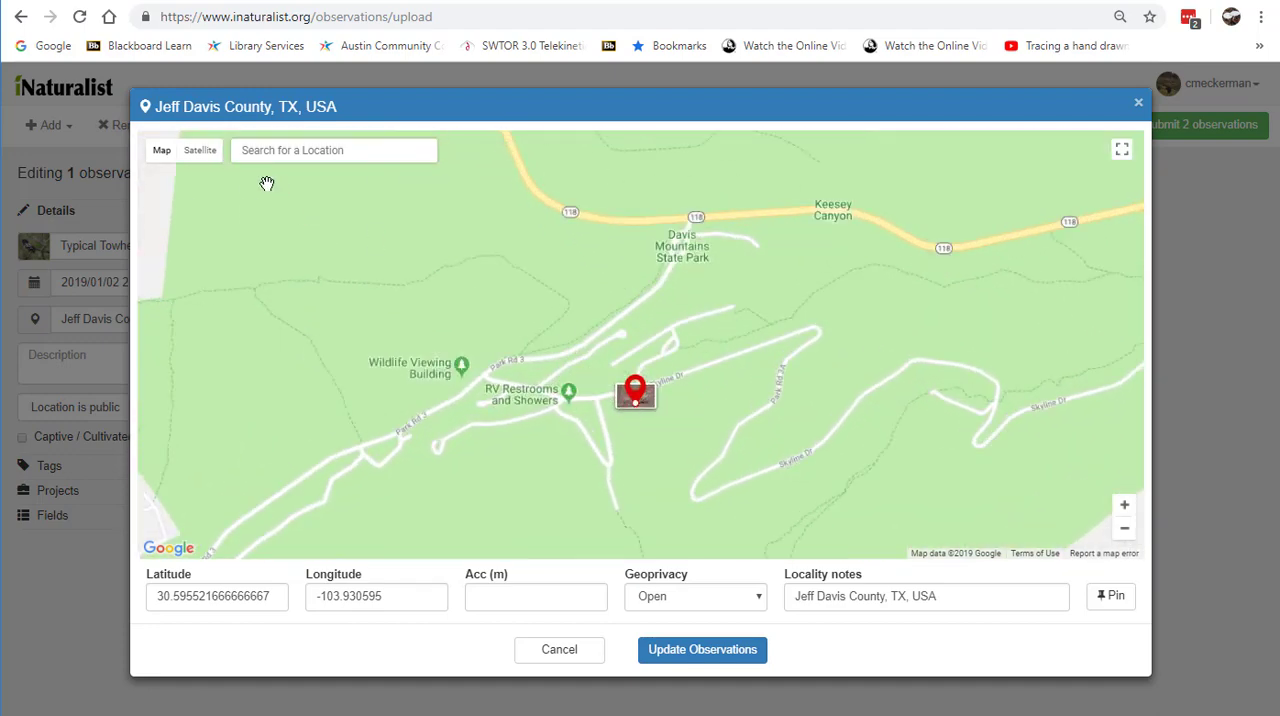
# Step: Using satellite imagery, move the towhee observation's location to the building southwest of the Wildlife Viewing Building with about 21 m accuracy, and update it
pyautogui.click(197, 151)
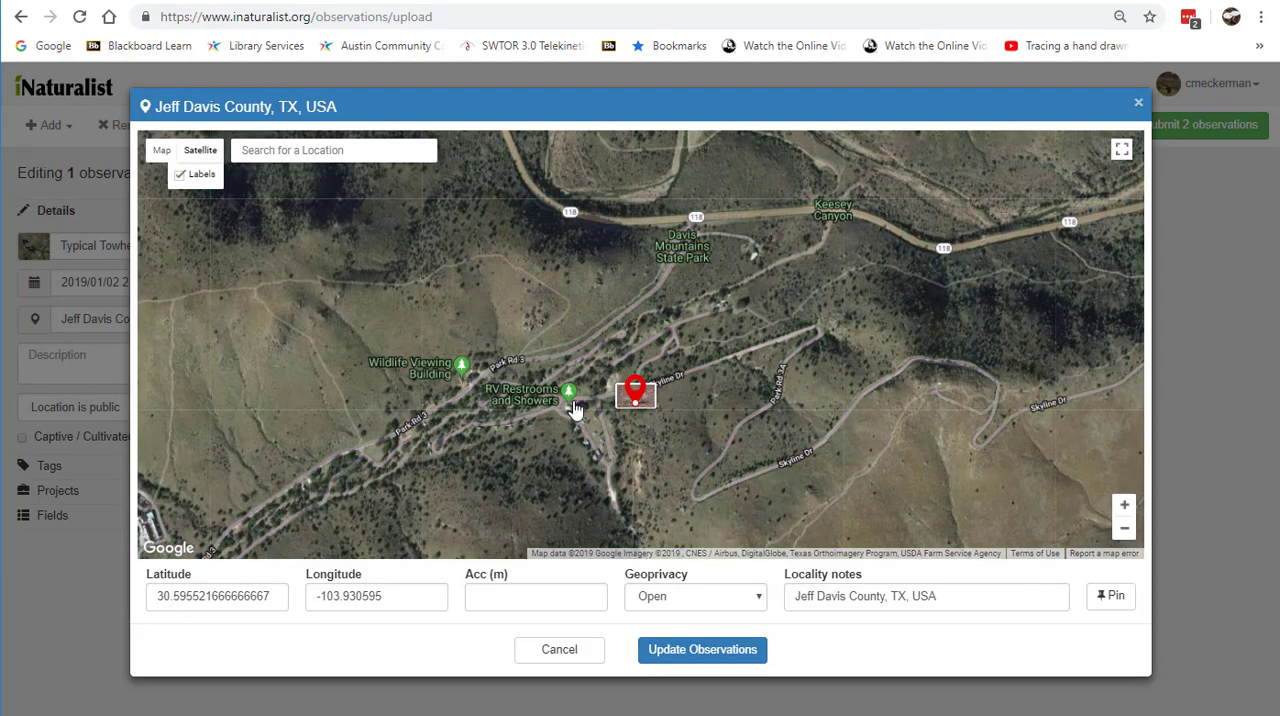
pyautogui.scroll(1, 586, 437)
pyautogui.scroll(2, 680, 375)
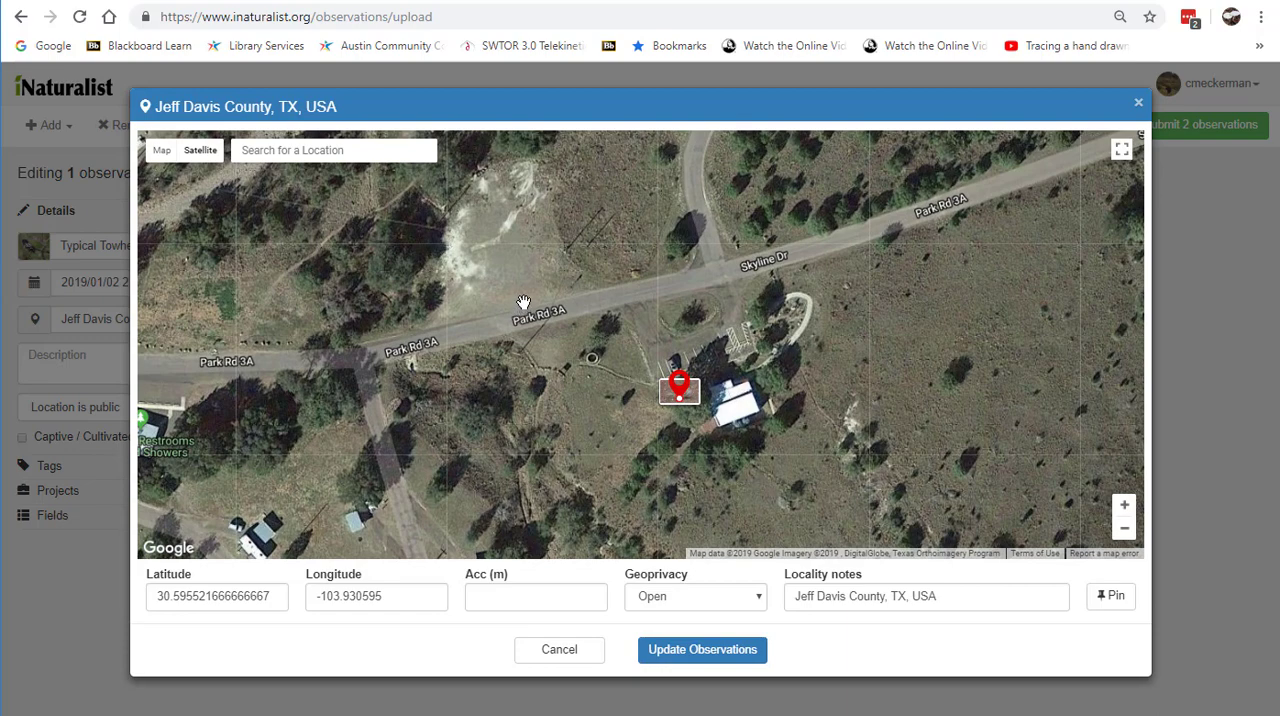
pyautogui.moveTo(522, 302)
pyautogui.mouseDown()
pyautogui.moveTo(655, 385)
pyautogui.moveTo(800, 432)
pyautogui.moveTo(914, 389)
pyautogui.mouseUp()
pyautogui.scroll(-1, 914, 389)
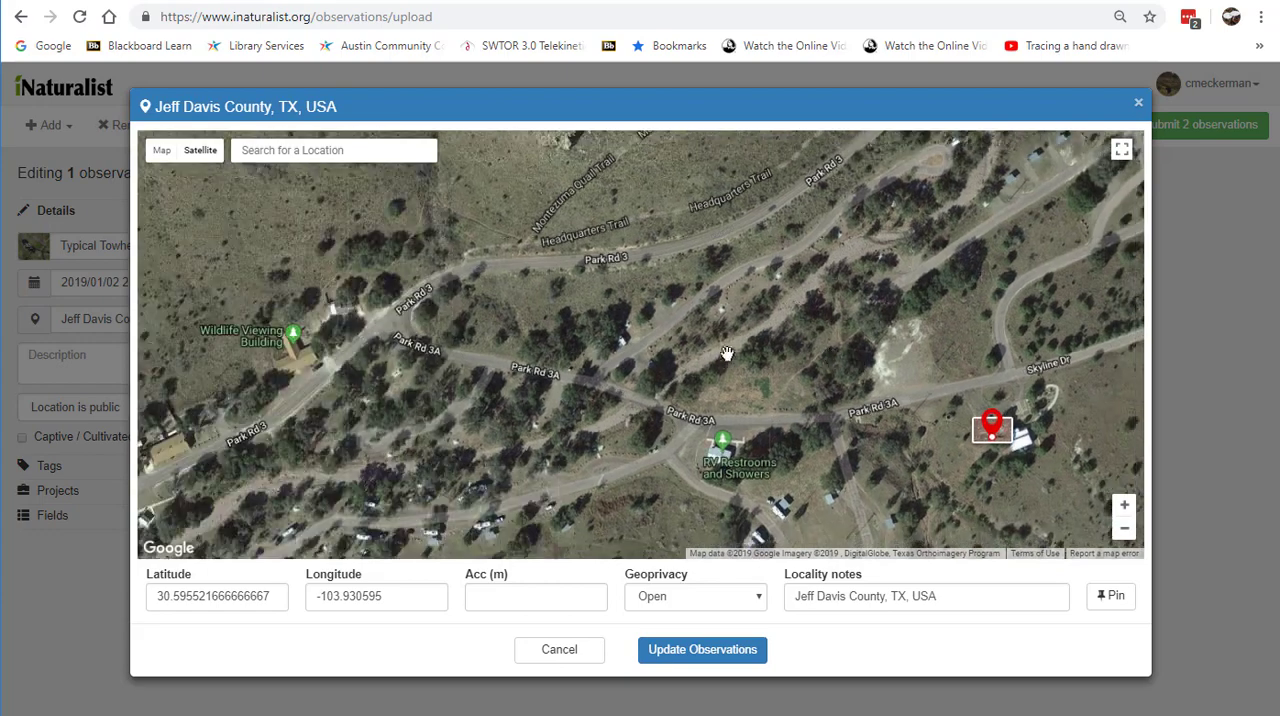
pyautogui.moveTo(690, 367); pyautogui.dragTo(743, 358)
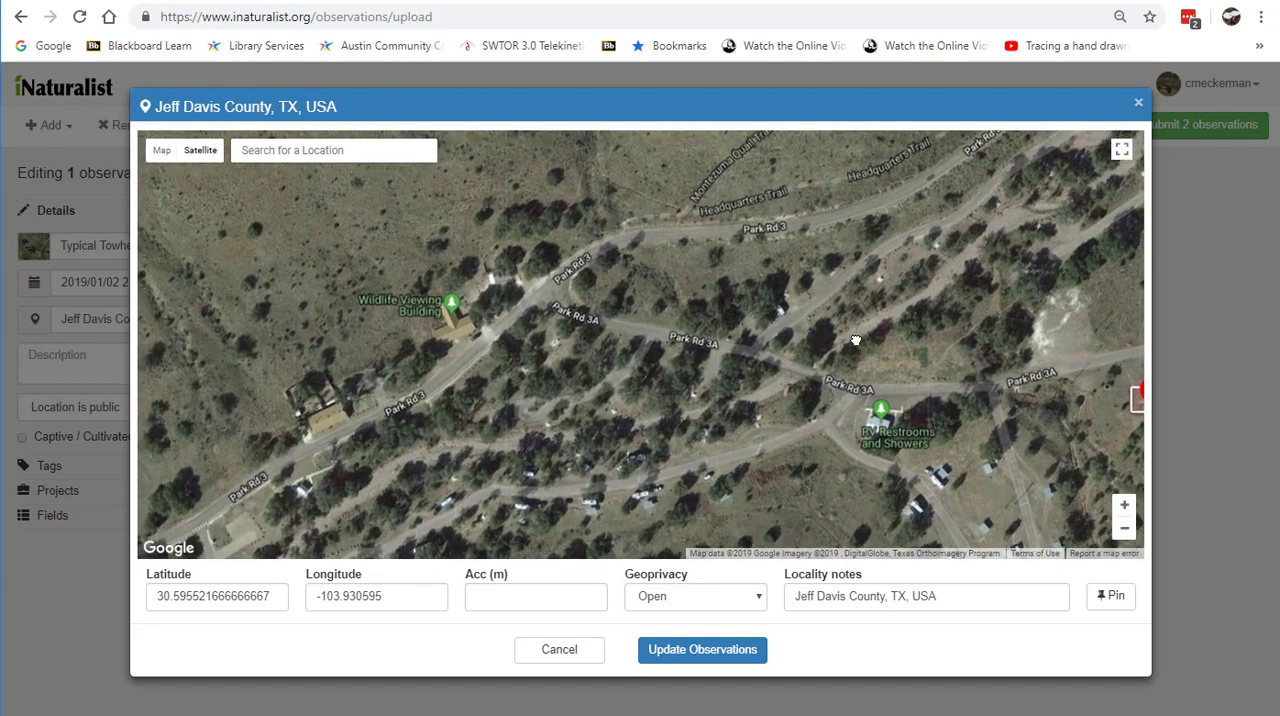
pyautogui.moveTo(889, 394); pyautogui.dragTo(774, 388)
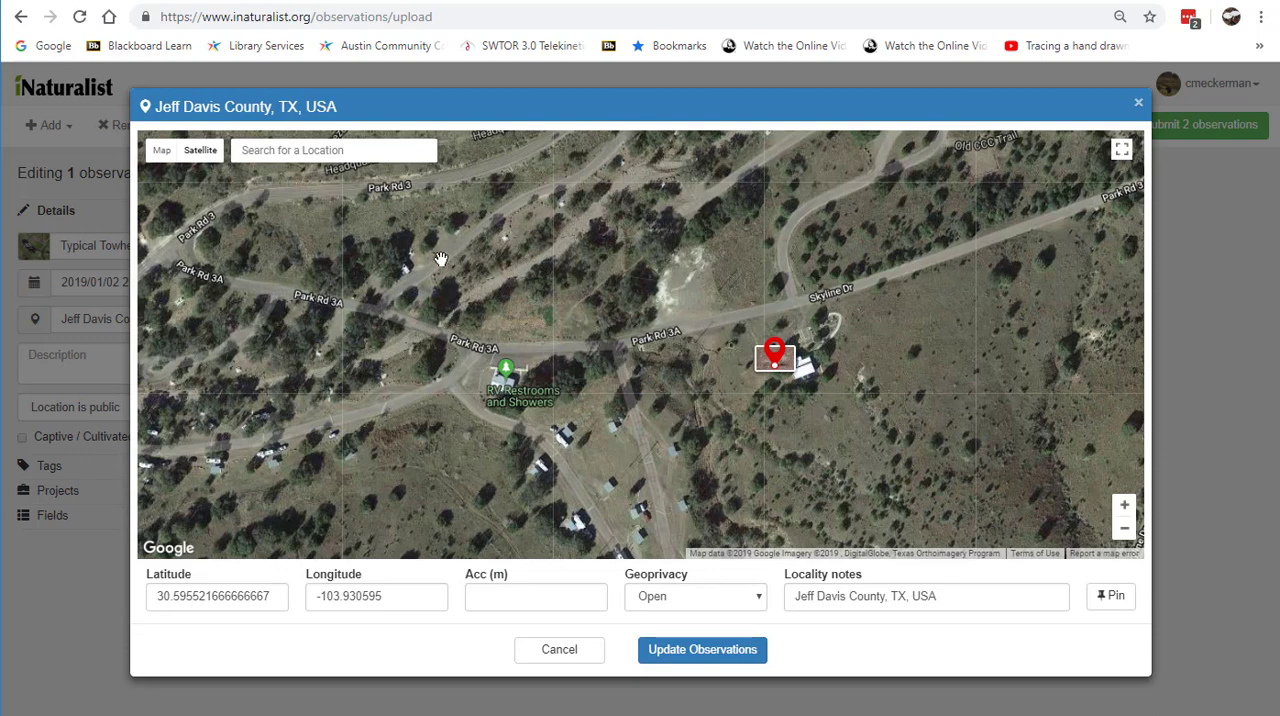
pyautogui.moveTo(441, 259)
pyautogui.mouseDown()
pyautogui.moveTo(669, 321)
pyautogui.moveTo(749, 330)
pyautogui.moveTo(836, 318)
pyautogui.mouseUp()
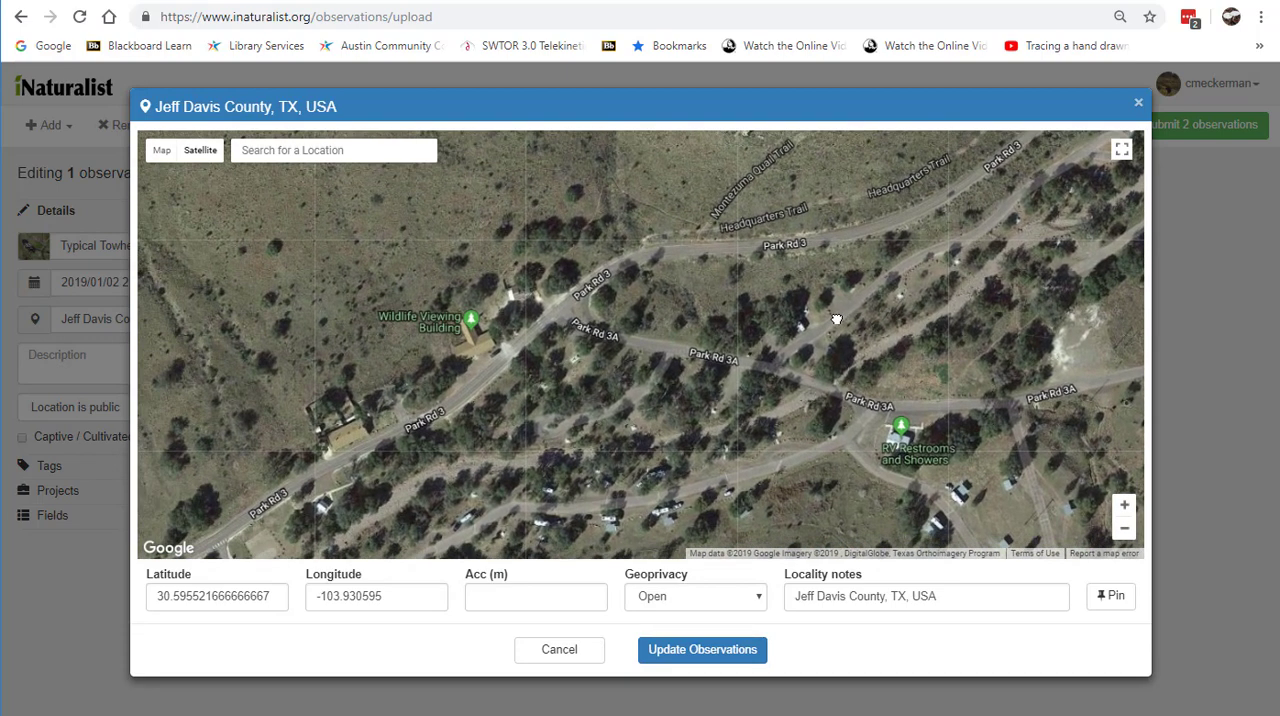
pyautogui.click(479, 329)
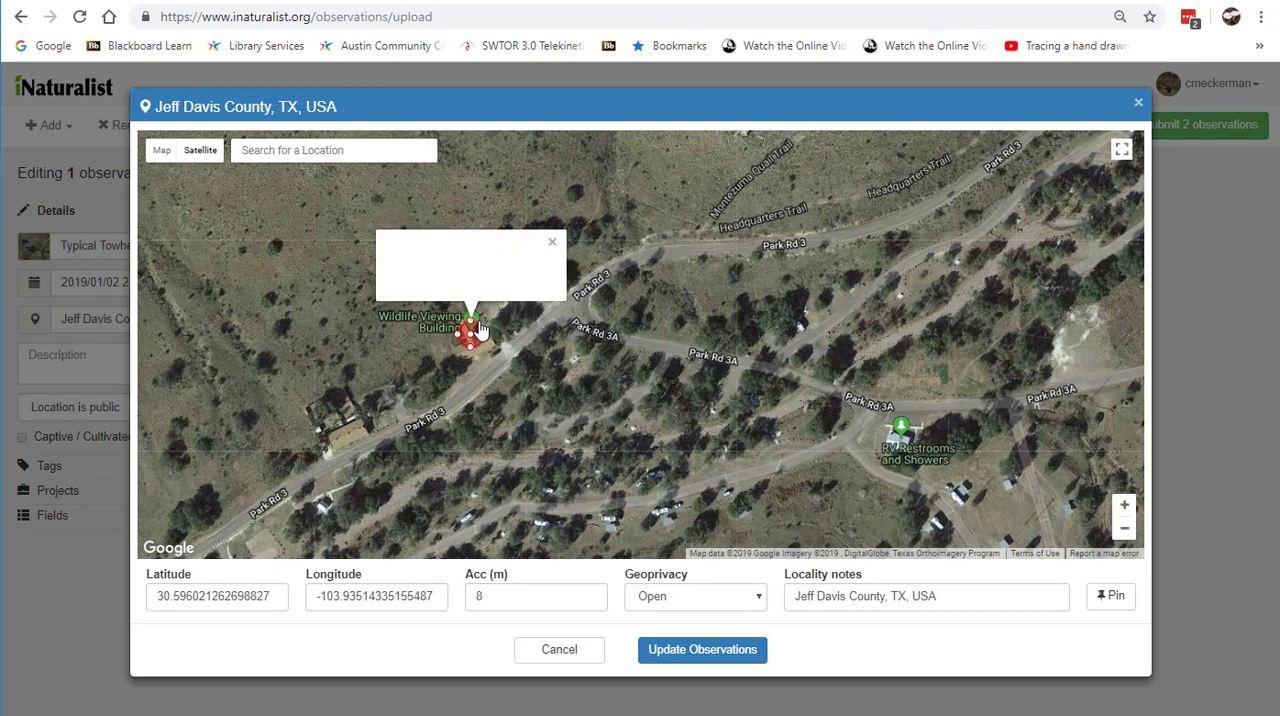
pyautogui.click(352, 418)
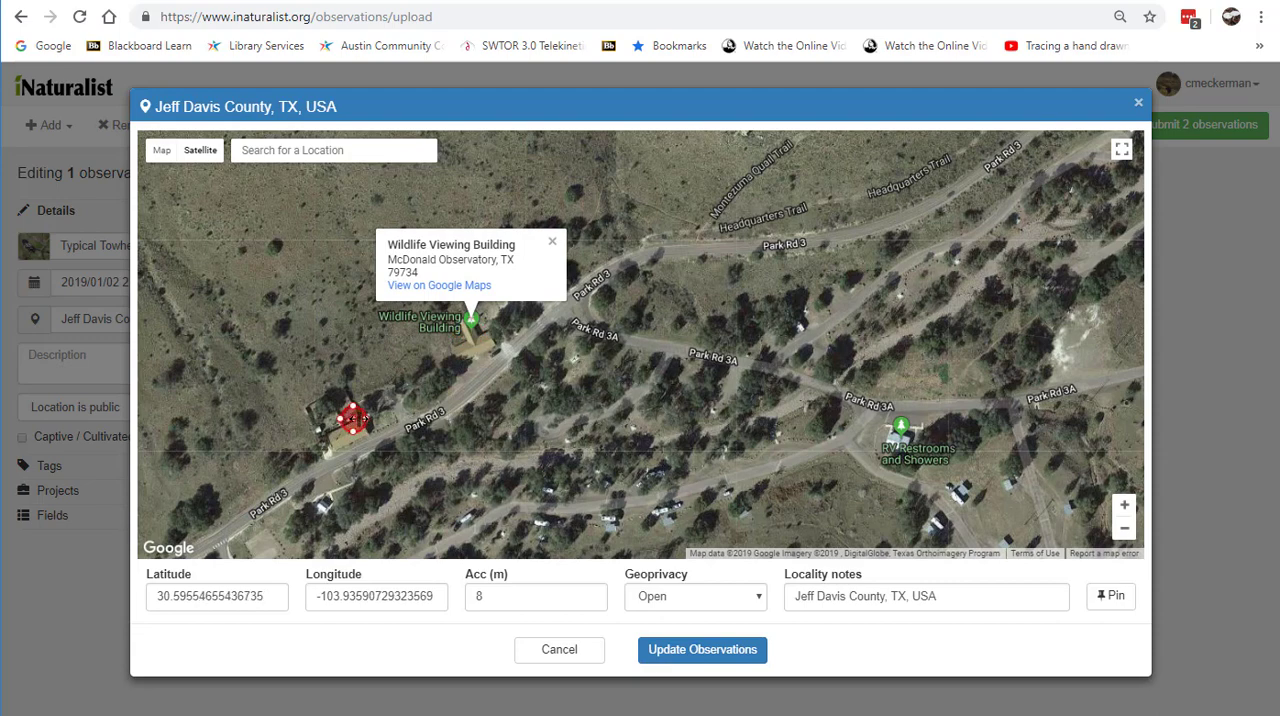
pyautogui.moveTo(352, 410); pyautogui.dragTo(353, 384)
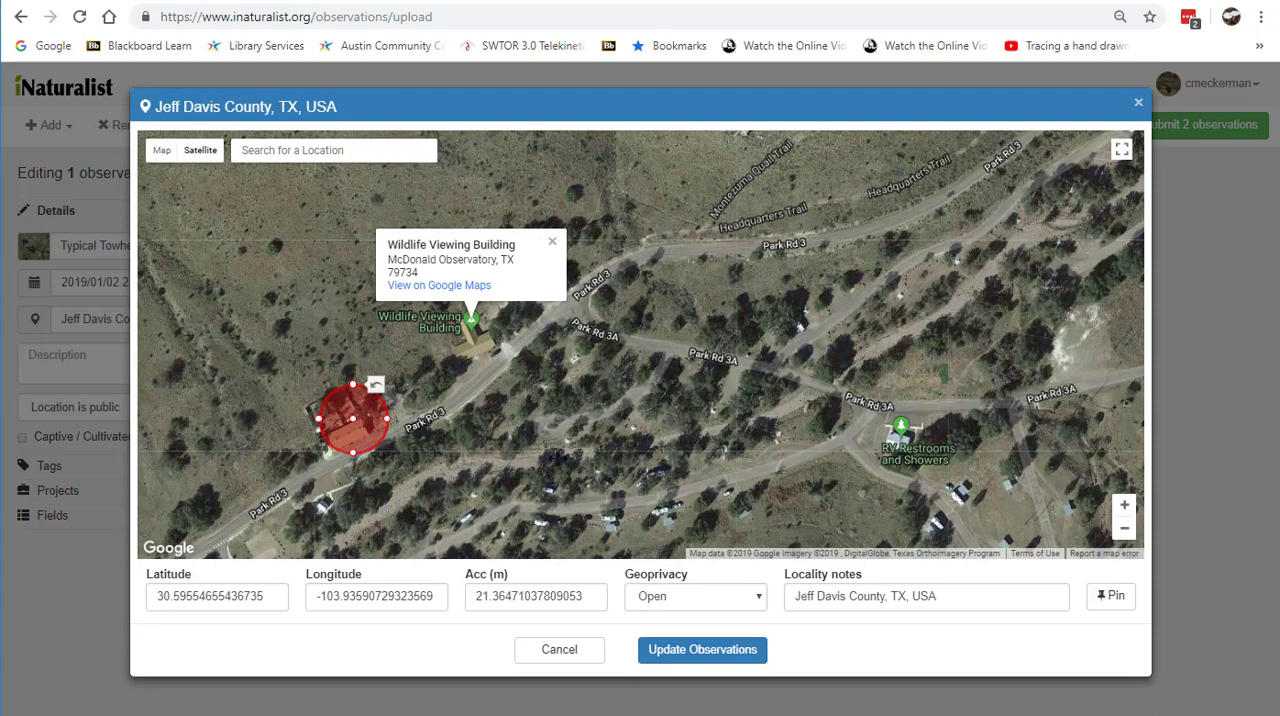
pyautogui.click(680, 649)
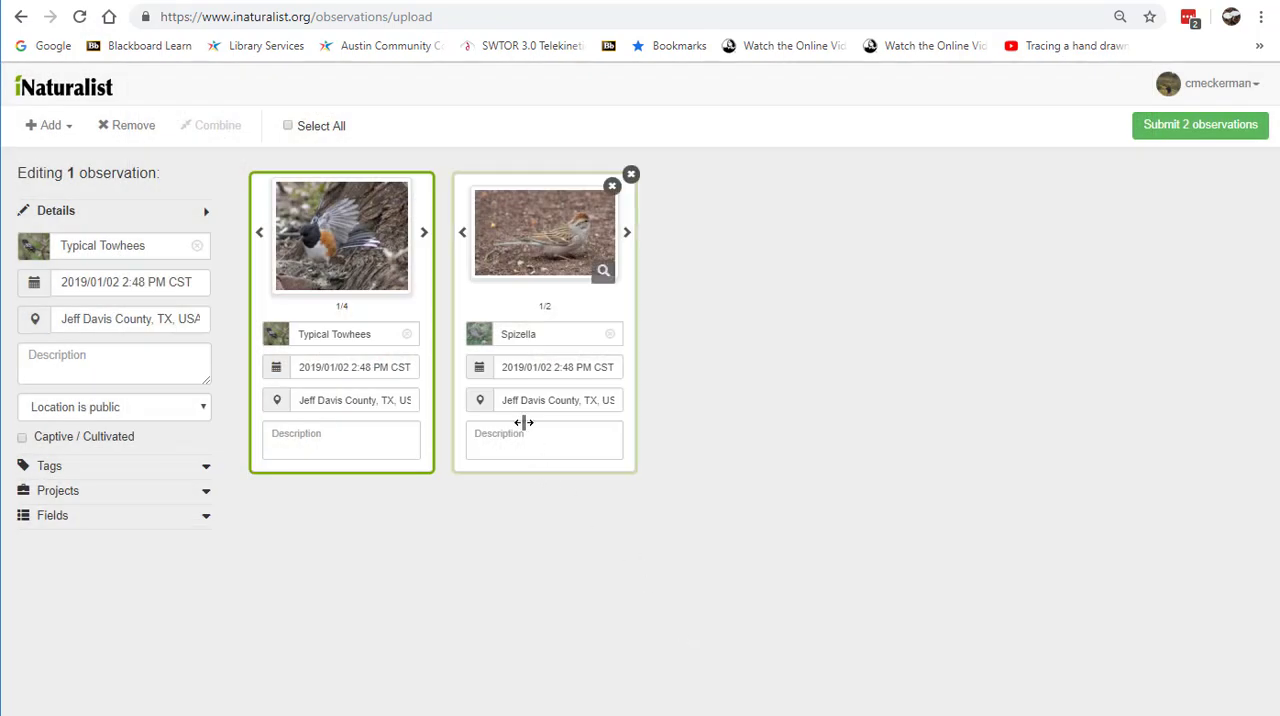
# Step: Move the sparrow observation's location to the towhee photo's spot on the map with about 16 m accuracy, and update it
pyautogui.click(480, 400)
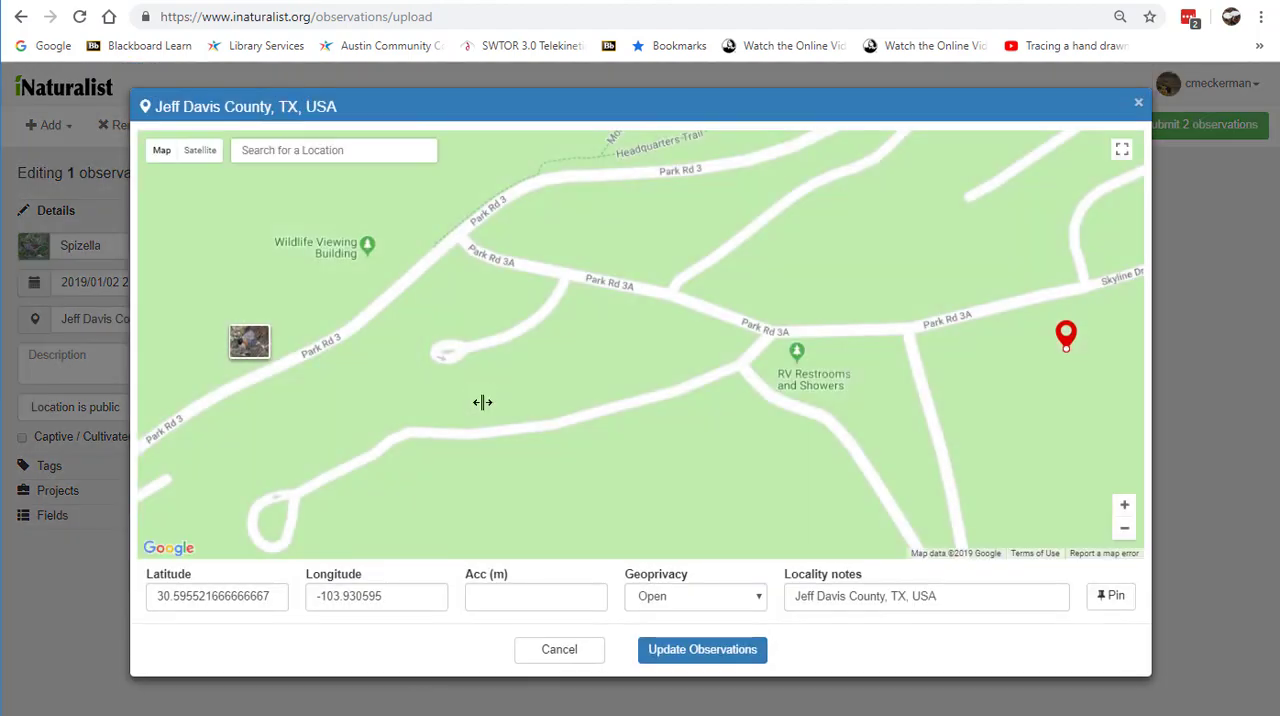
pyautogui.moveTo(386, 381); pyautogui.dragTo(563, 380)
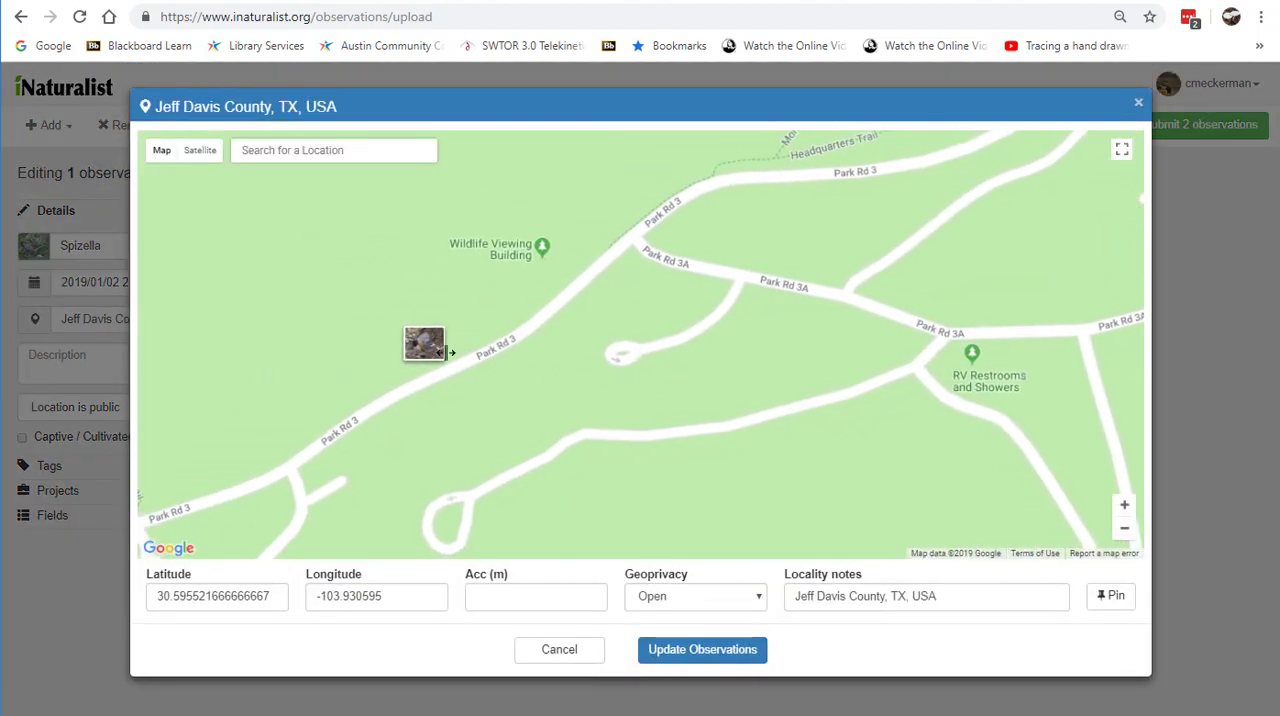
pyautogui.click(424, 347)
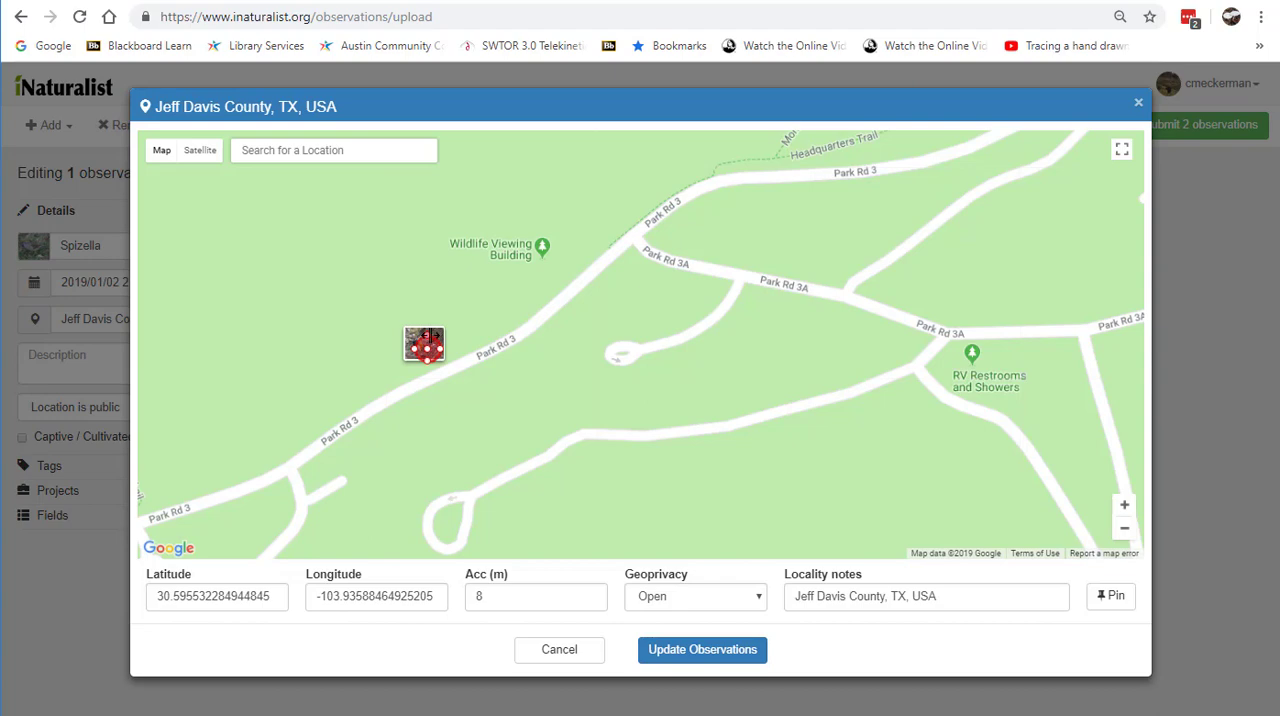
pyautogui.moveTo(427, 336); pyautogui.dragTo(428, 323)
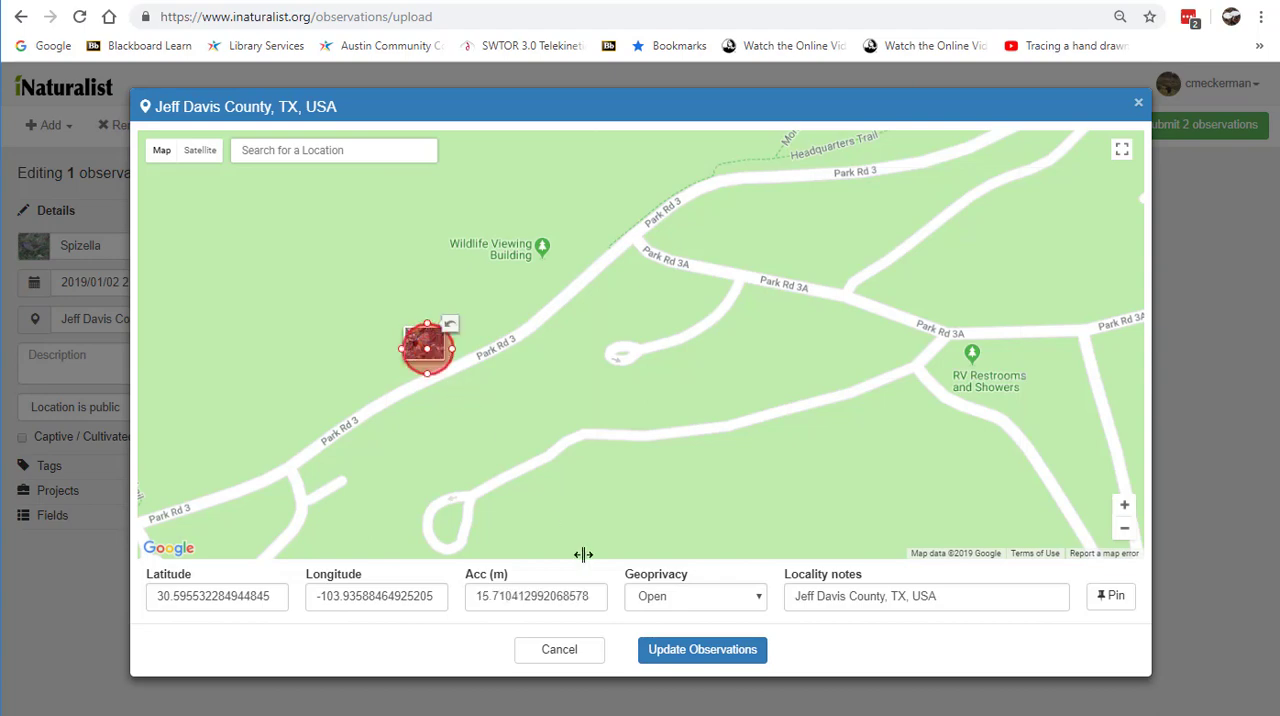
pyautogui.click(663, 649)
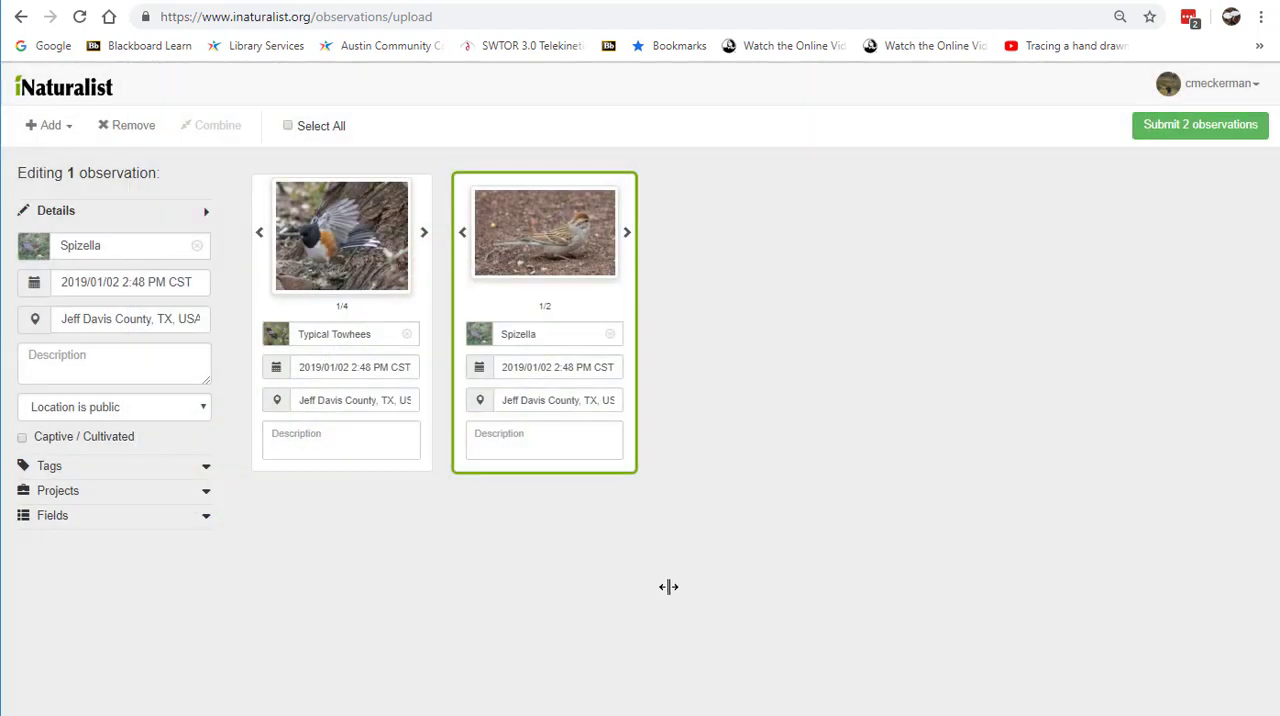
# Step: View the location map for both observations together, close it without updating, and clear the selection
pyautogui.click(565, 545)
pyautogui.click(510, 465)
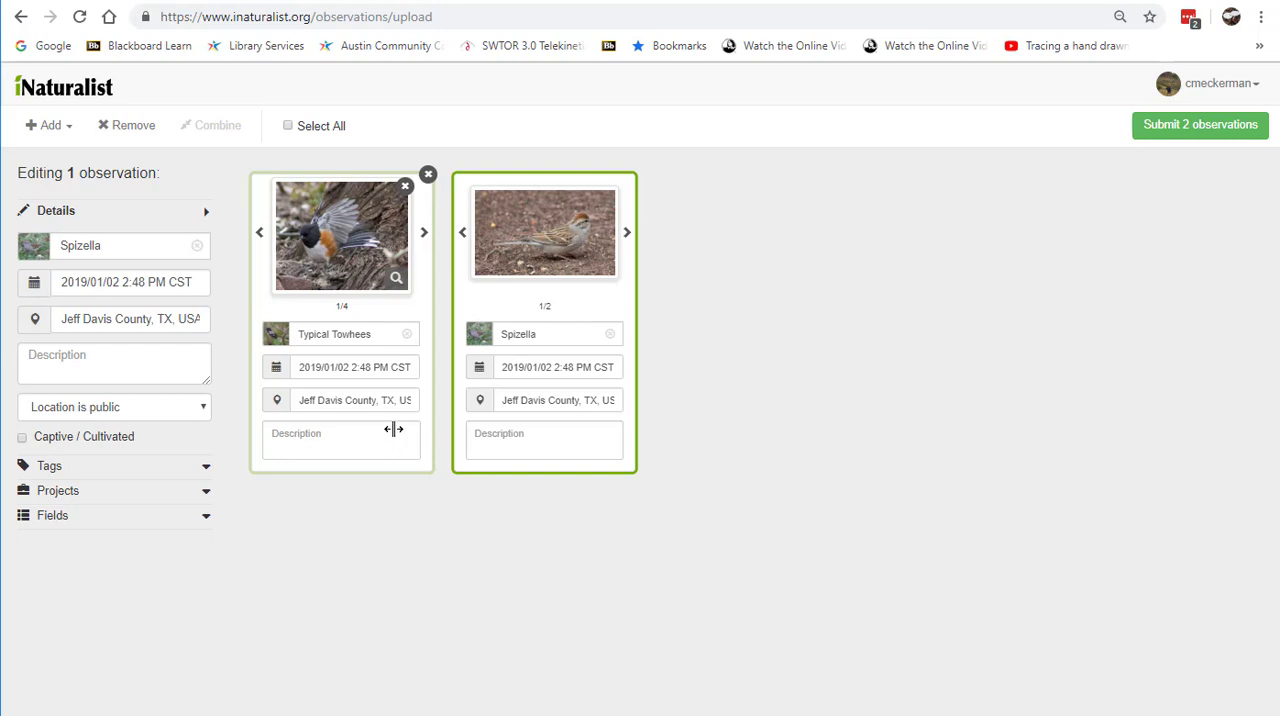
pyautogui.click(289, 124)
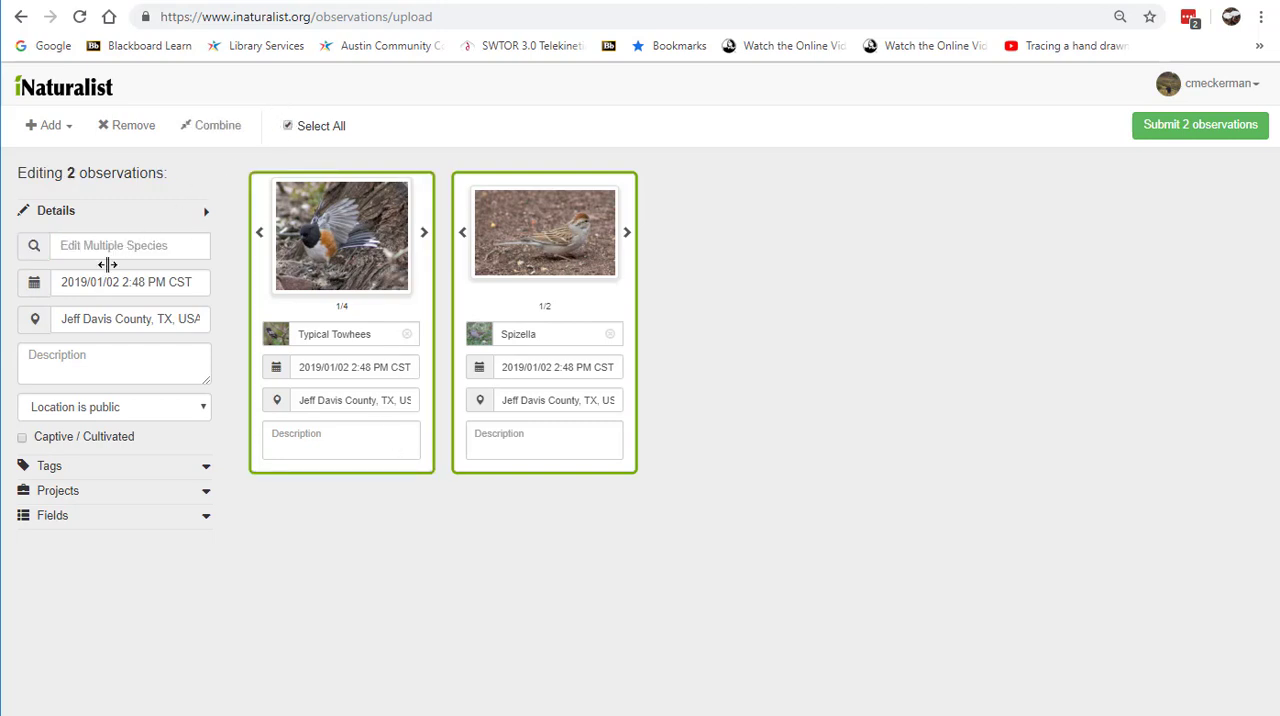
pyautogui.click(36, 318)
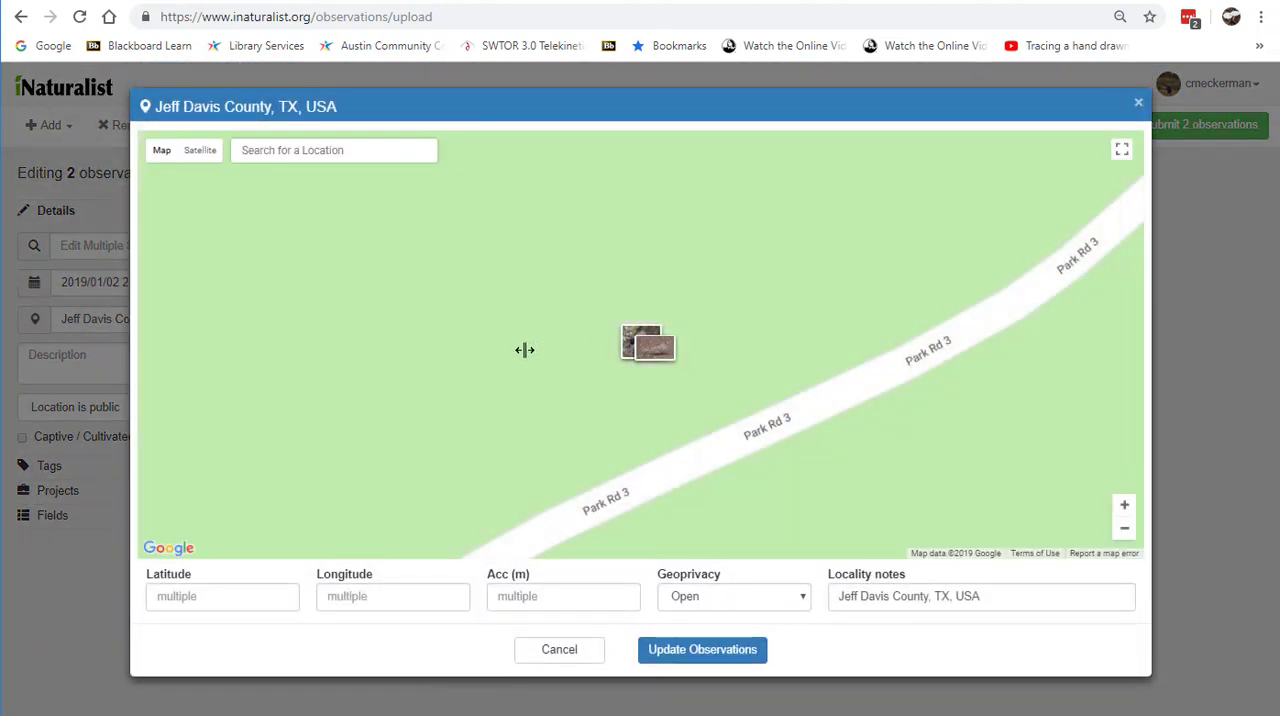
pyautogui.click(561, 648)
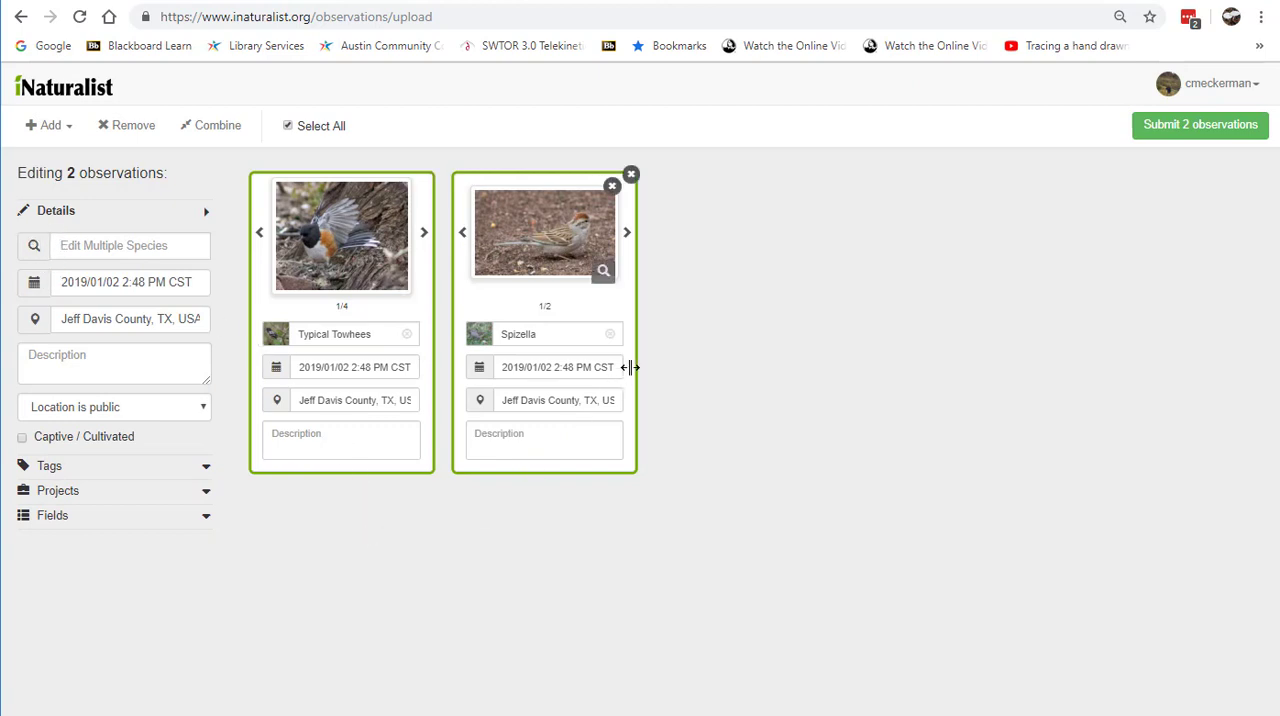
pyautogui.click(623, 289)
pyautogui.click(714, 391)
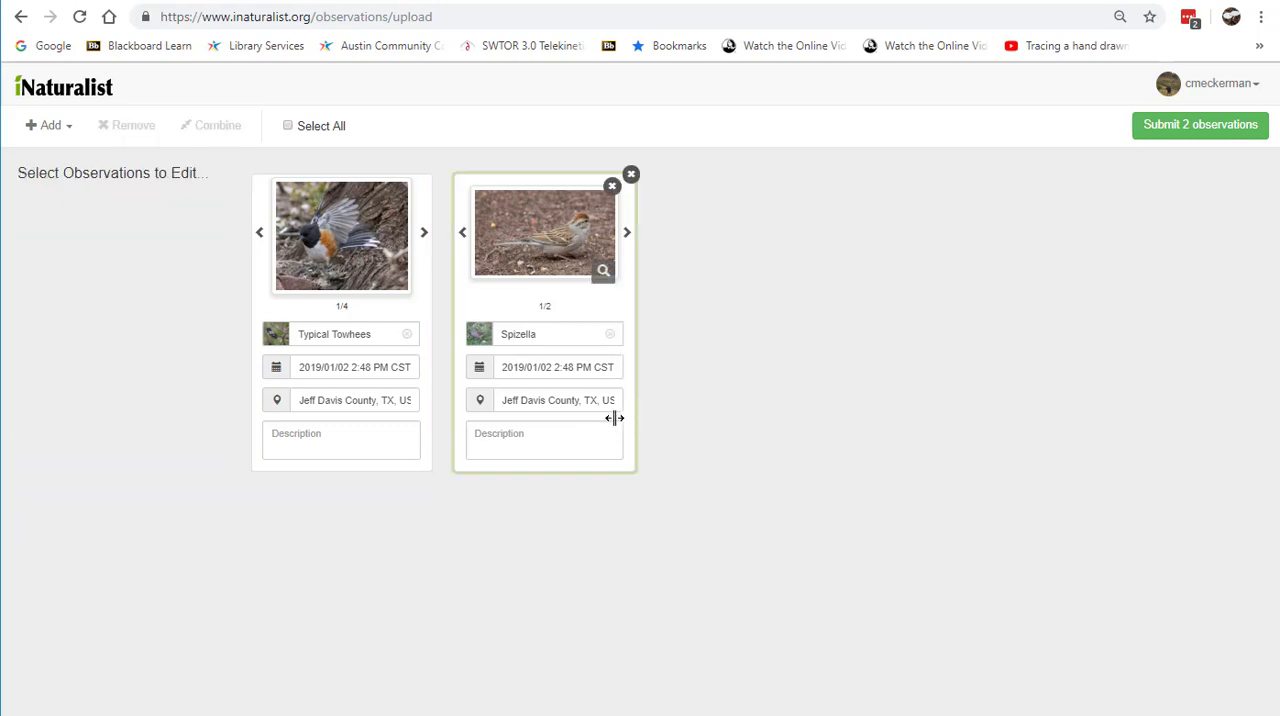
# Step: Select both observations and give them the shared description "Observed this bird at the wildlife viewing area"
pyautogui.click(356, 437)
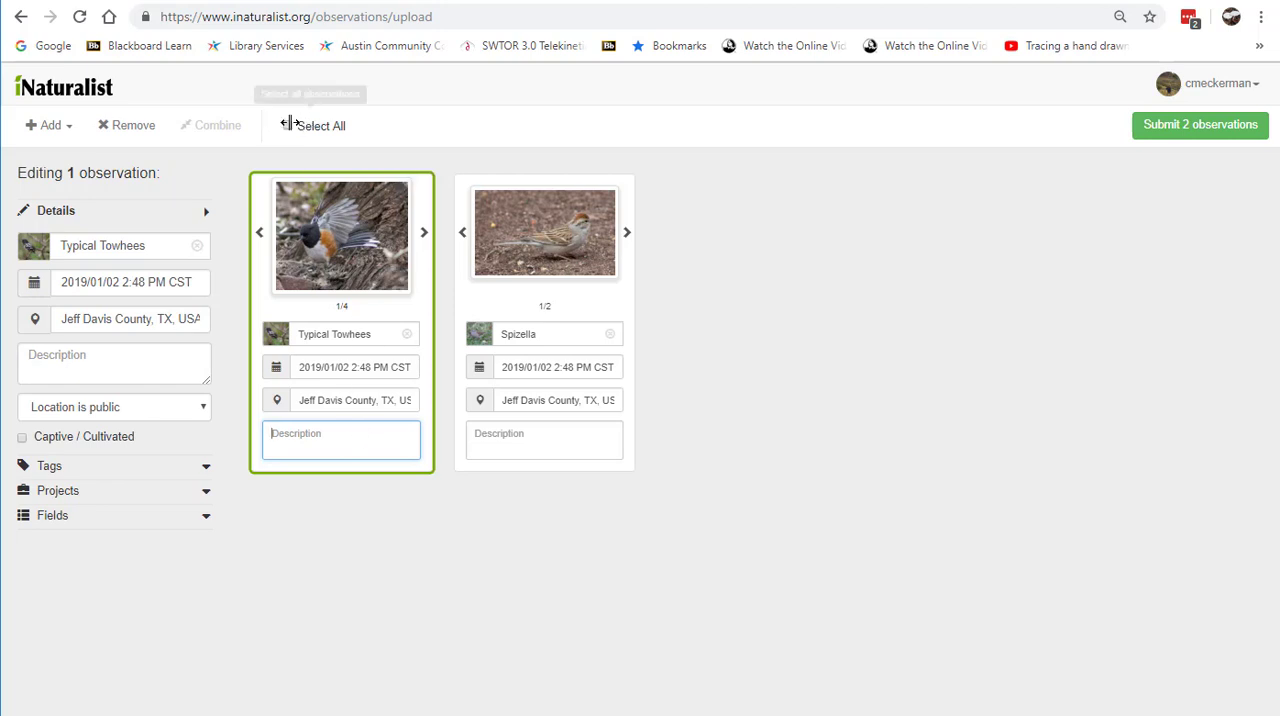
pyautogui.click(288, 125)
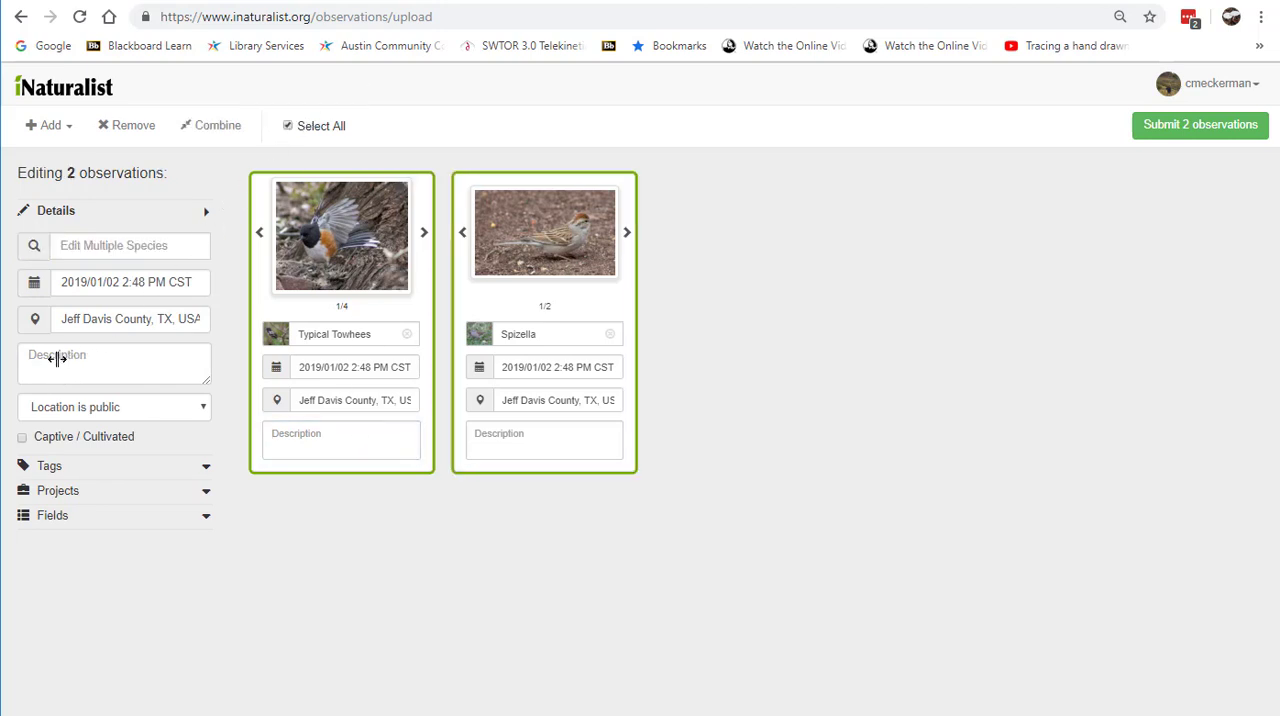
pyautogui.click(57, 359)
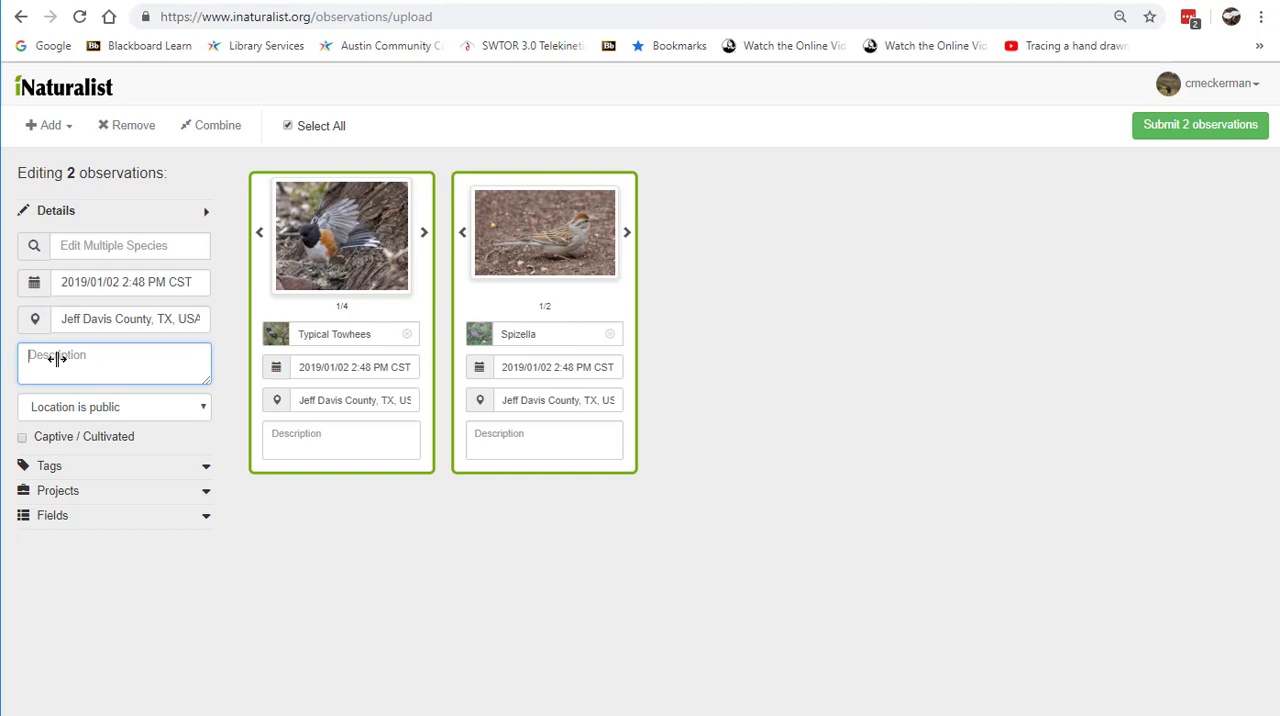
pyautogui.write('O')
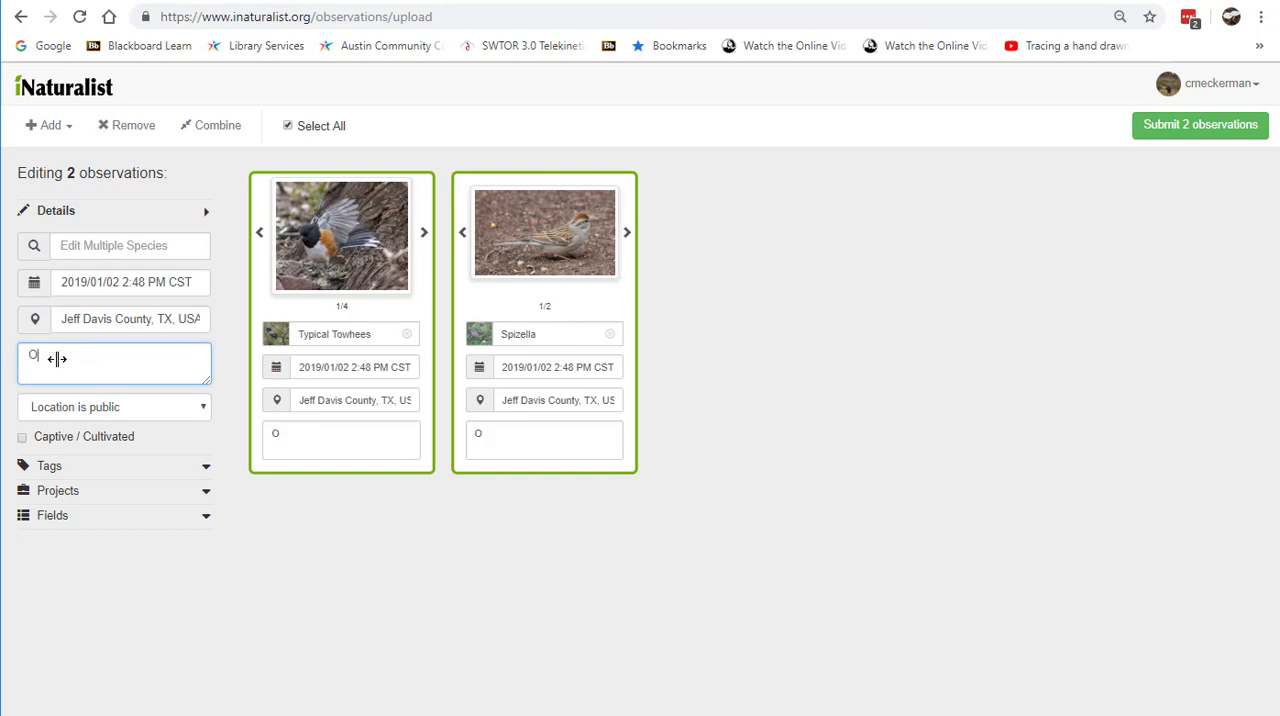
pyautogui.write('bserved ')
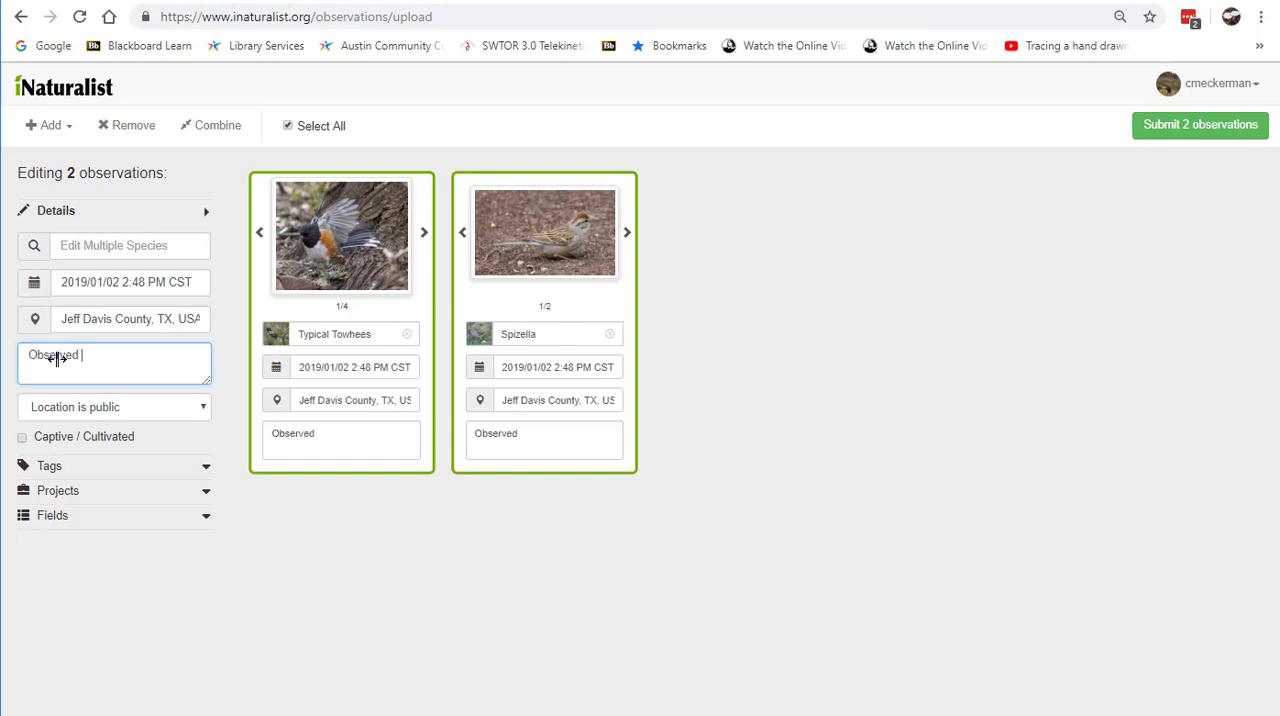
pyautogui.write('this bird a')
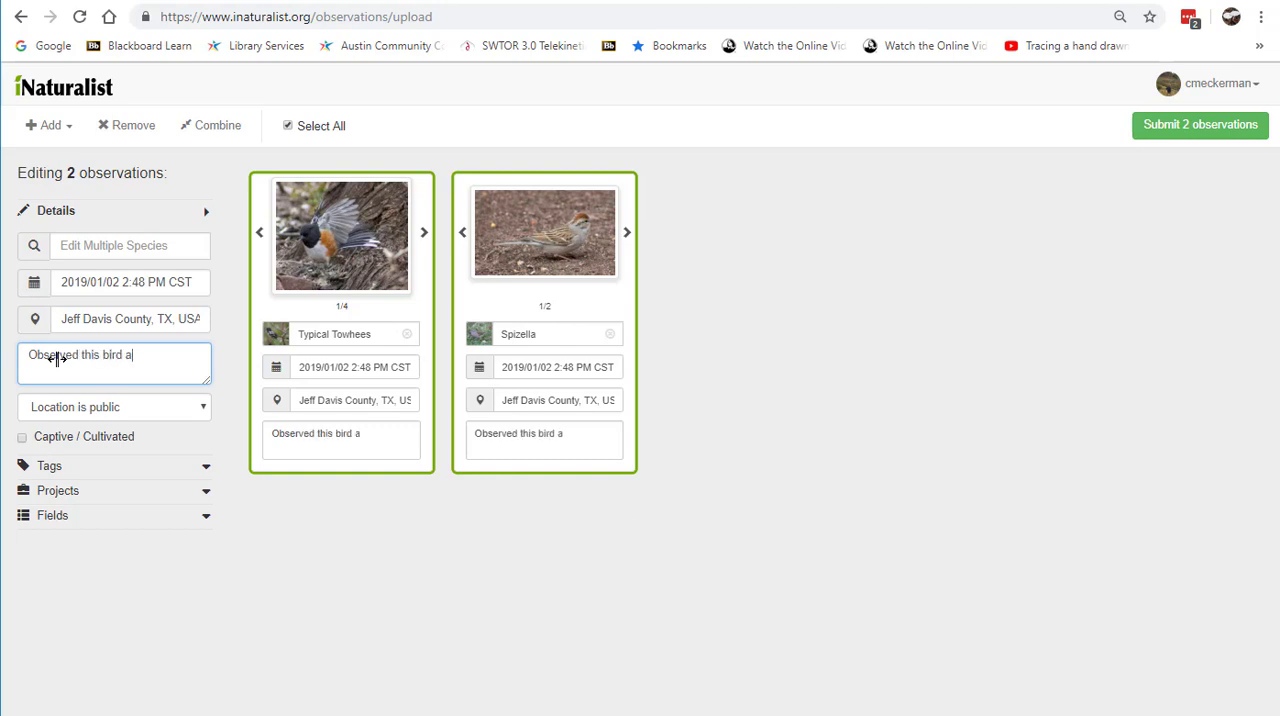
pyautogui.write('t the wildlife v')
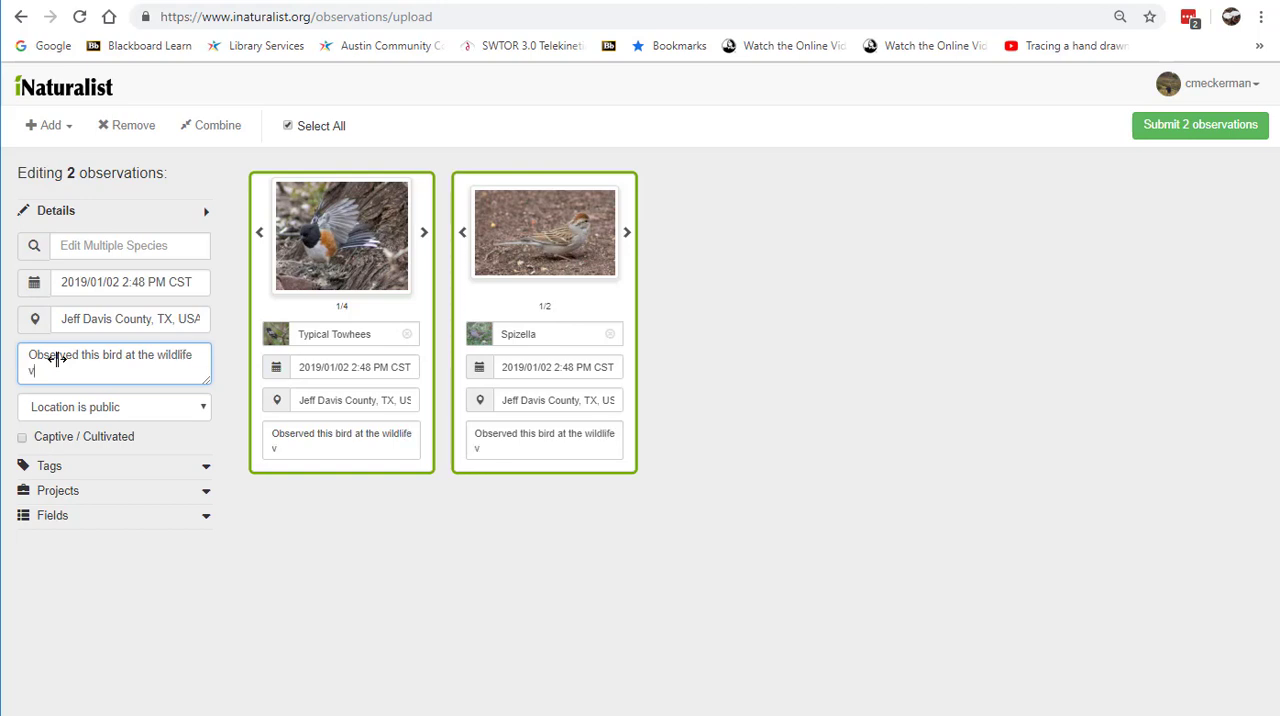
pyautogui.write('iewing area at')
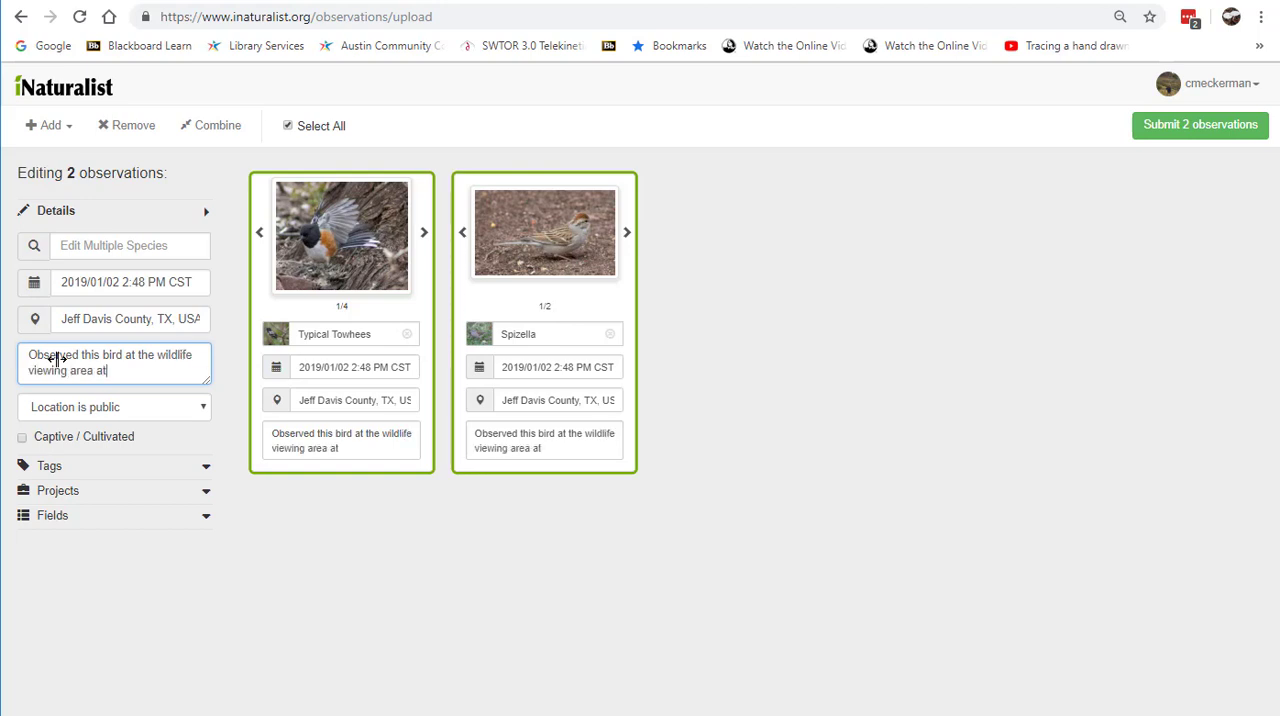
pyautogui.write(' Fort Davis State Par')
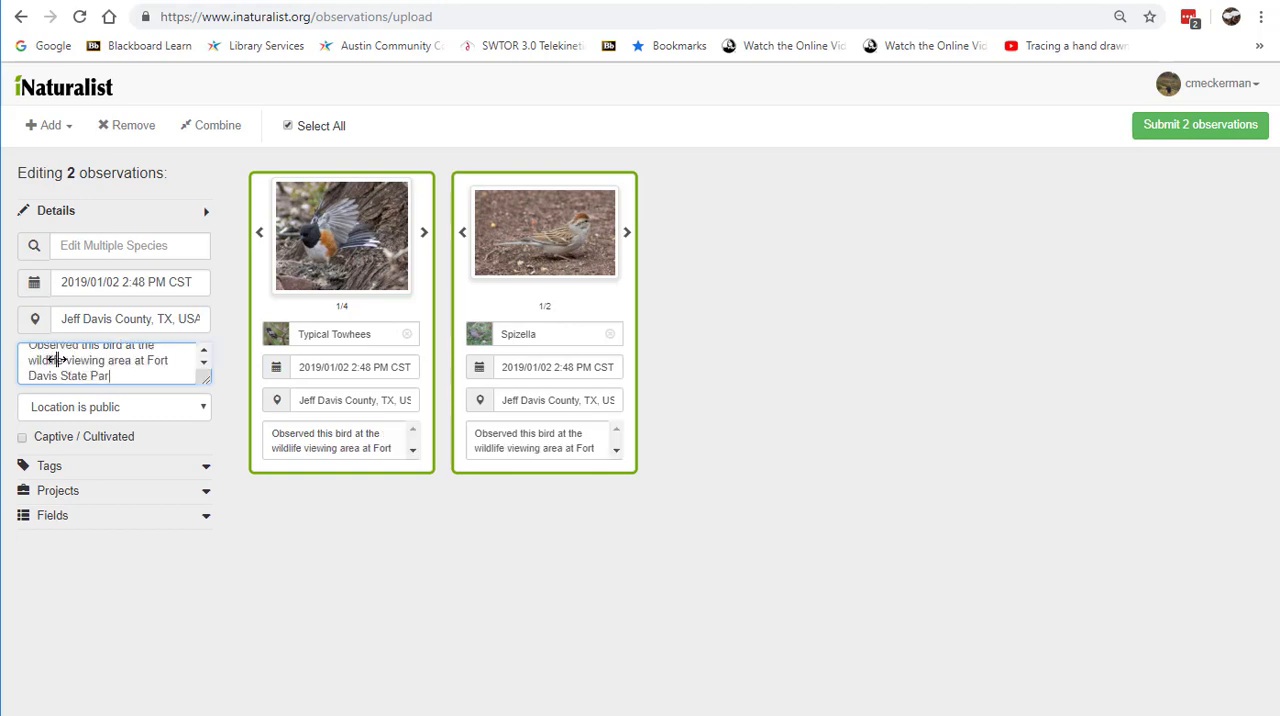
pyautogui.write('k.')
# Step: Finish the shared description of both observations with "at Fort Davis State Park." and clear the selection
pyautogui.click(335, 568)
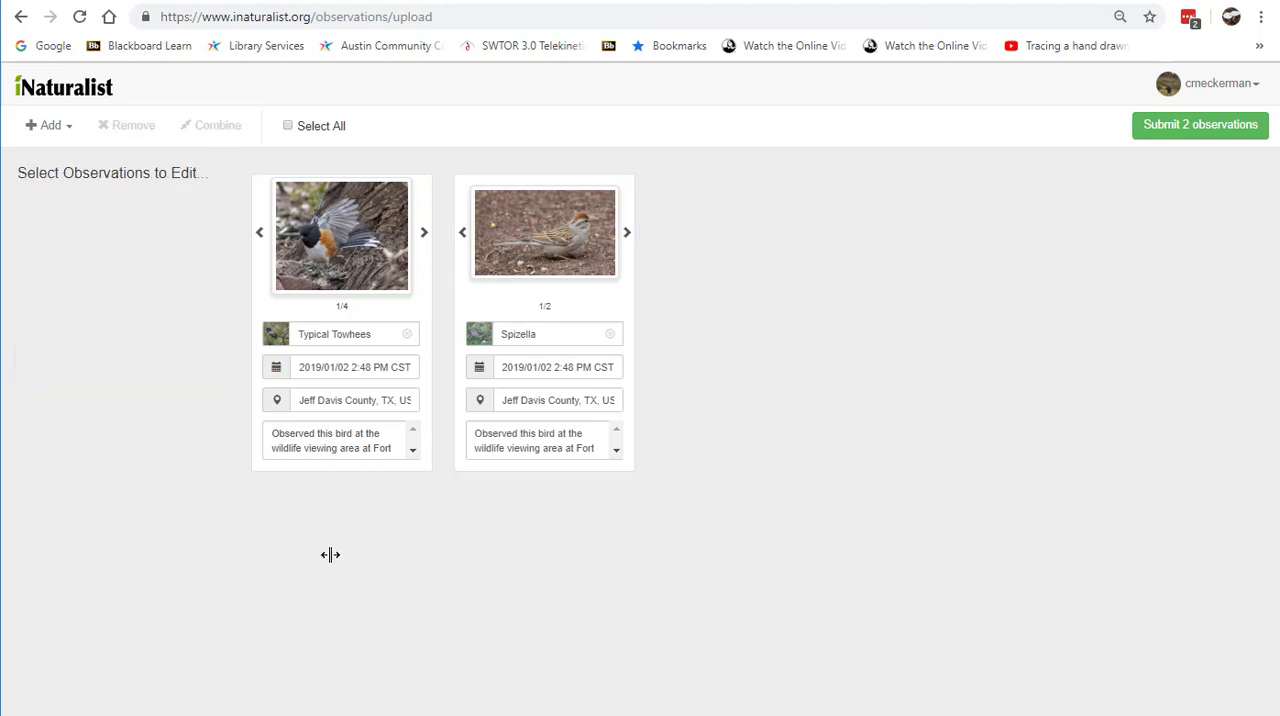
# Step: Look at the location privacy options for the towhee observation and leave without choosing a different one
pyautogui.click(306, 300)
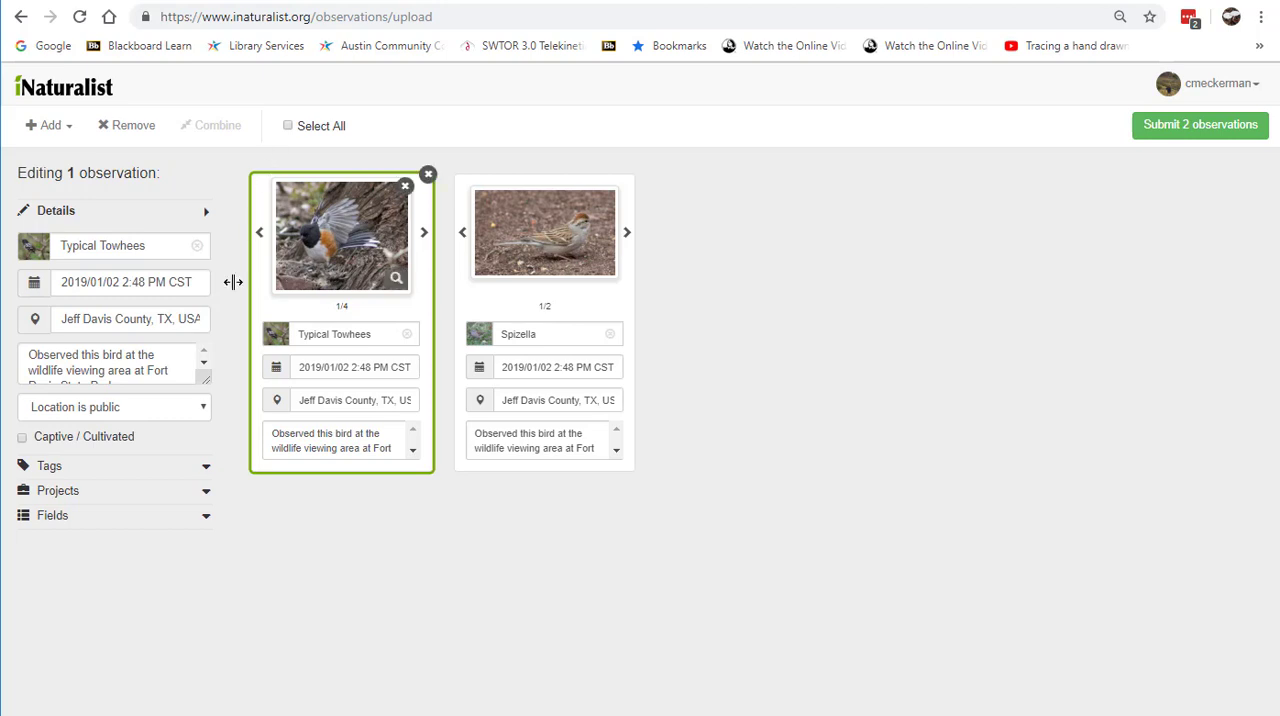
pyautogui.click(110, 407)
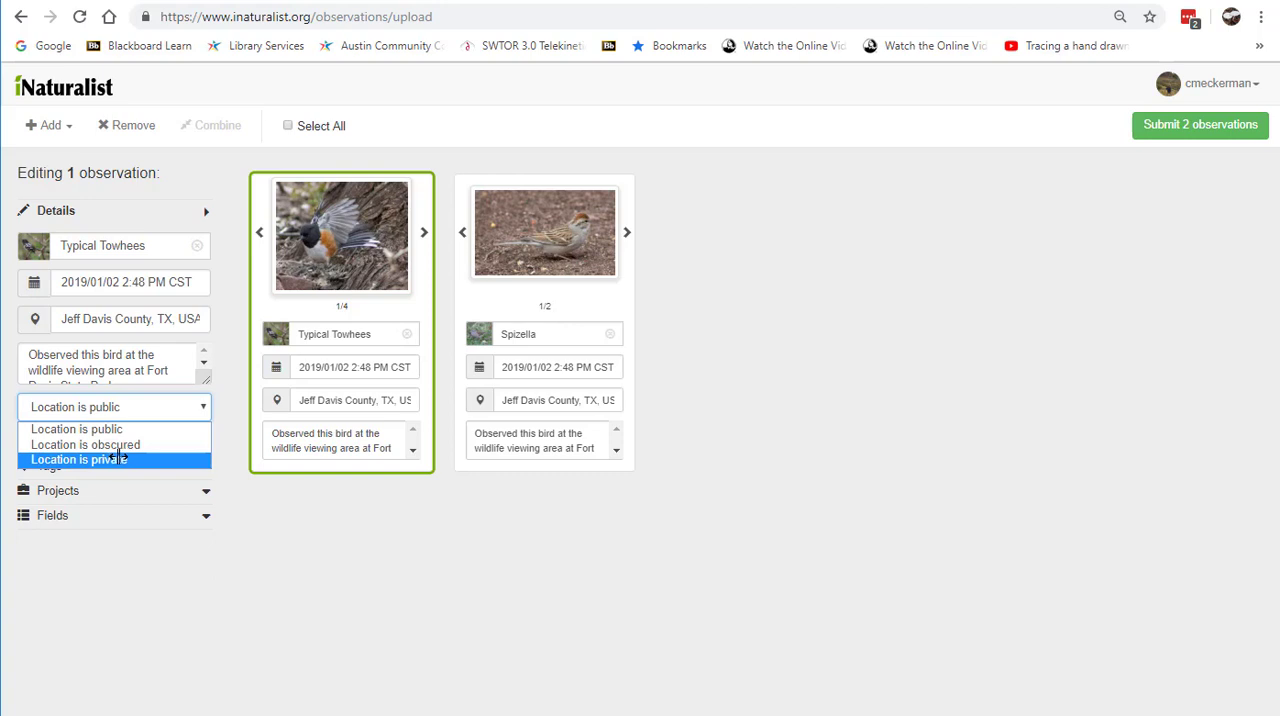
pyautogui.click(315, 526)
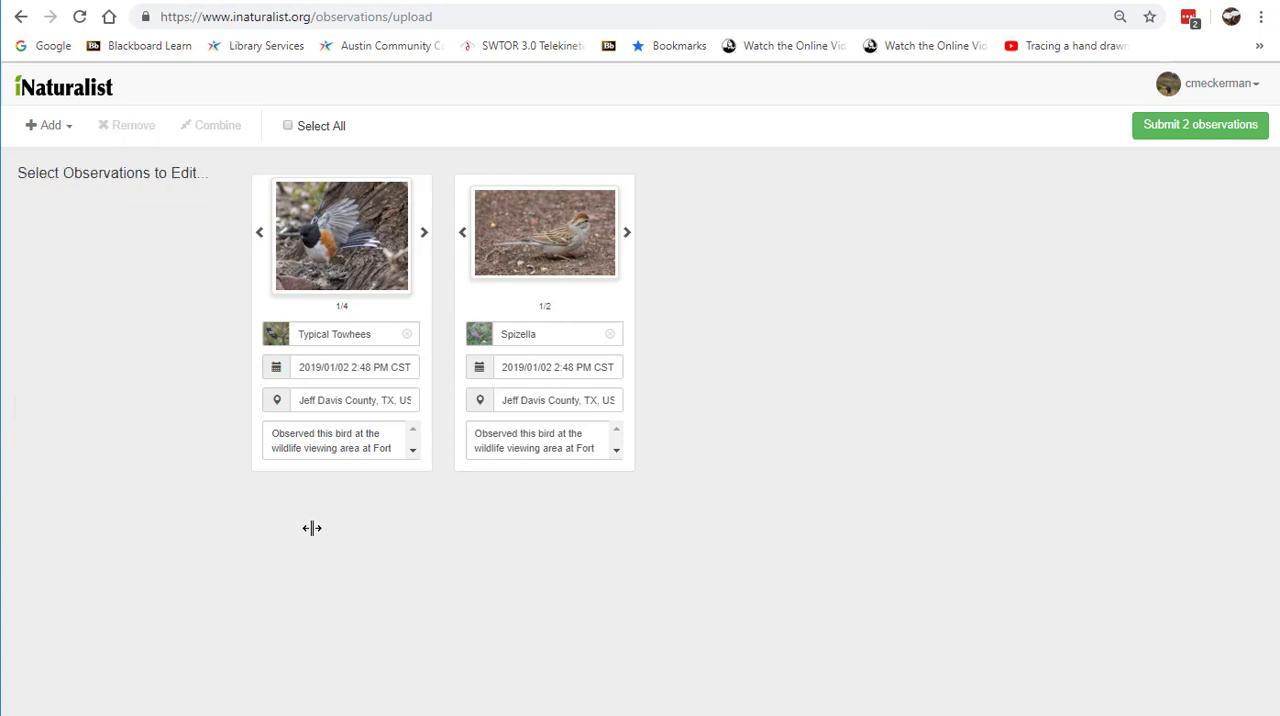
# Step: Submit the two observations and look over your observations list
pyautogui.click(282, 313)
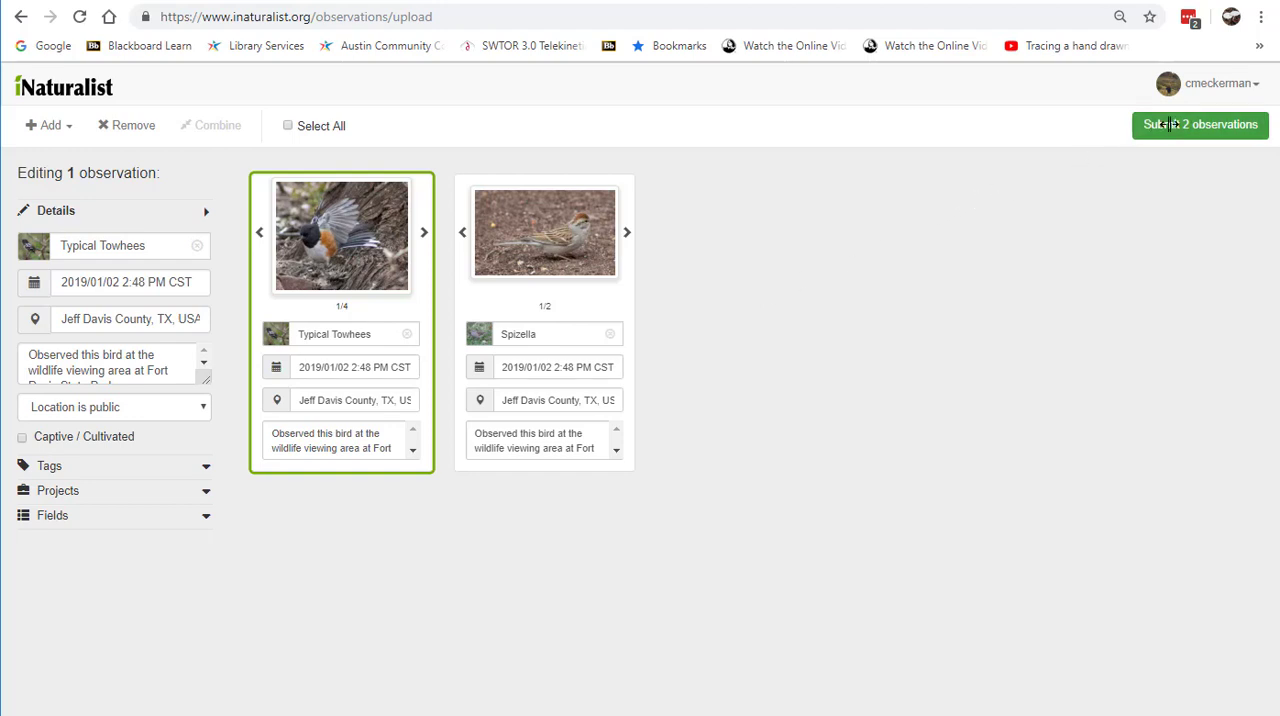
pyautogui.click(1170, 124)
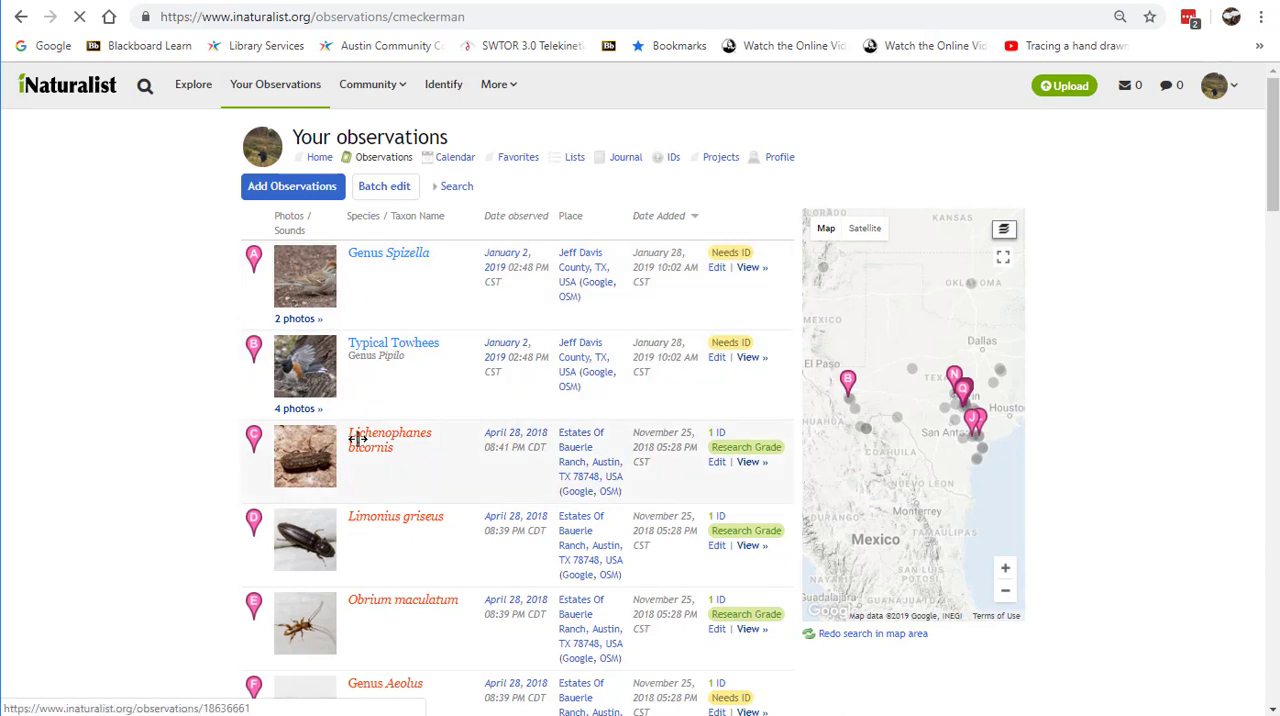
pyautogui.scroll(-2, 340, 440)
pyautogui.scroll(-4, 358, 438)
pyautogui.scroll(6, 358, 438)
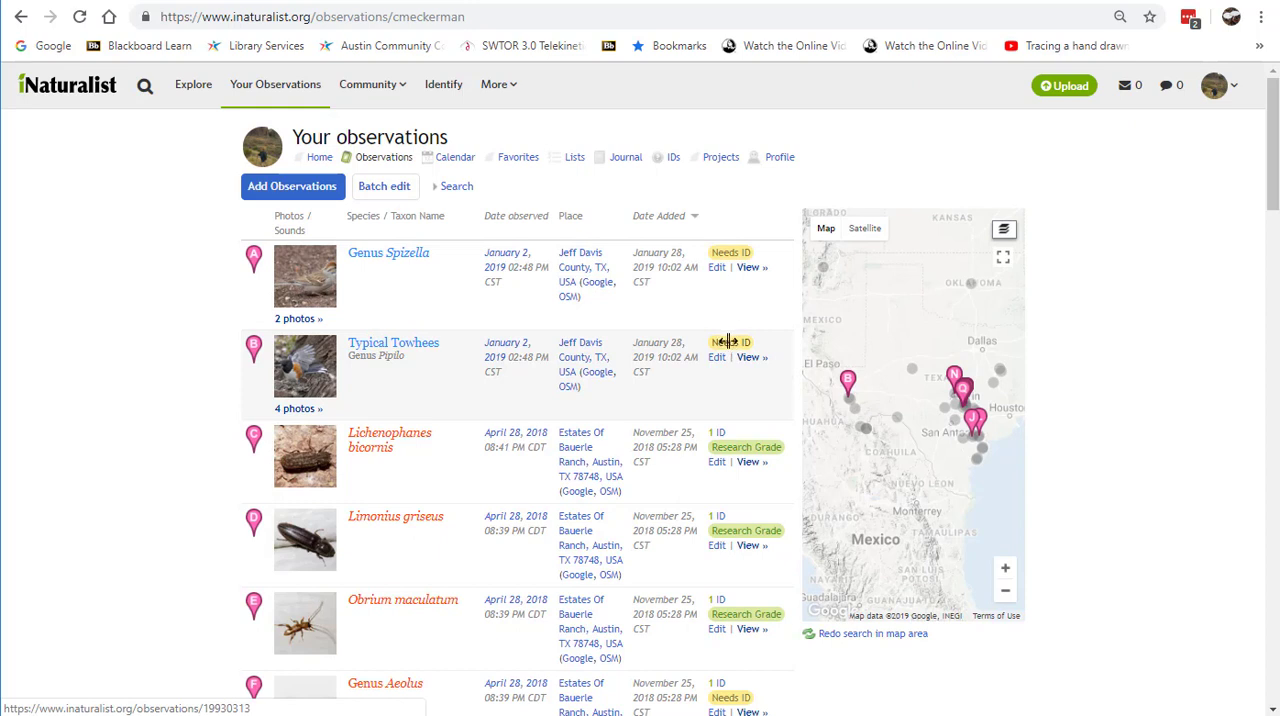
# Step: Open the submitted towhee observation and examine its description, activity, and the comment and identification suggestion forms
pyautogui.click(400, 342)
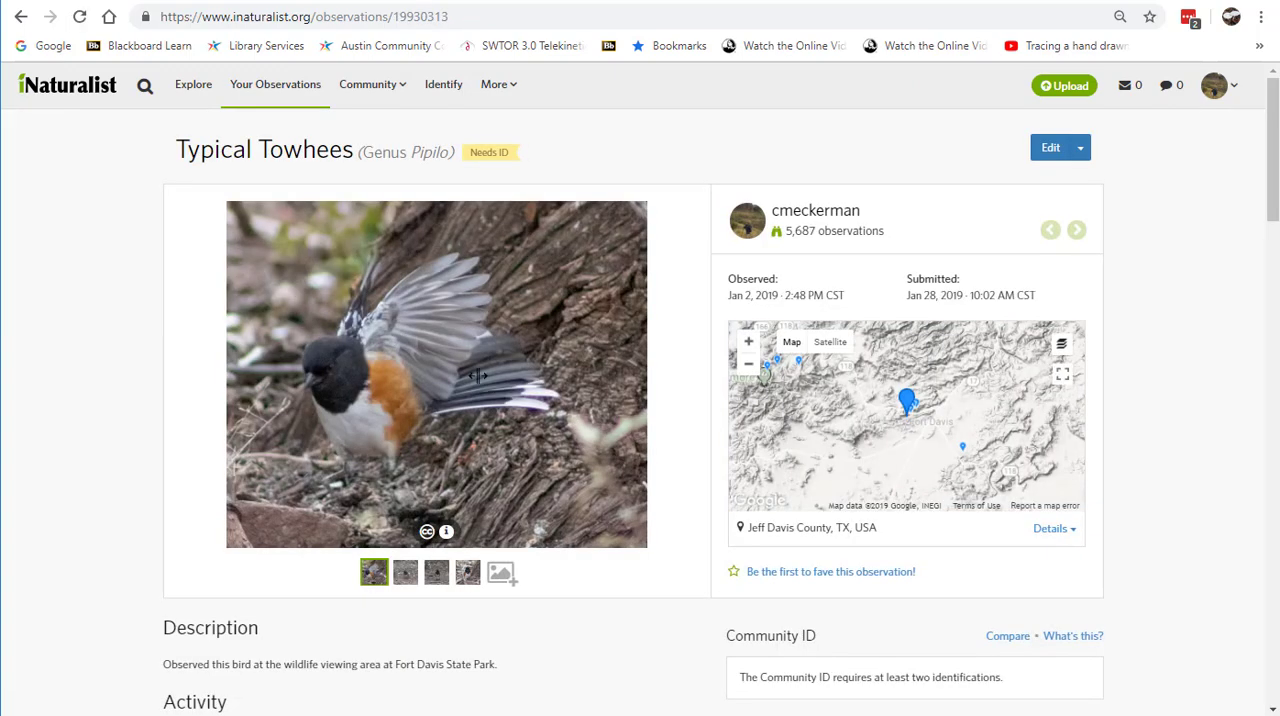
pyautogui.scroll(-1, 598, 595)
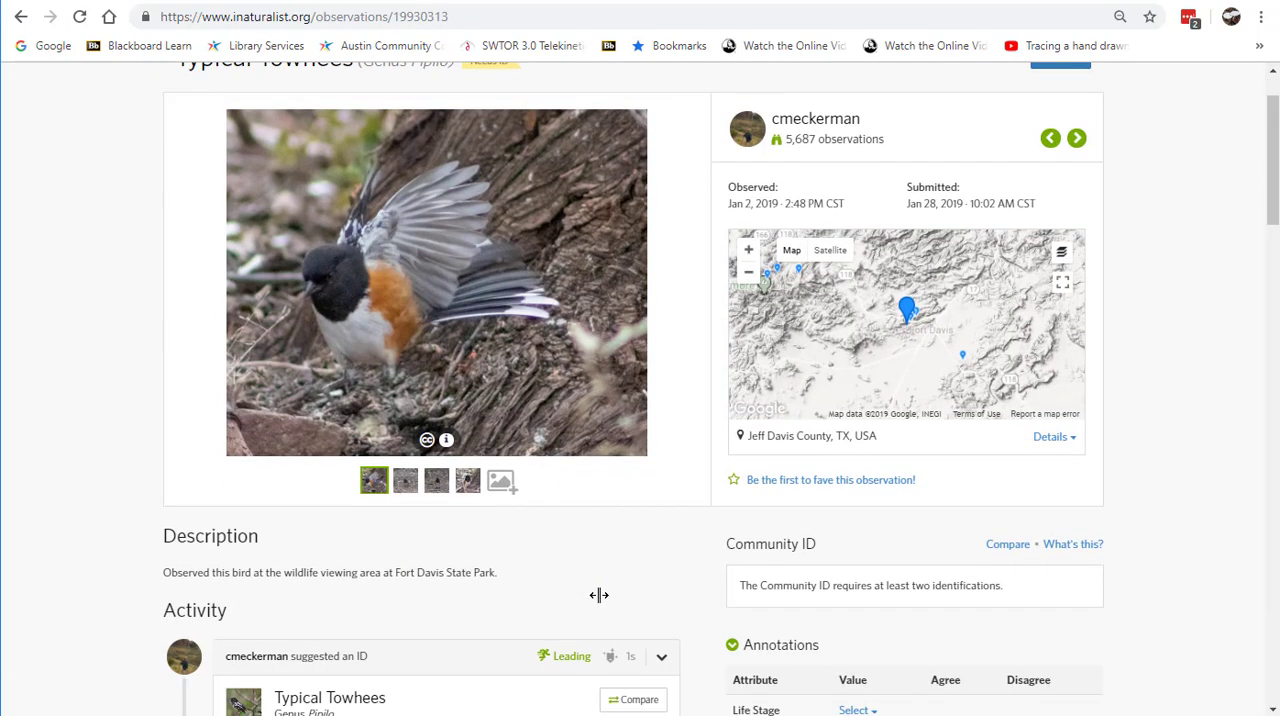
pyautogui.scroll(-2, 603, 568)
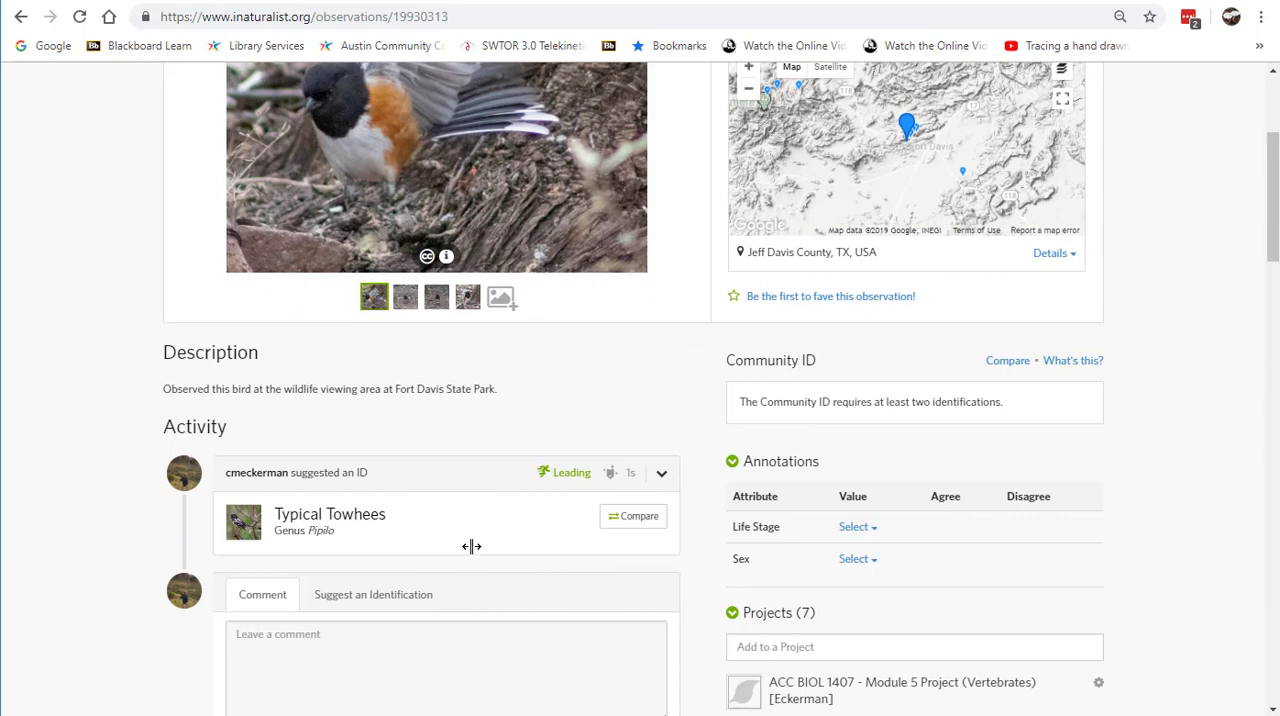
pyautogui.scroll(2, 471, 546)
pyautogui.scroll(-2, 506, 549)
pyautogui.scroll(-1, 440, 560)
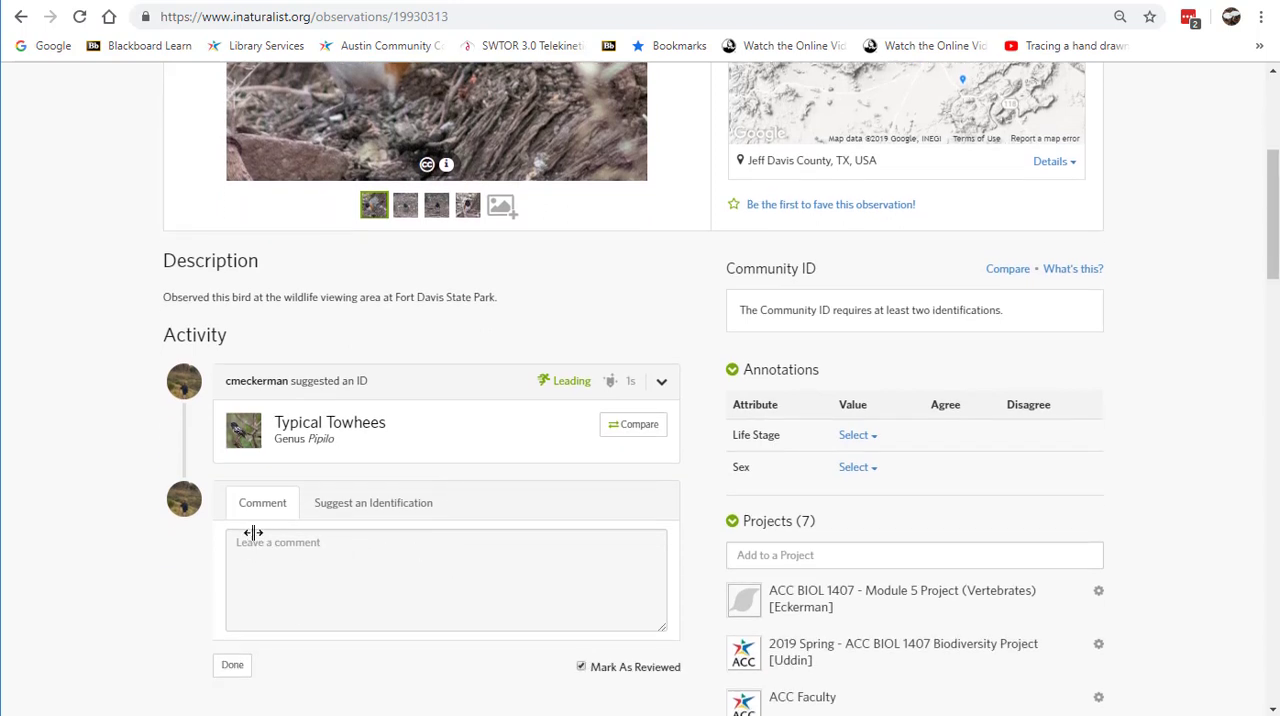
pyautogui.click(404, 498)
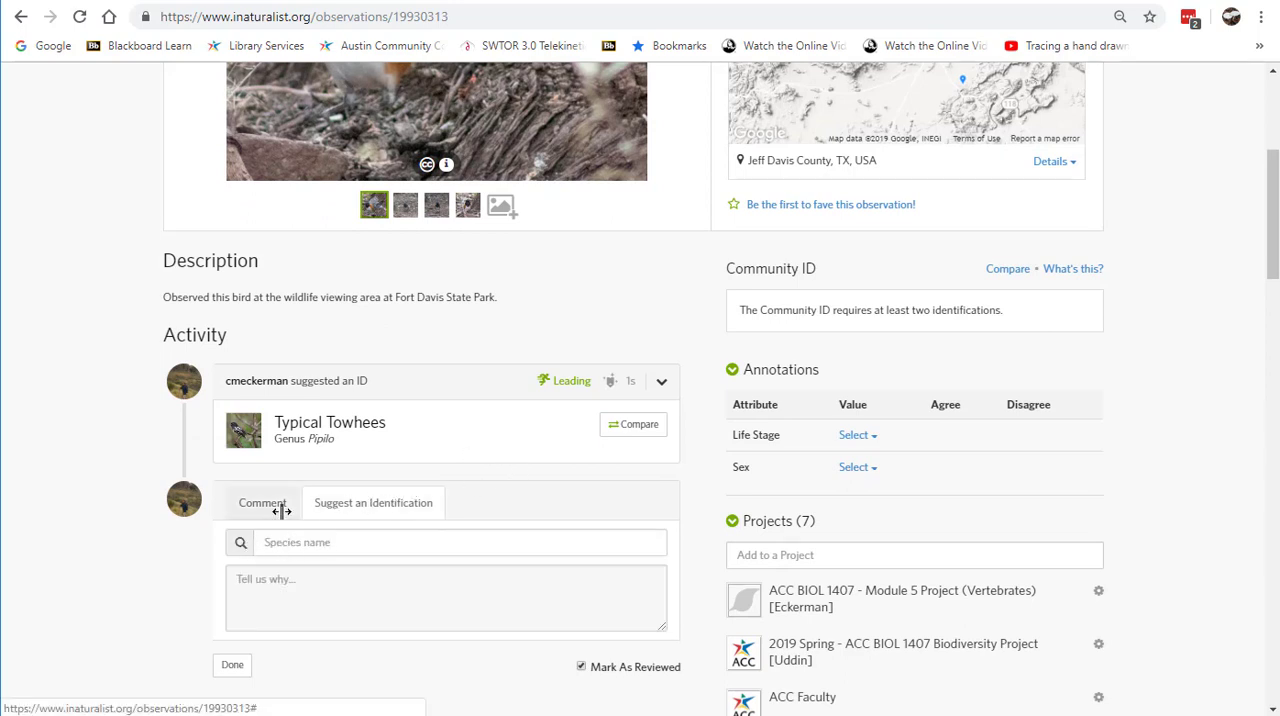
pyautogui.click(278, 510)
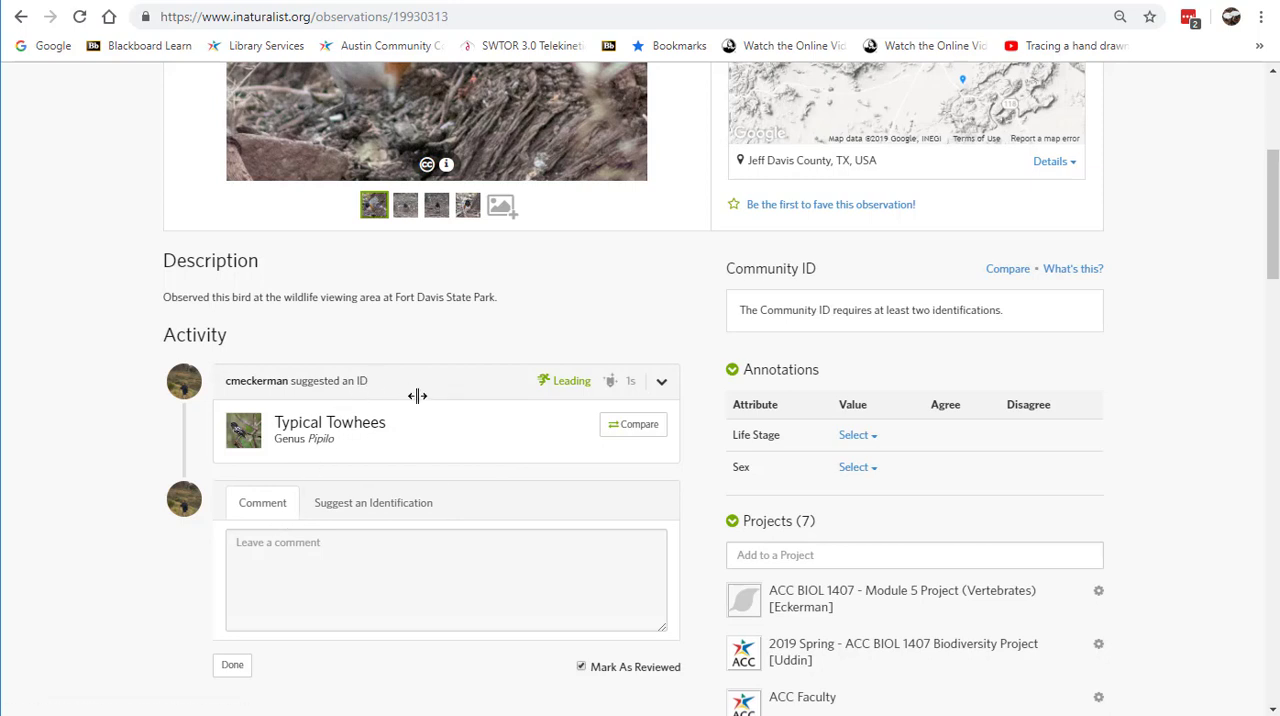
pyautogui.scroll(1, 446, 354)
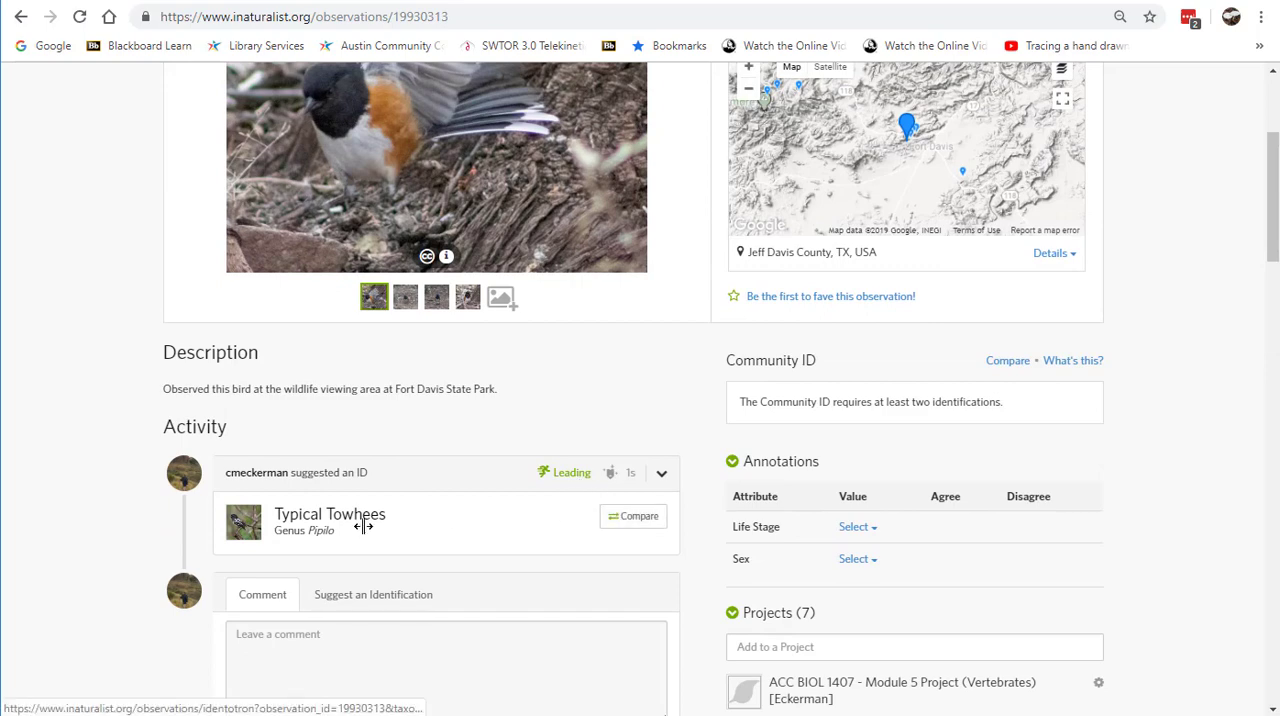
# Step: Compare the towhee photo with the suggested species for Jeff Davis County and select Spotted Towhee as the identification
pyautogui.click(645, 515)
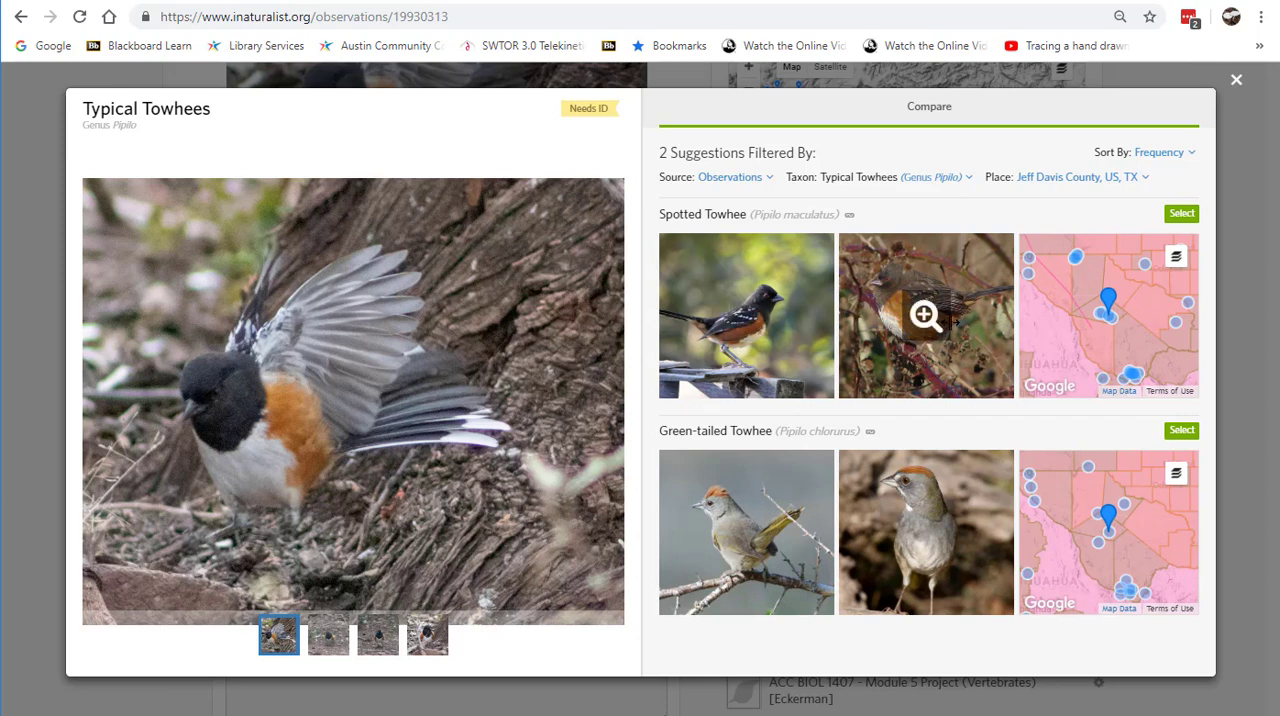
pyautogui.click(1183, 213)
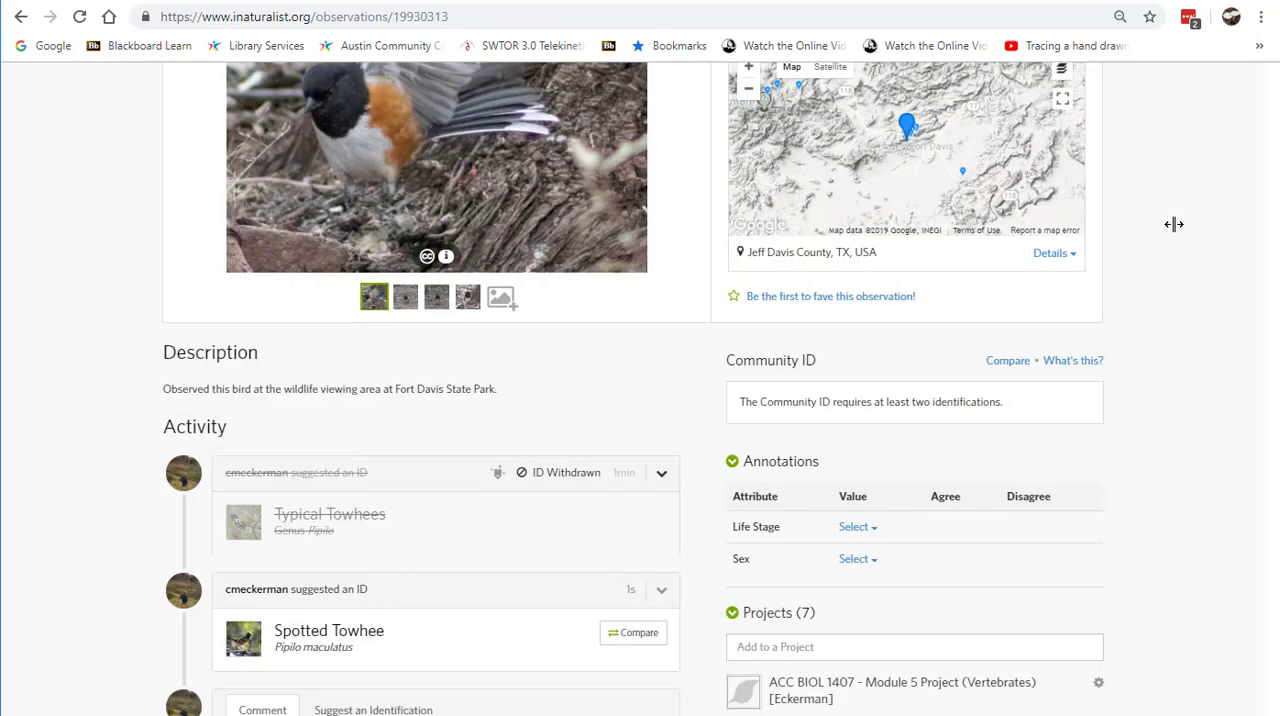
pyautogui.scroll(-2, 506, 460)
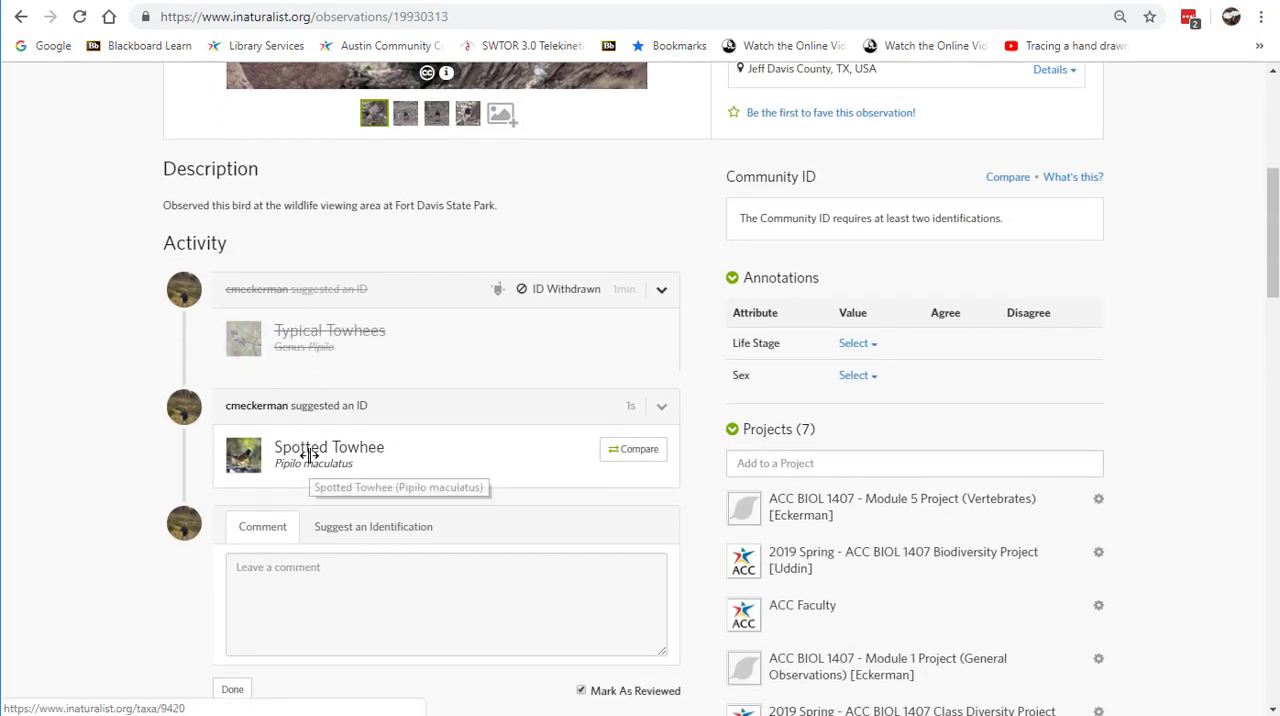
pyautogui.scroll(5, 522, 463)
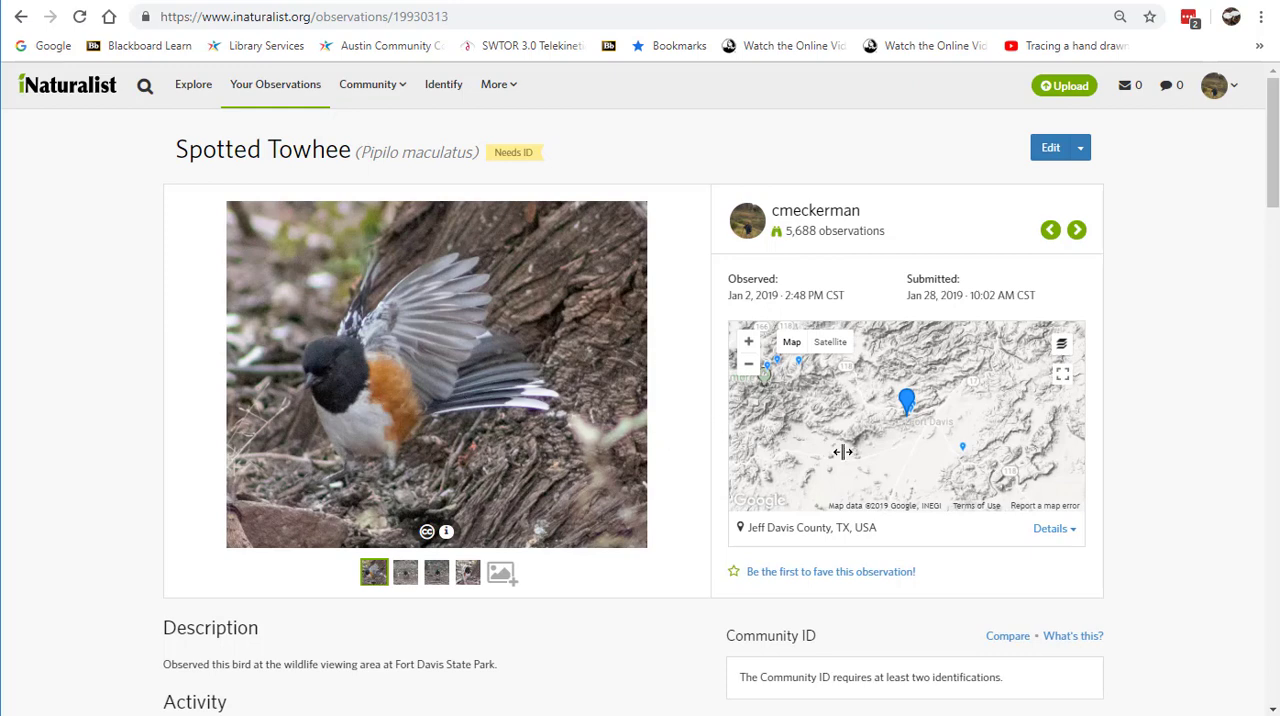
# Step: Open the towhee observation for editing, look through its editable fields, and cancel without saving
pyautogui.click(1058, 146)
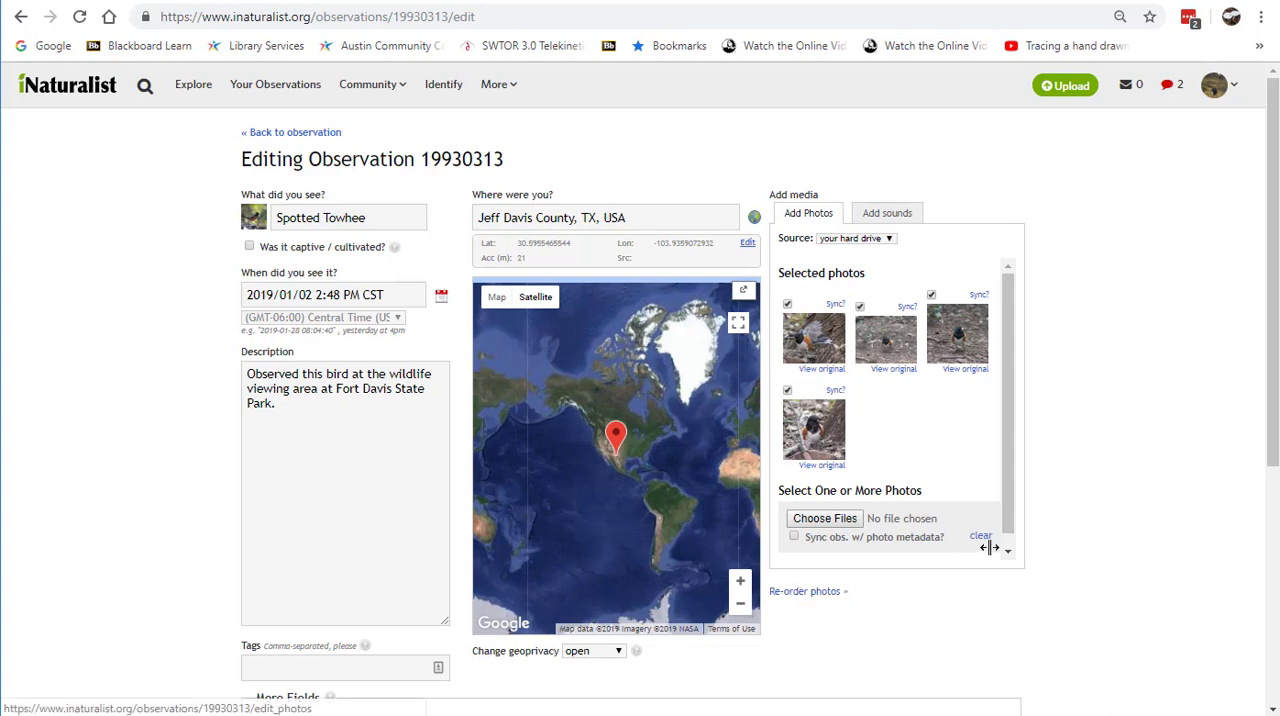
pyautogui.scroll(-2, 1148, 508)
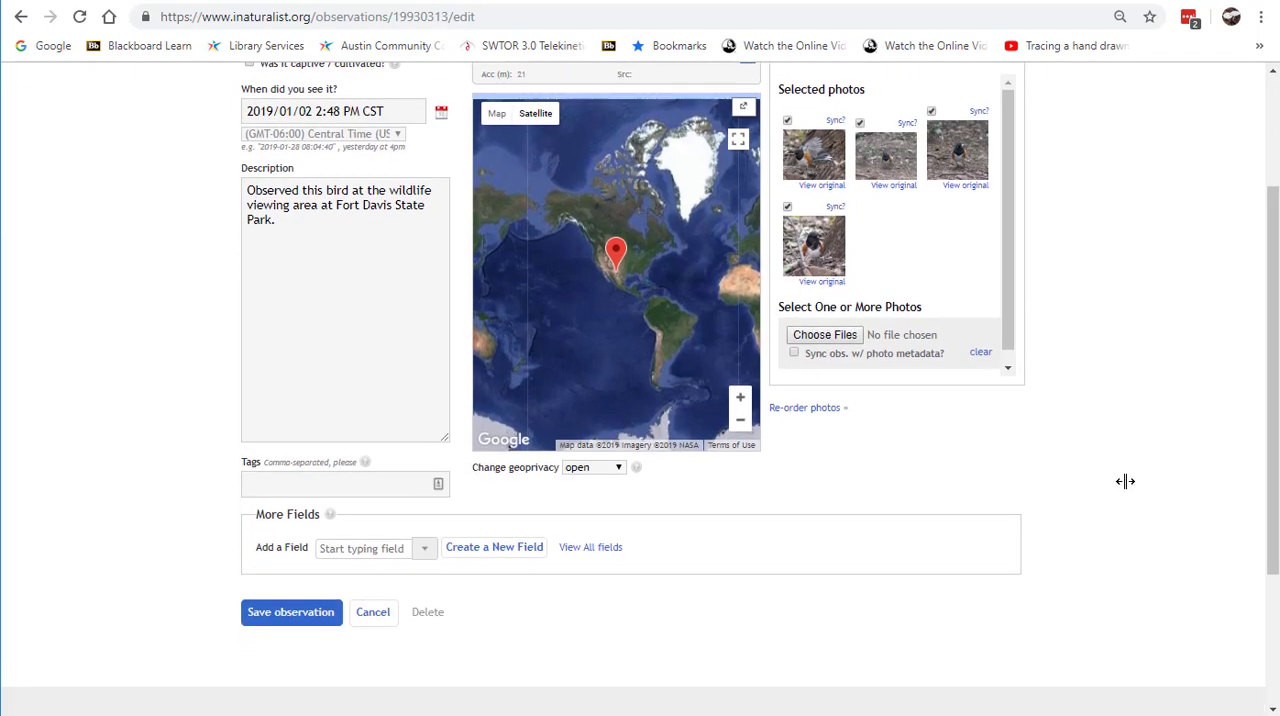
pyautogui.scroll(1, 1125, 481)
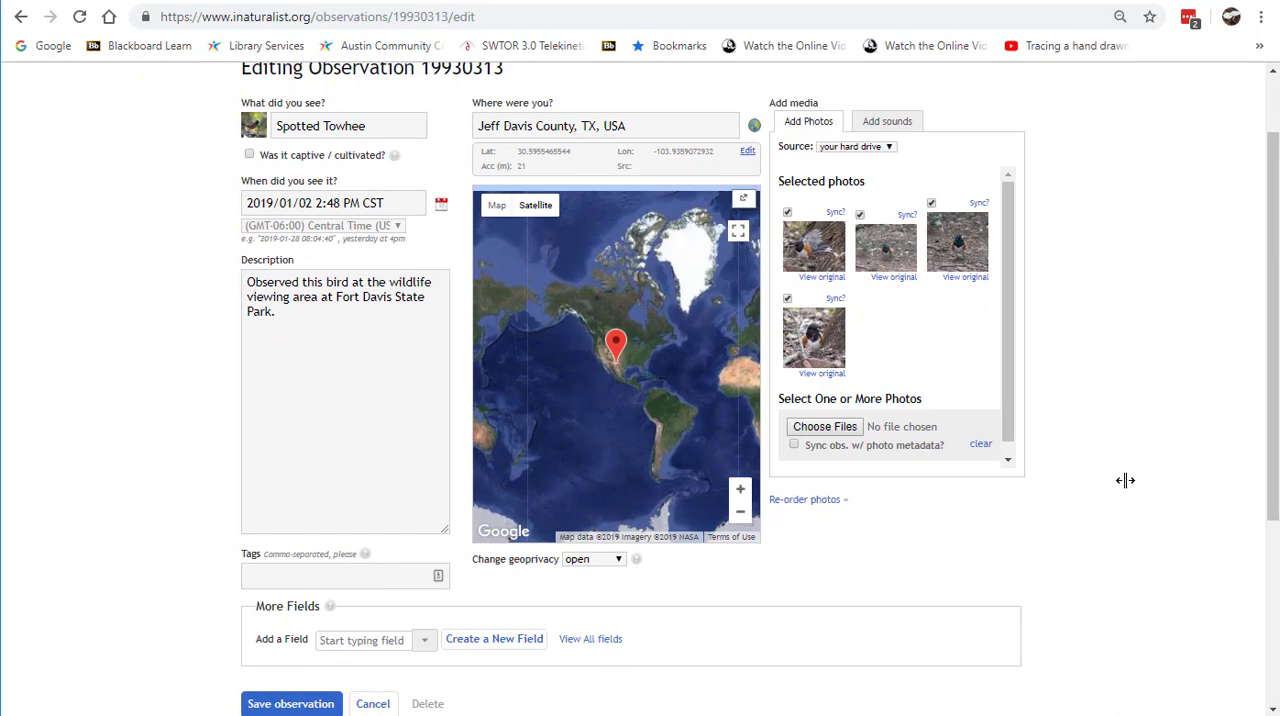
pyautogui.scroll(1, 1124, 479)
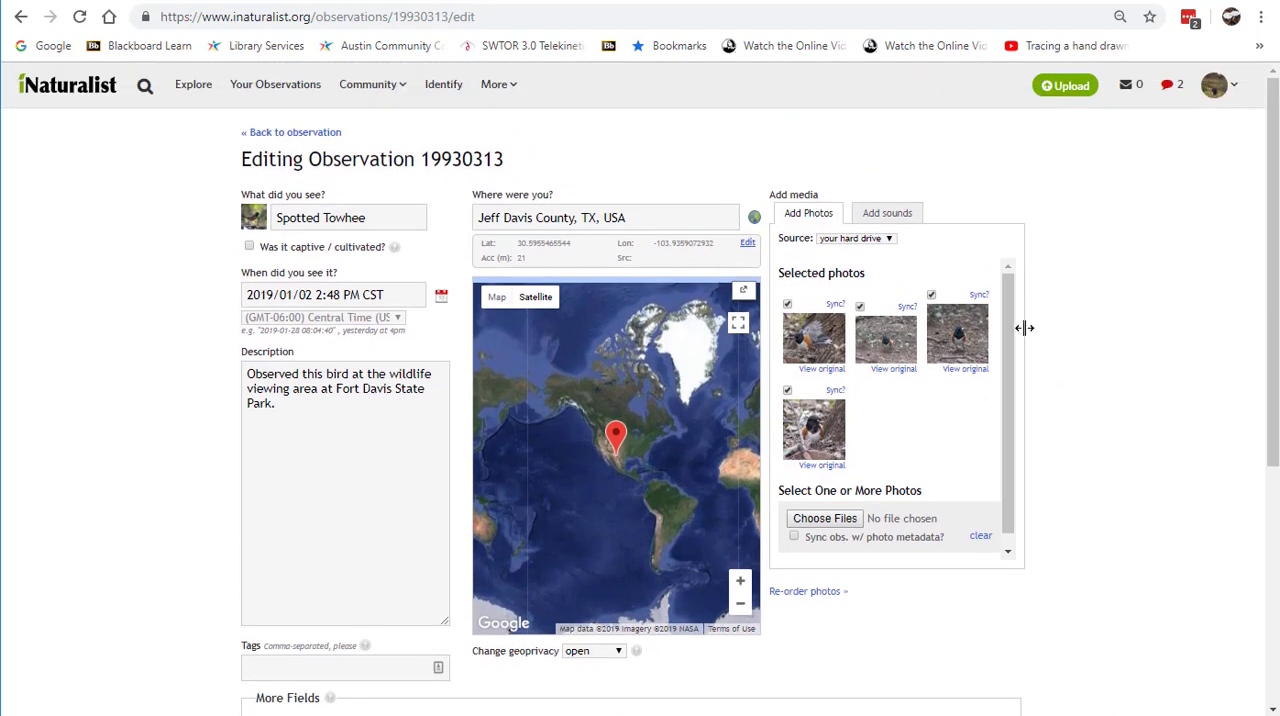
pyautogui.scroll(-1, 1104, 413)
pyautogui.scroll(-1, 1104, 413)
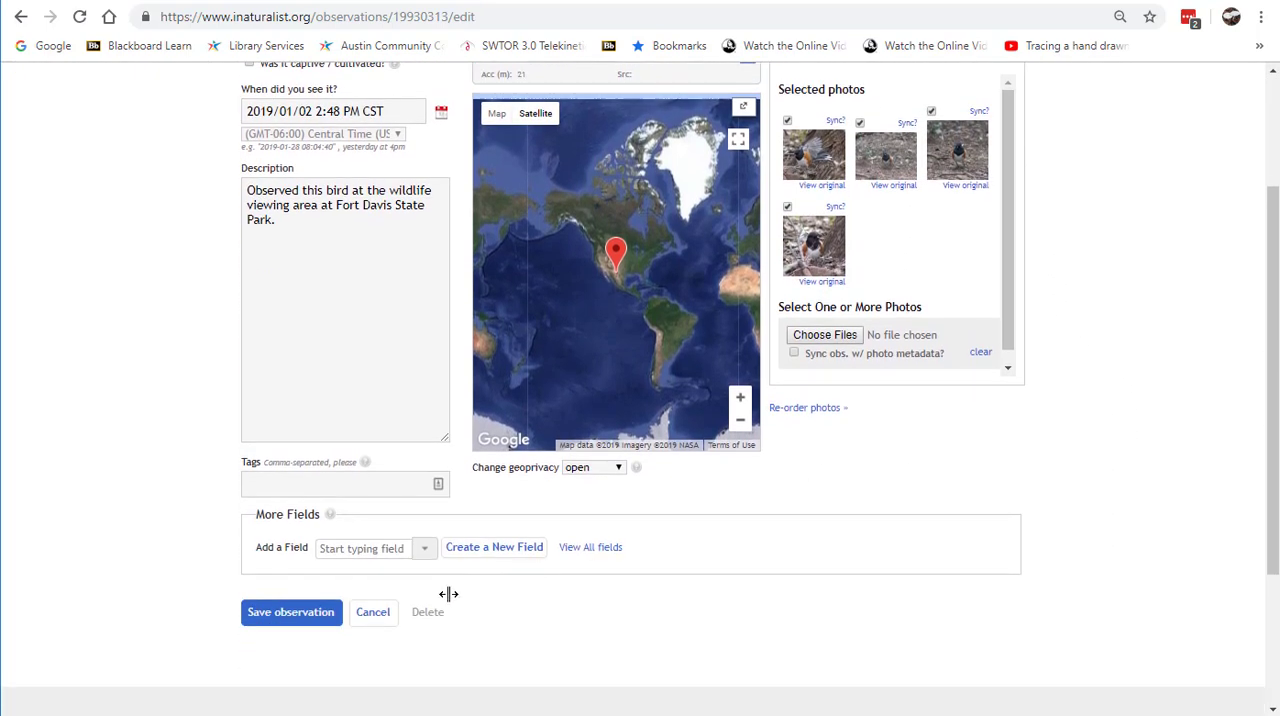
pyautogui.click(374, 611)
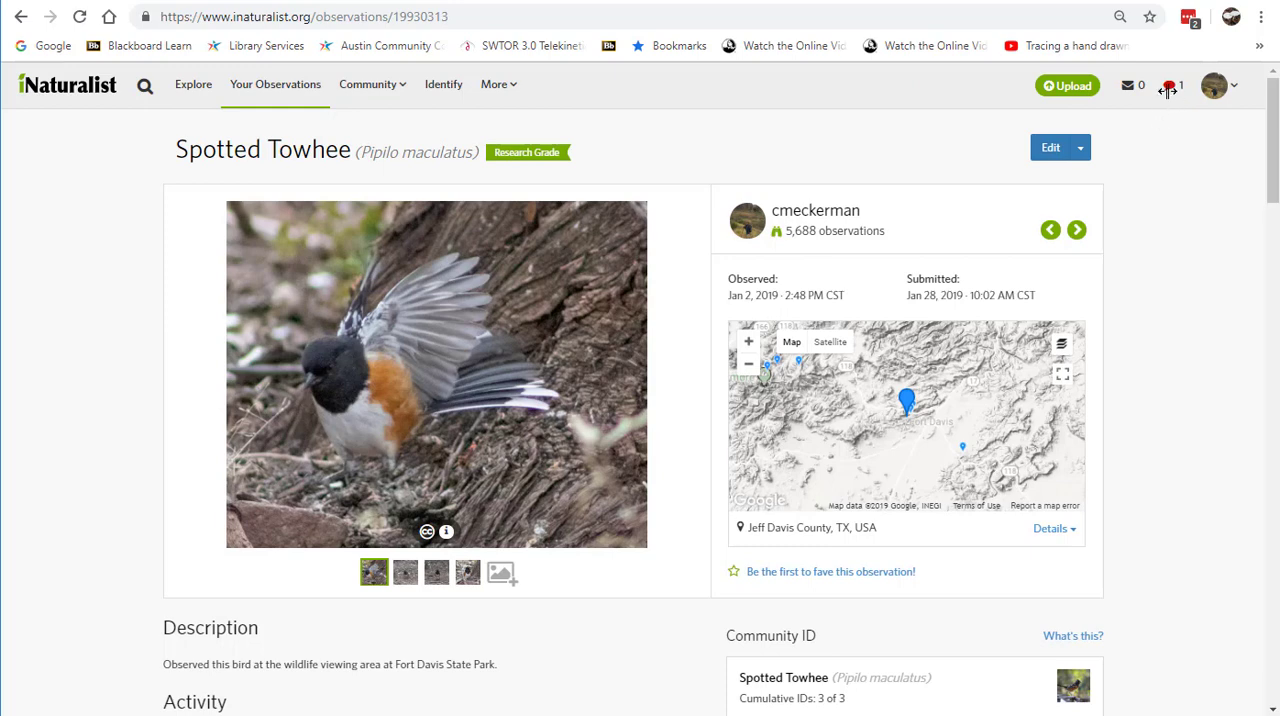
# Step: Open the sparrow observation from the new identification notification and check the Chipping Sparrow suggestion against the photo
pyautogui.click(1168, 88)
pyautogui.moveTo(923, 128)
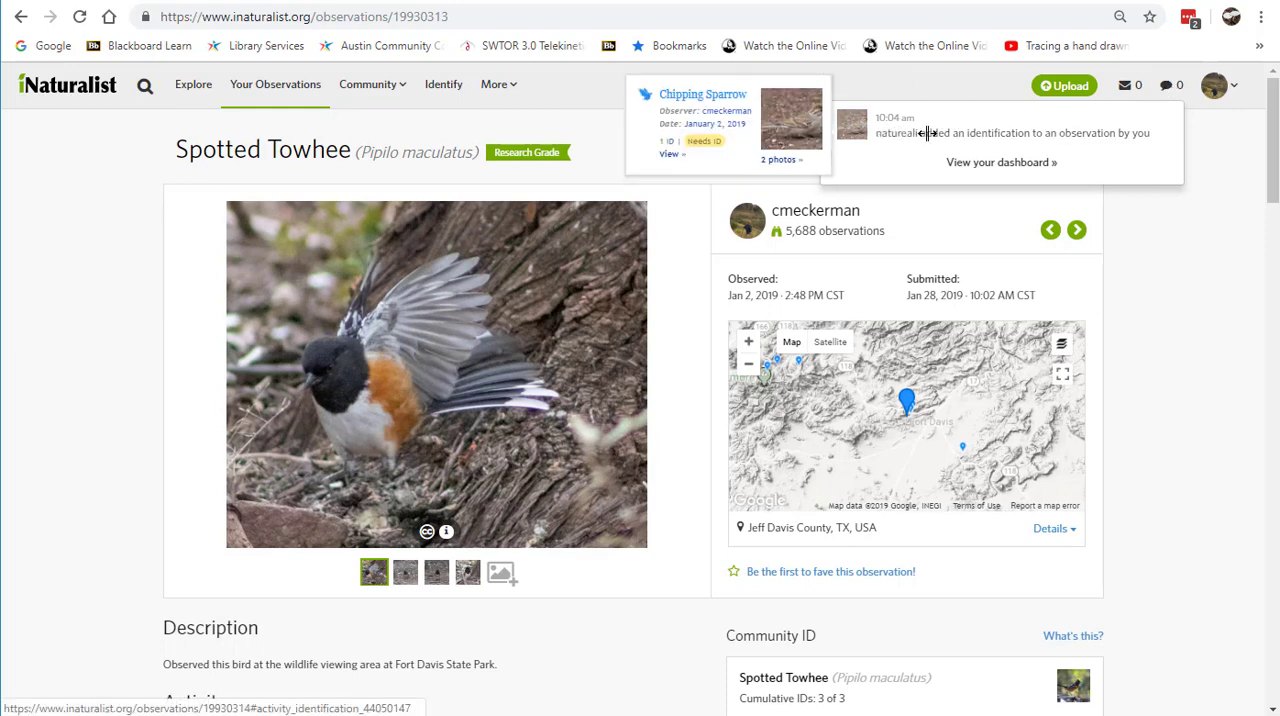
pyautogui.click(927, 133)
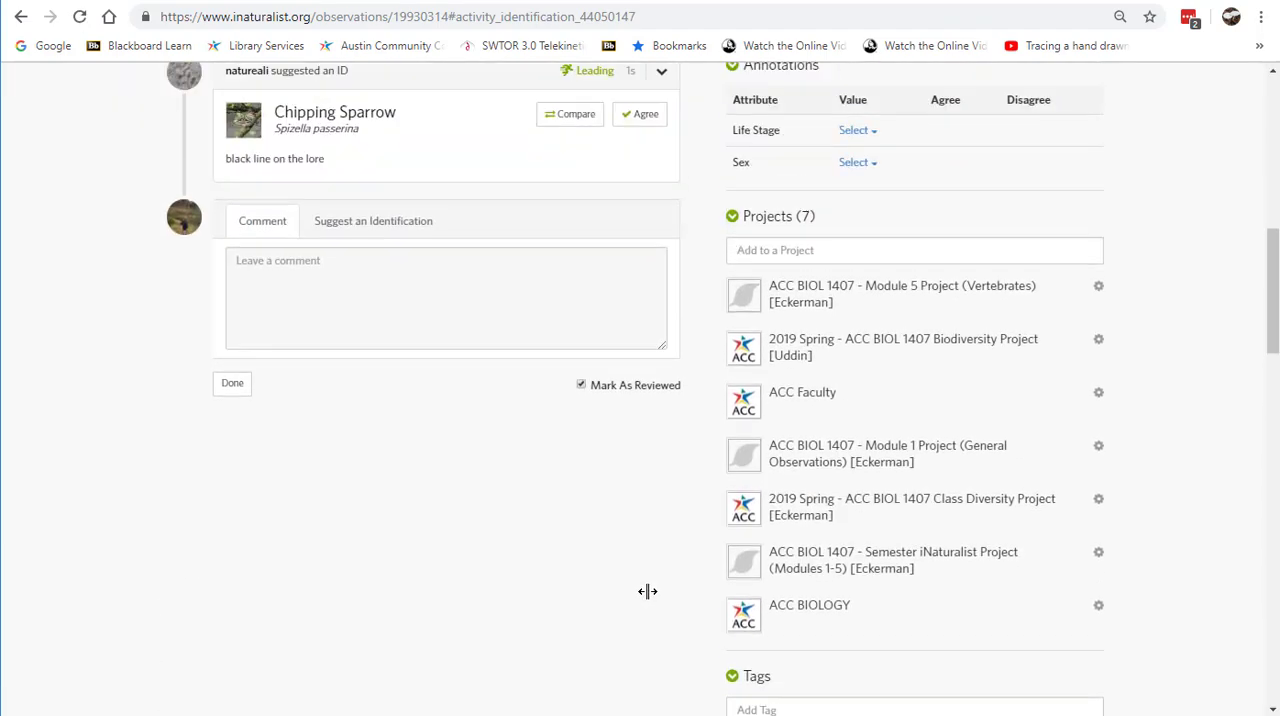
pyautogui.scroll(6, 648, 591)
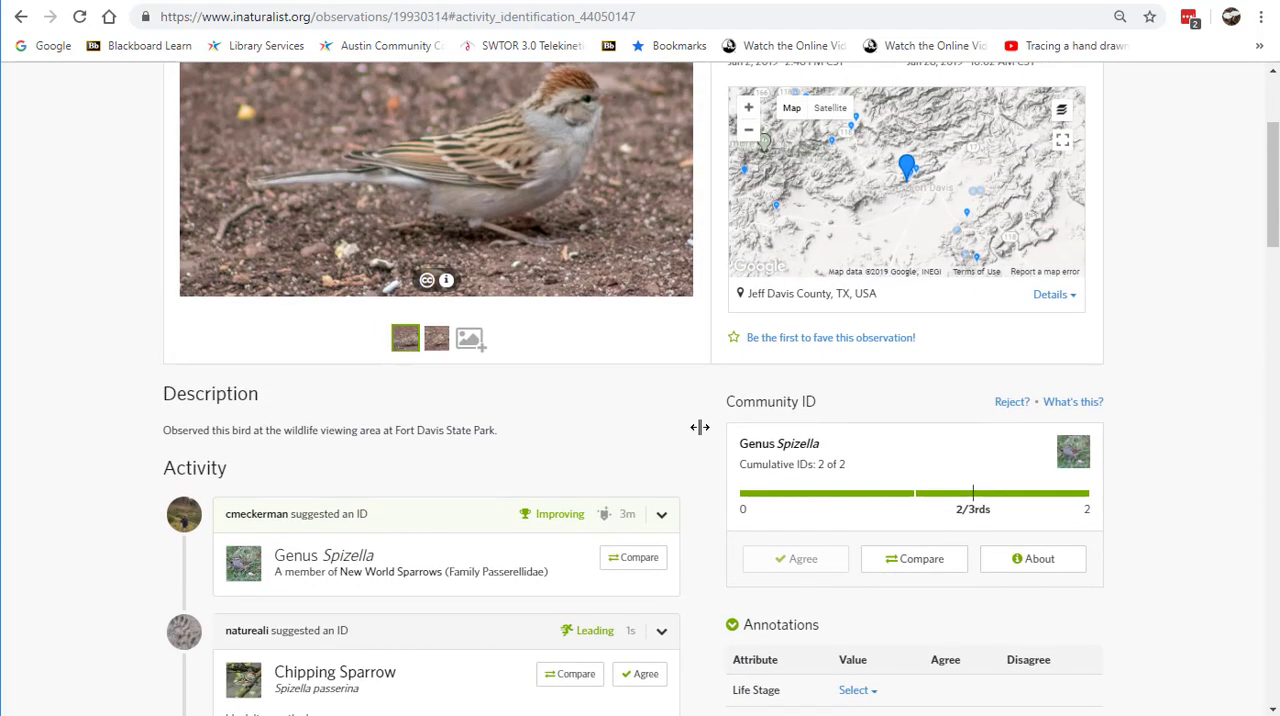
pyautogui.scroll(1, 640, 427)
pyautogui.scroll(-1, 565, 455)
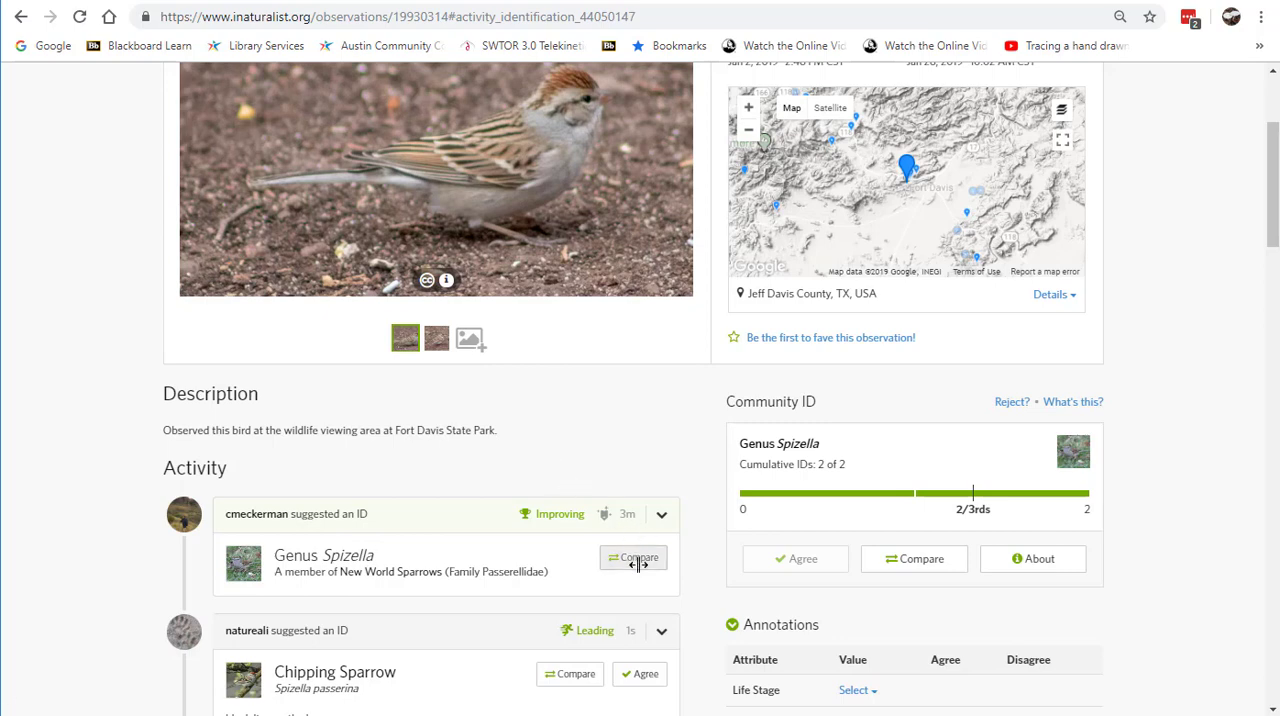
pyautogui.scroll(-1, 620, 510)
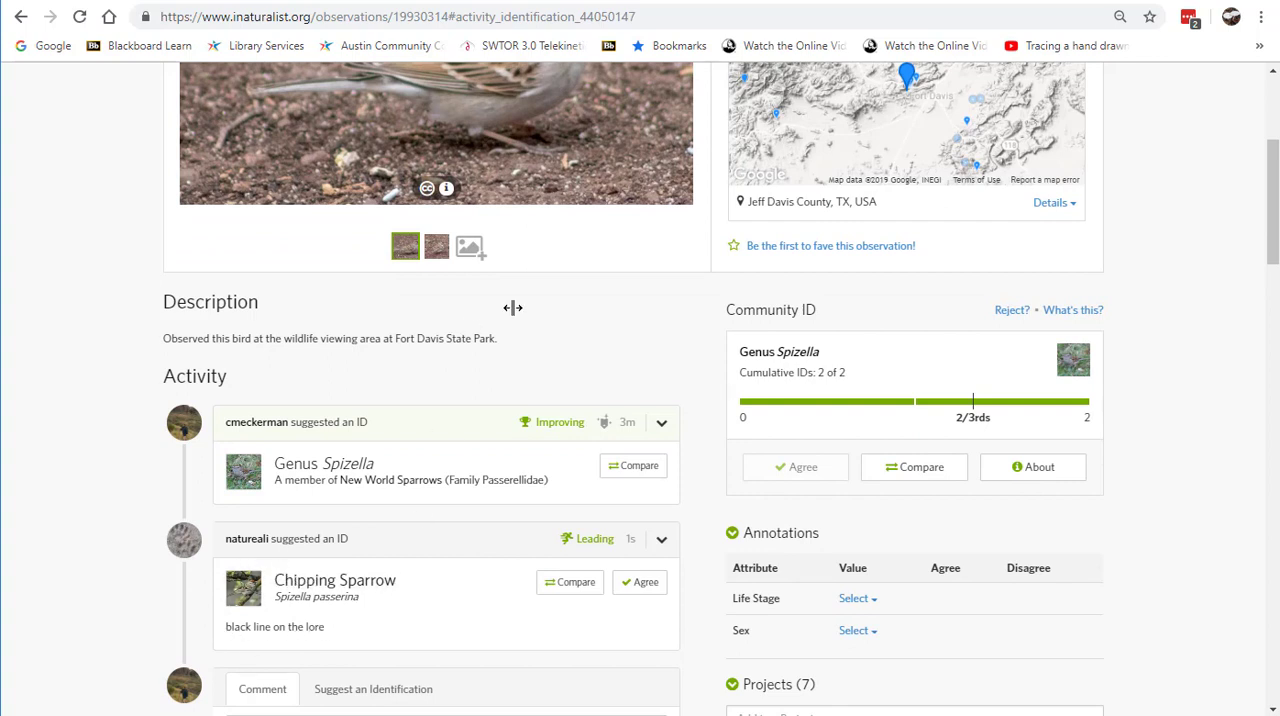
pyautogui.scroll(2, 511, 309)
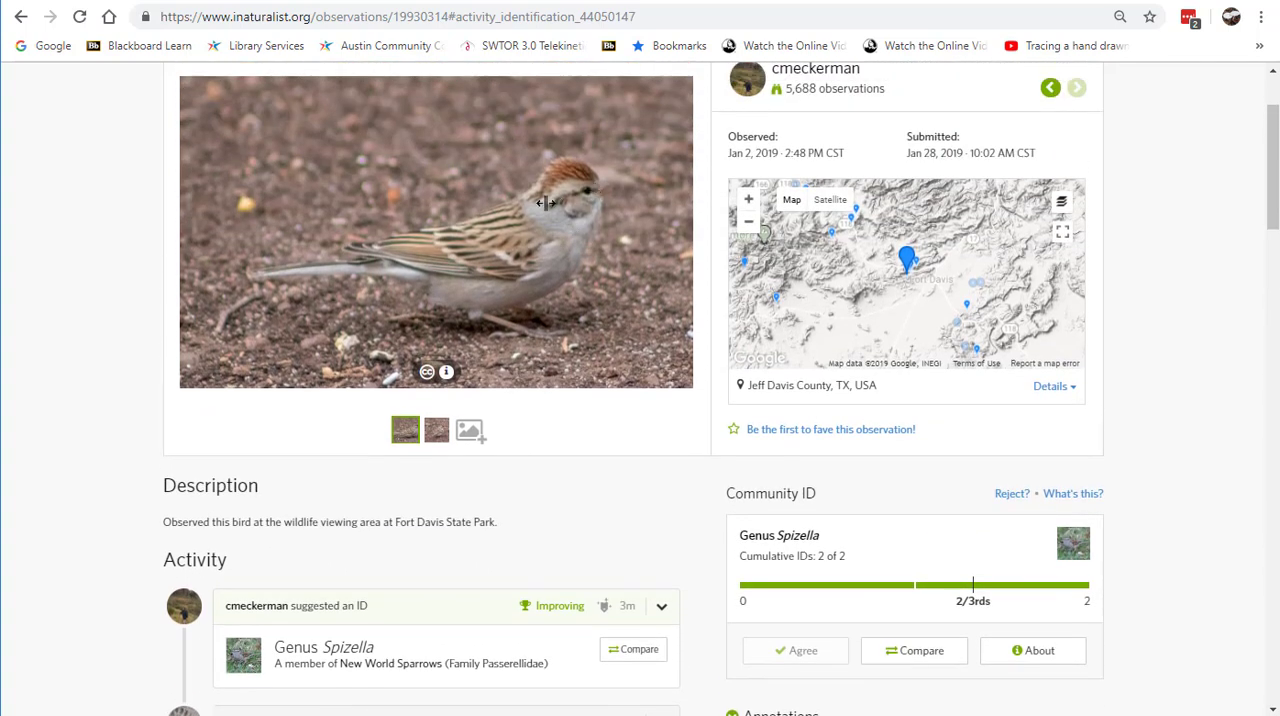
pyautogui.scroll(-1, 586, 512)
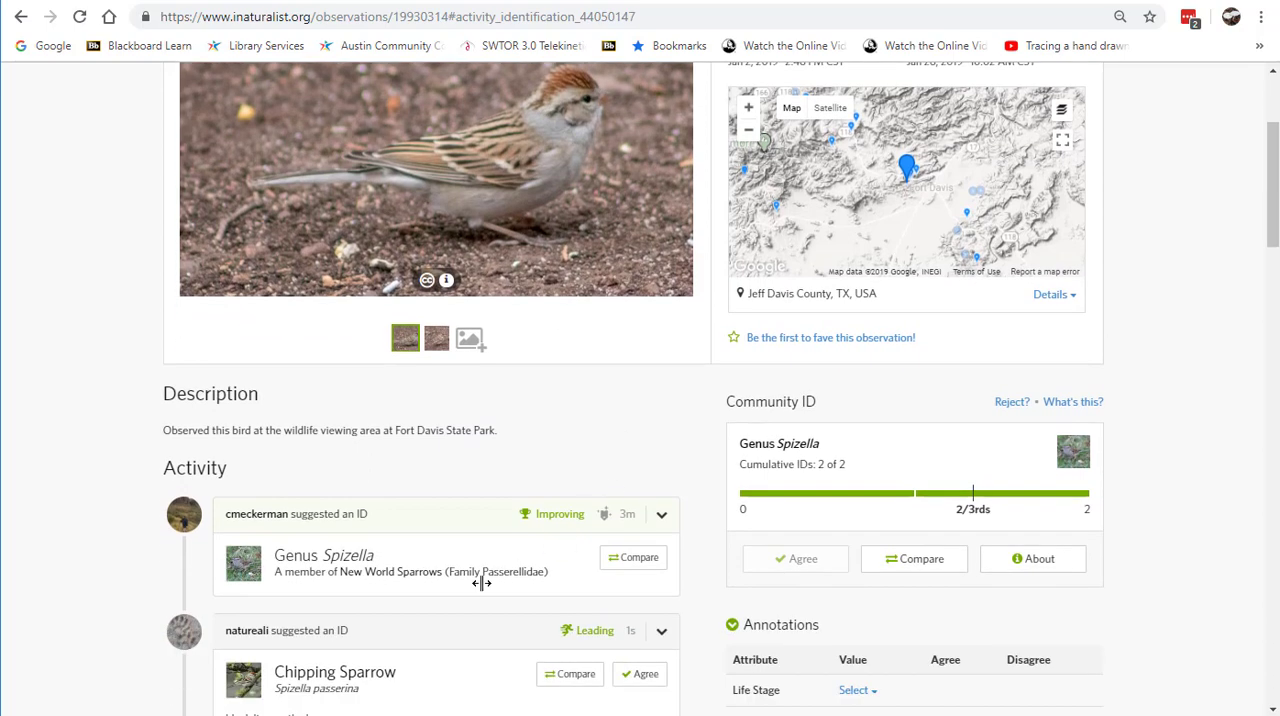
# Step: Agree with the Chipping Sparrow identification on the sparrow observation and check the observation's status
pyautogui.scroll(-1, 454, 608)
pyautogui.click(638, 582)
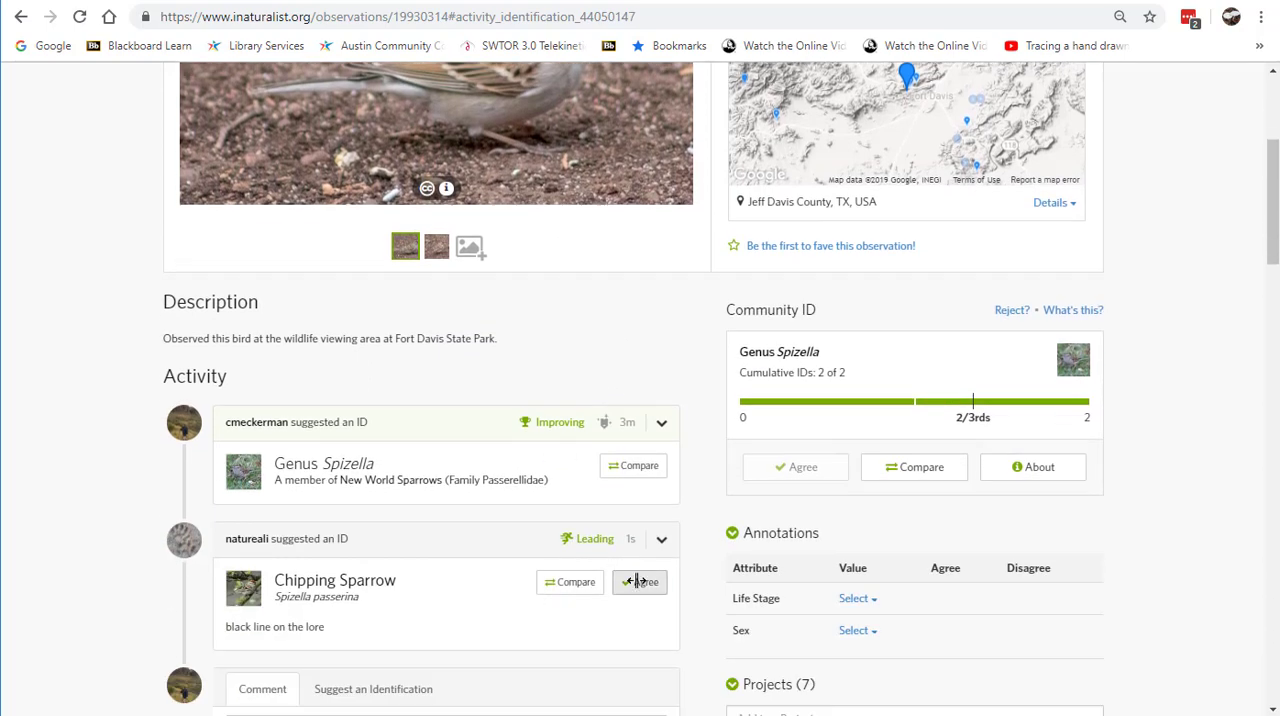
pyautogui.scroll(-1, 525, 619)
pyautogui.scroll(-2, 525, 619)
pyautogui.scroll(5, 586, 543)
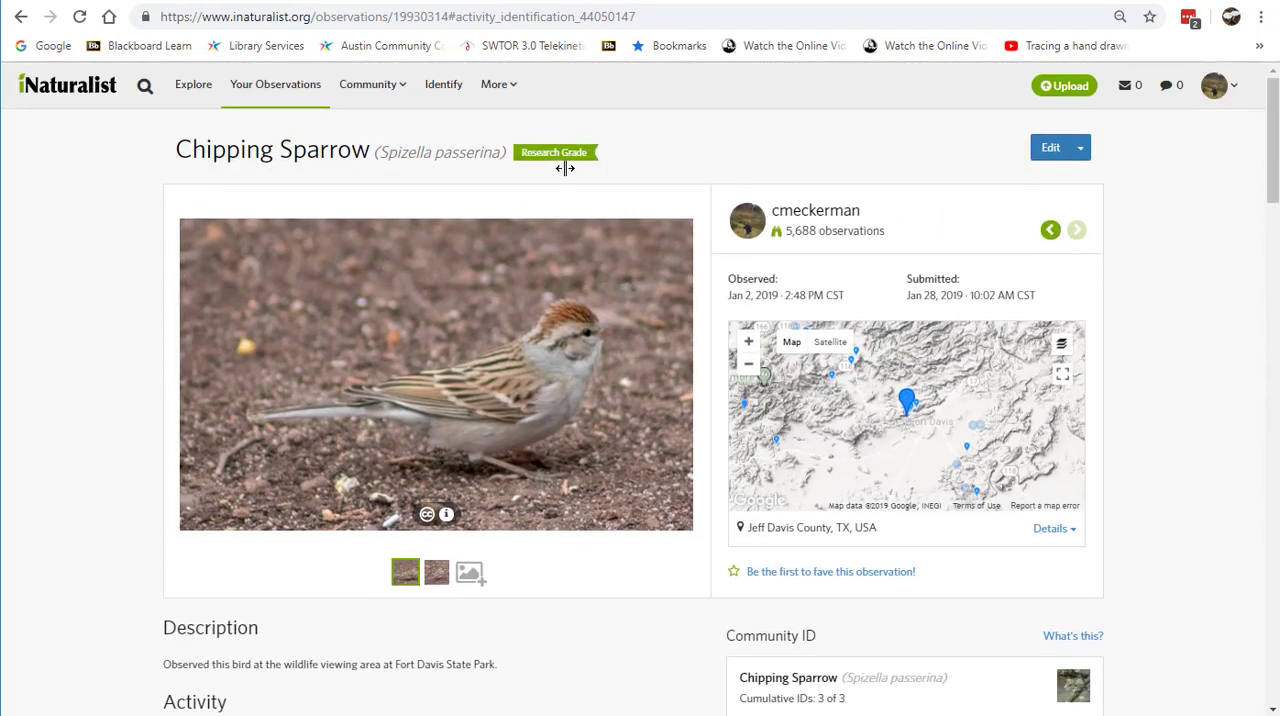
# Step: Open the comparison for the Chipping Sparrow identification and check the photo against the suggested Spizella species for Jeff Davis County
pyautogui.scroll(-2, 663, 563)
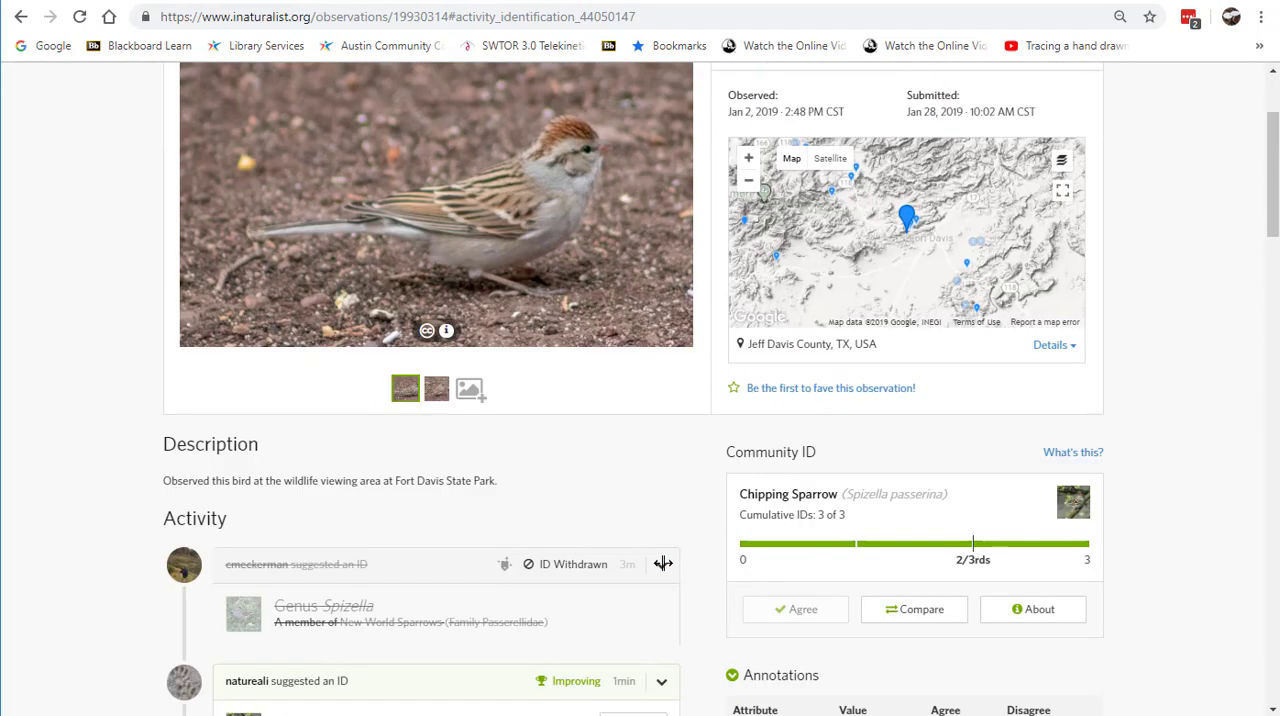
pyautogui.scroll(-2, 669, 546)
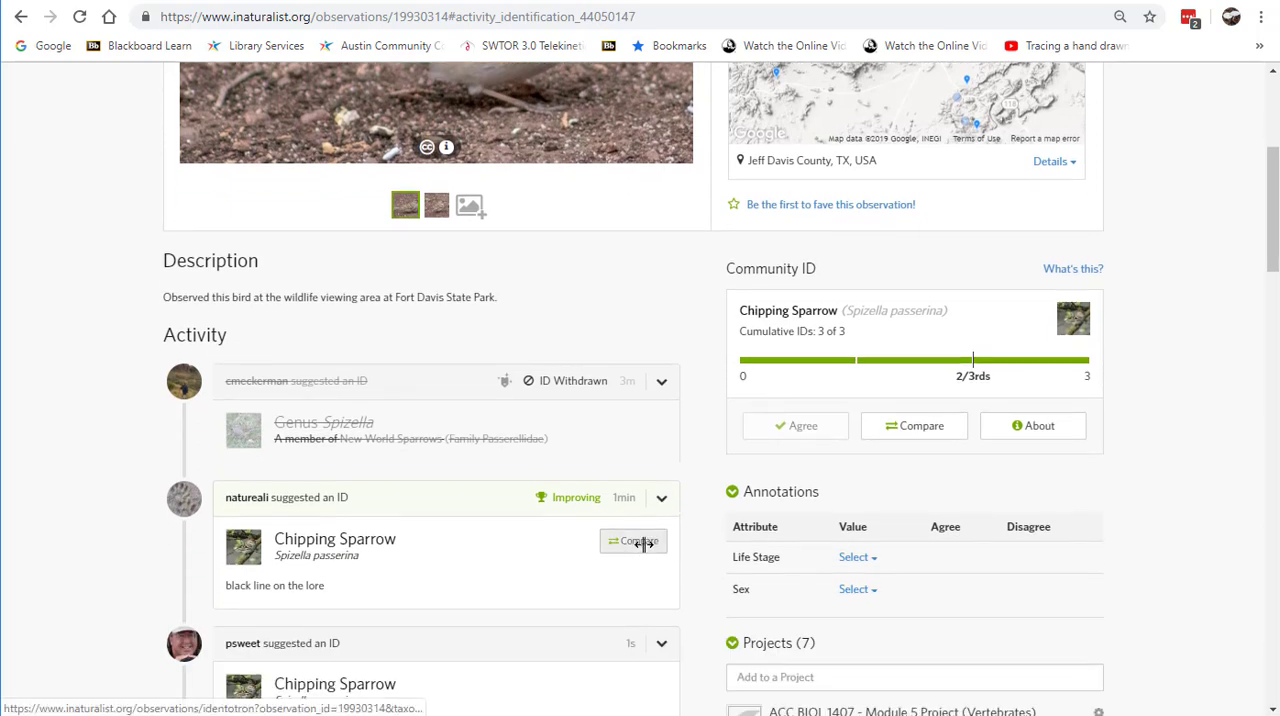
pyautogui.click(640, 541)
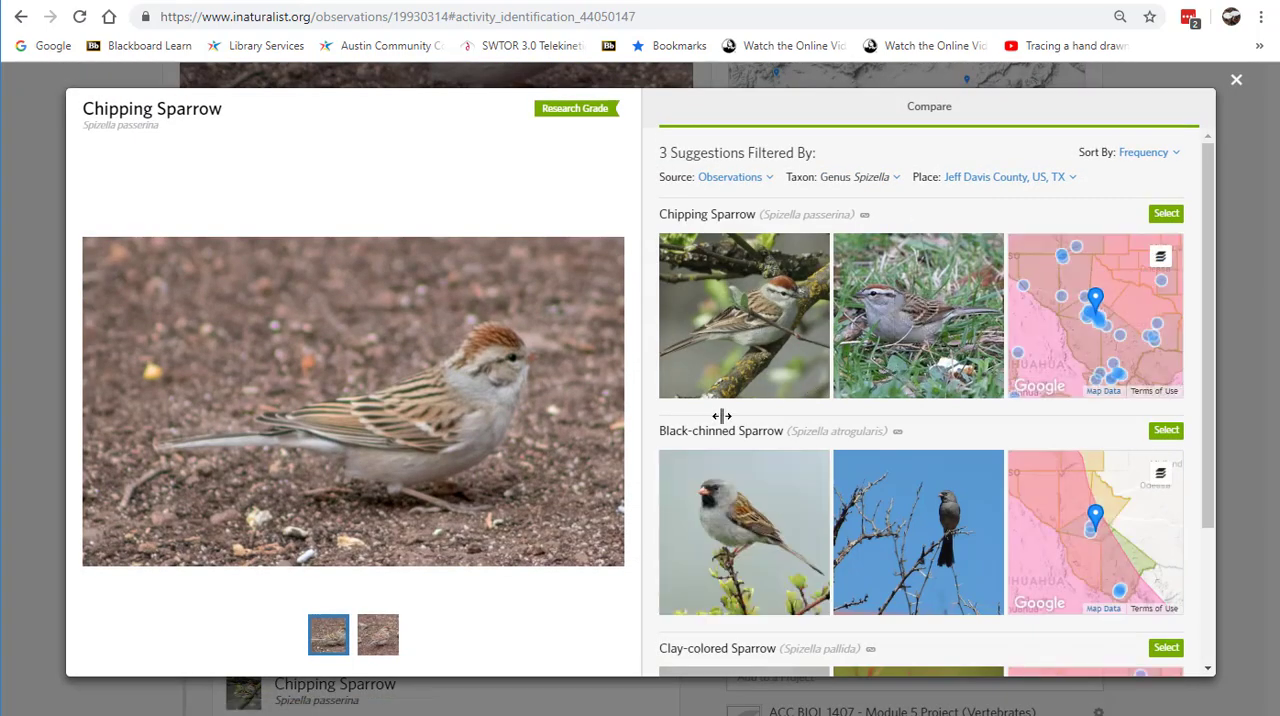
pyautogui.scroll(-2, 825, 353)
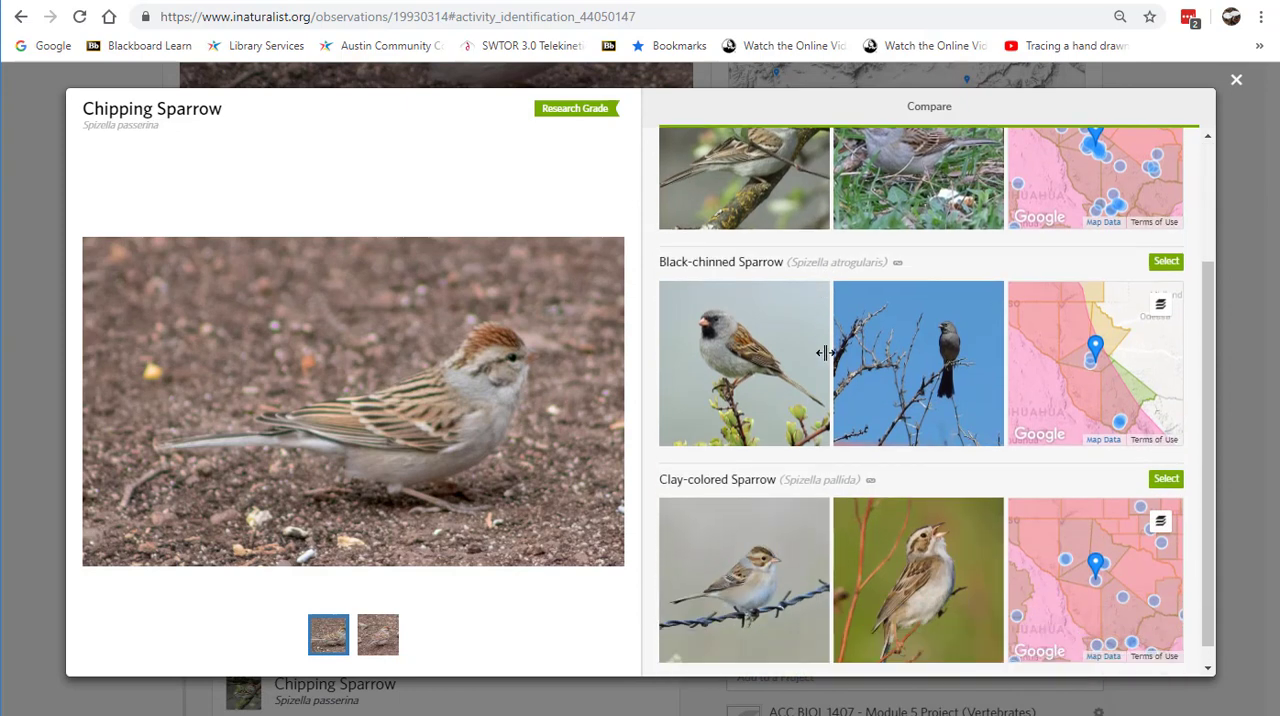
pyautogui.scroll(3, 825, 413)
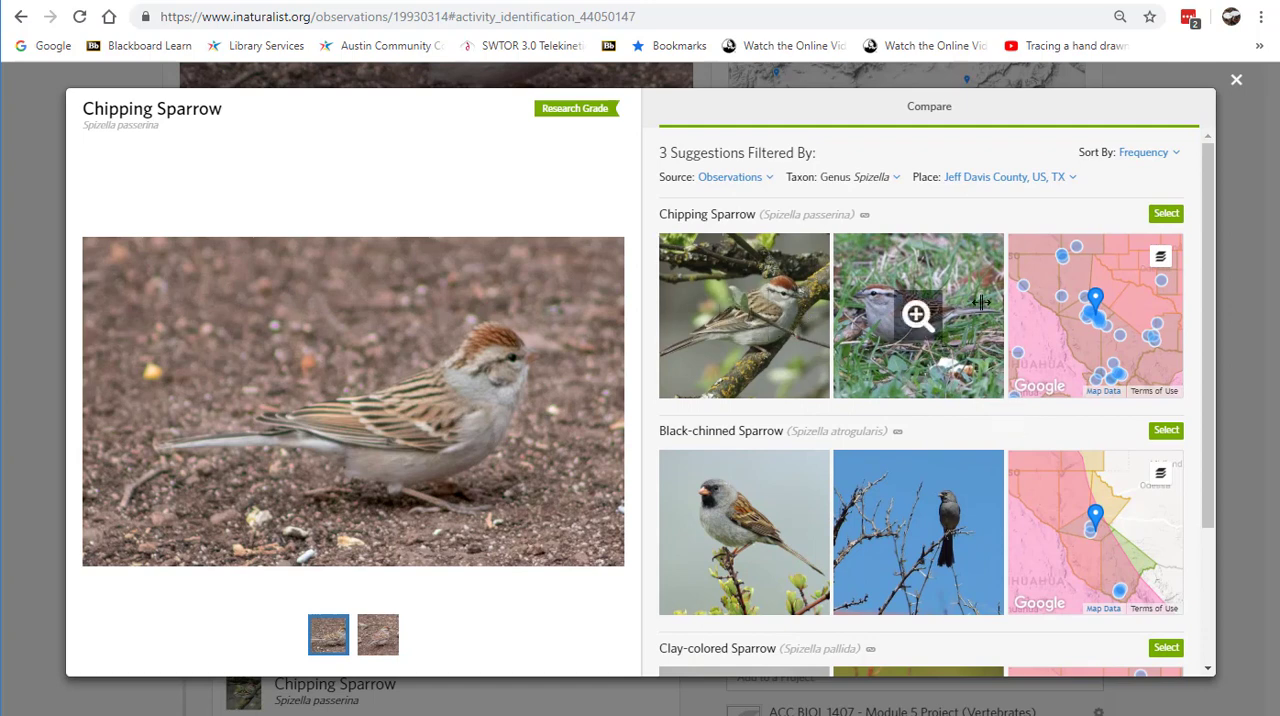
# Step: Widen the comparison's place filter to Texas, US and look through the suggested Spizella species
pyautogui.click(988, 174)
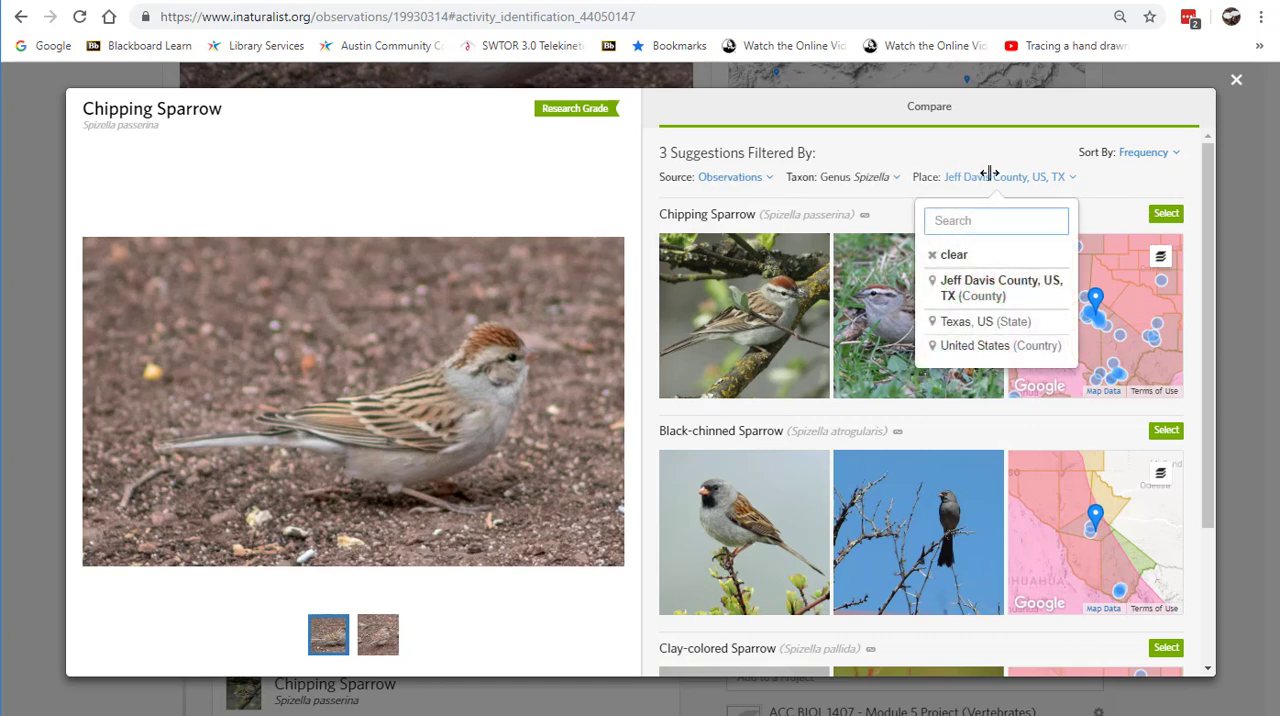
pyautogui.click(956, 321)
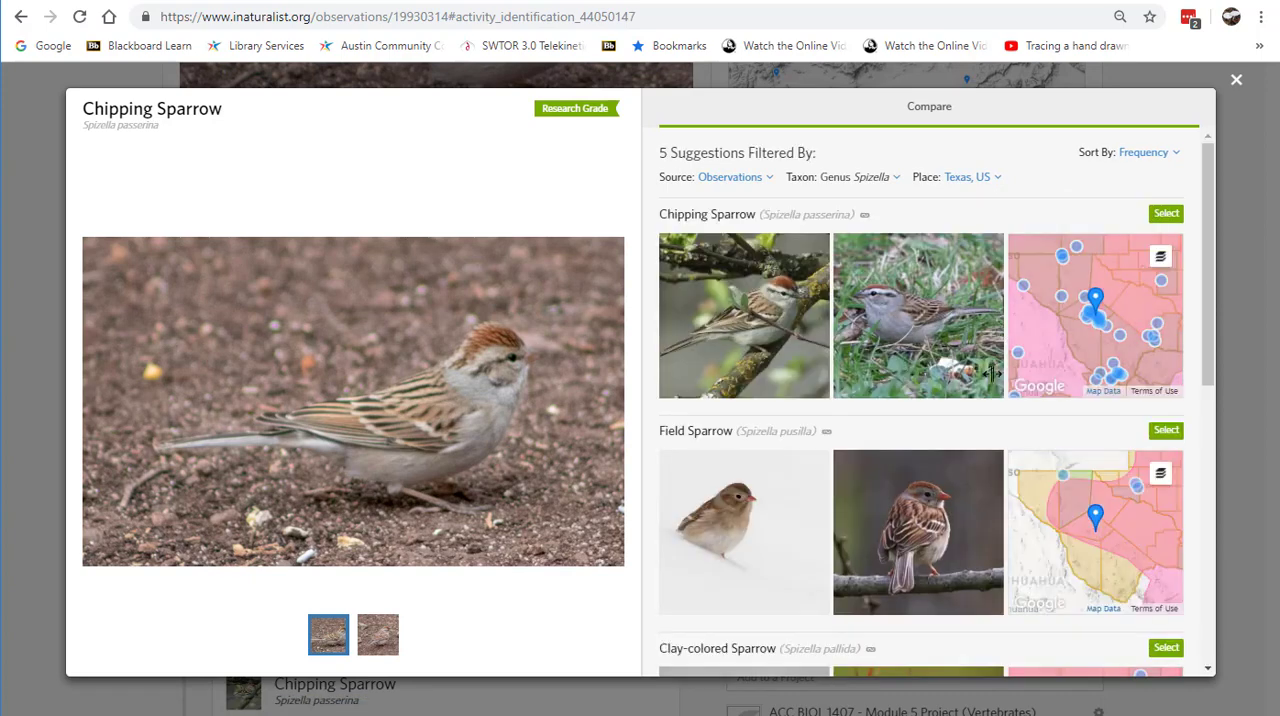
pyautogui.scroll(-6, 993, 373)
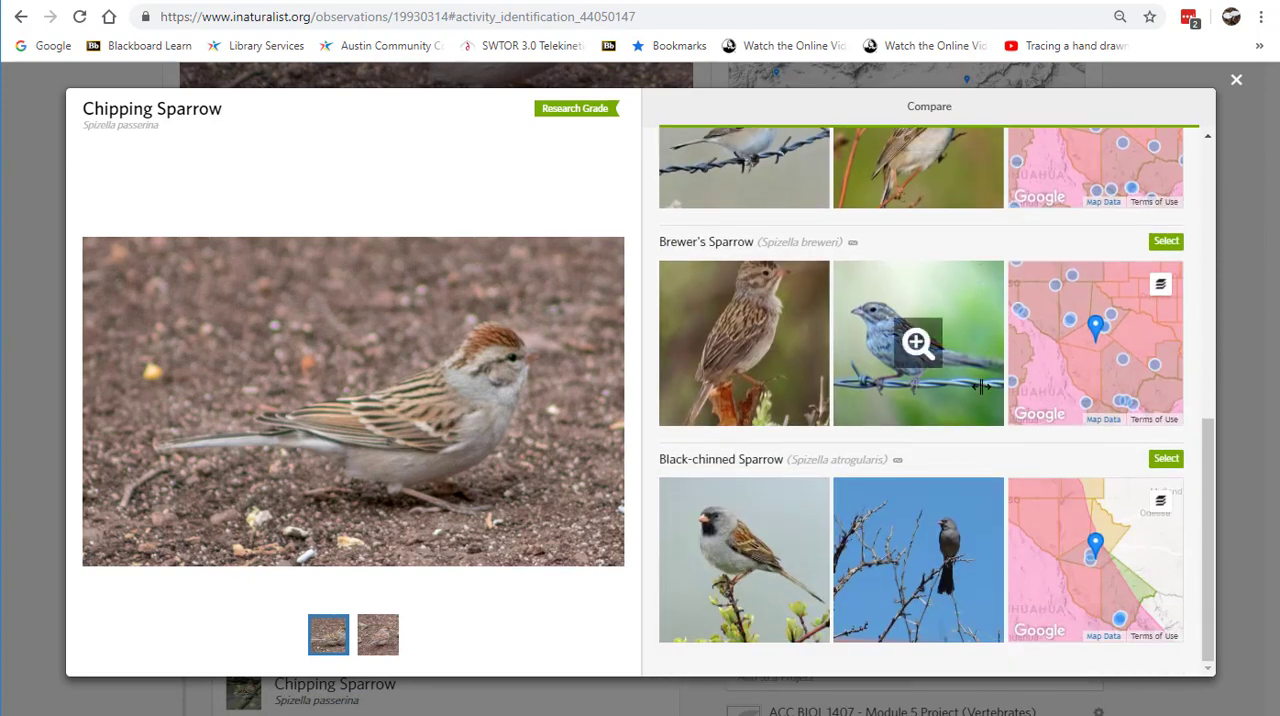
pyautogui.scroll(6, 980, 388)
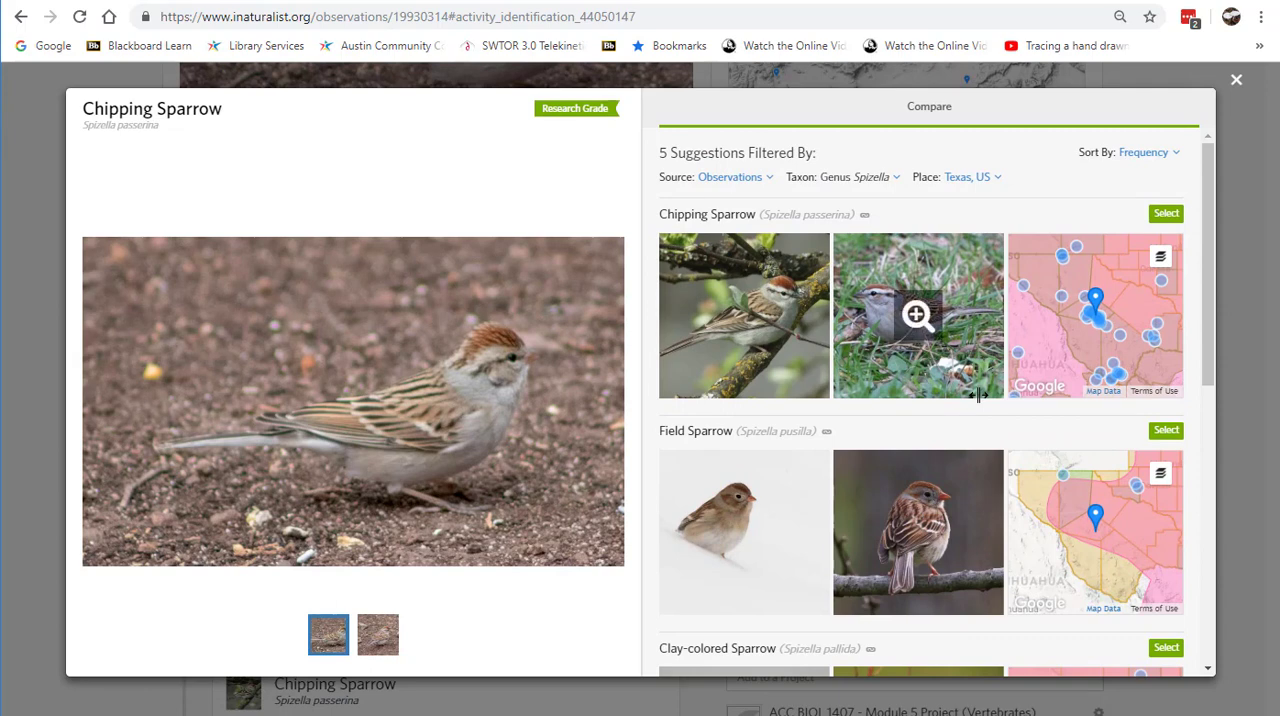
# Step: Search the comparison's taxon filter for "sparrows" and set it to New World Sparrows (Family Passerellidae)
pyautogui.click(897, 176)
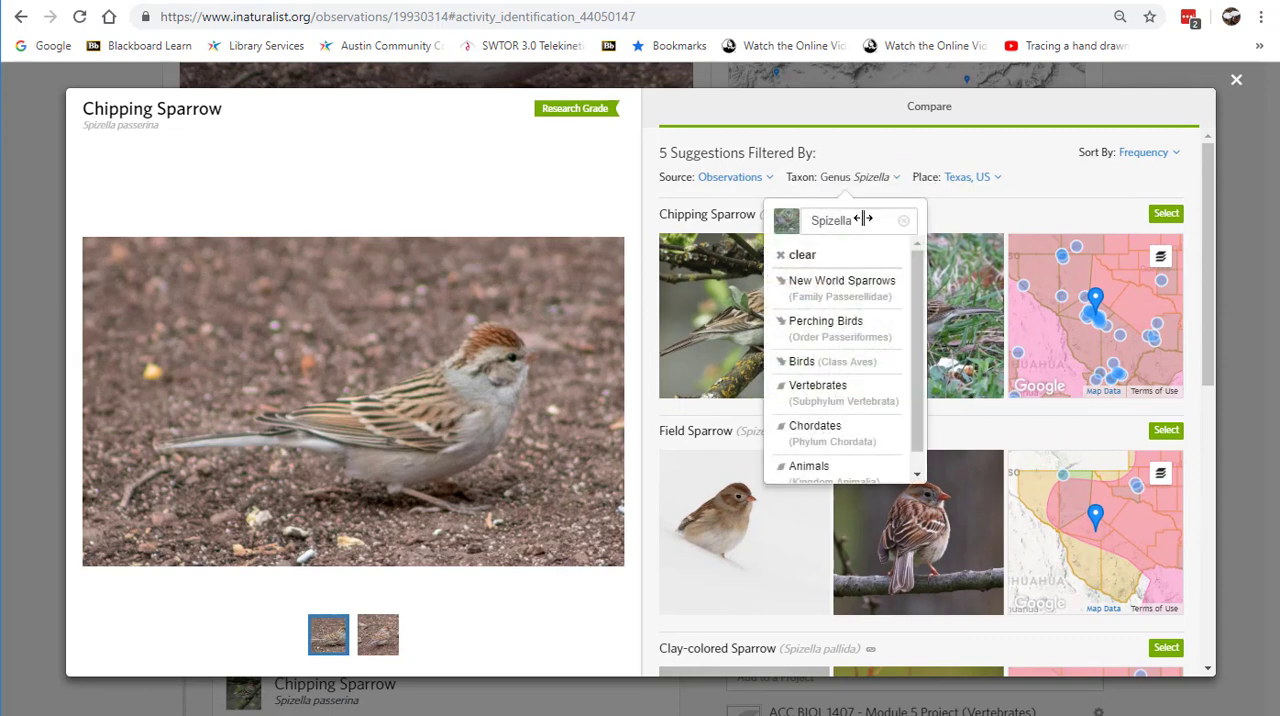
pyautogui.click(862, 219)
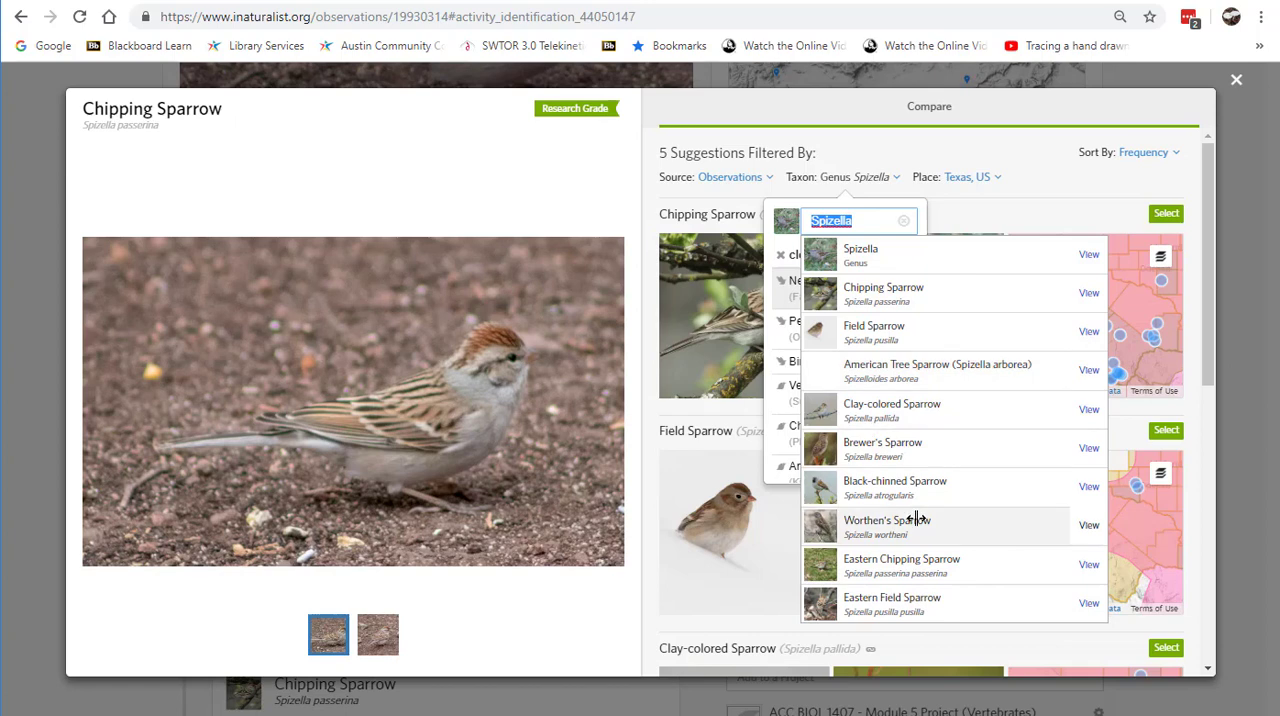
pyautogui.write('sparrows')
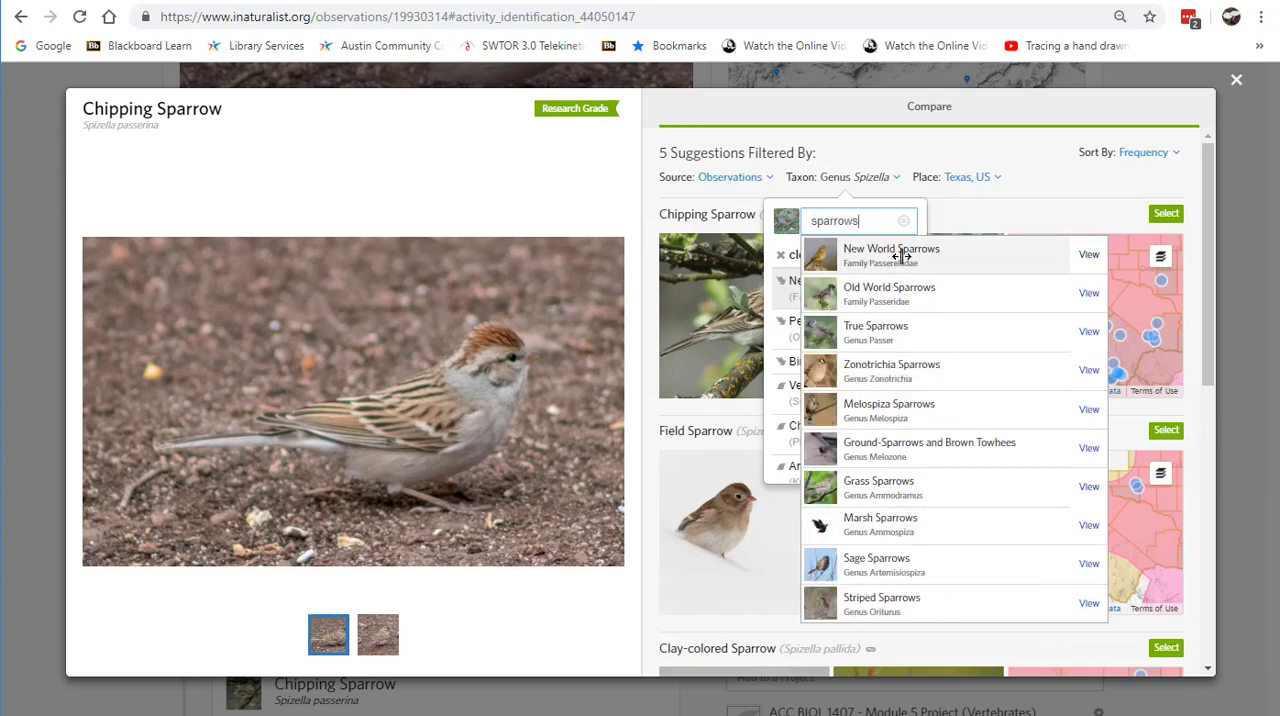
pyautogui.click(901, 257)
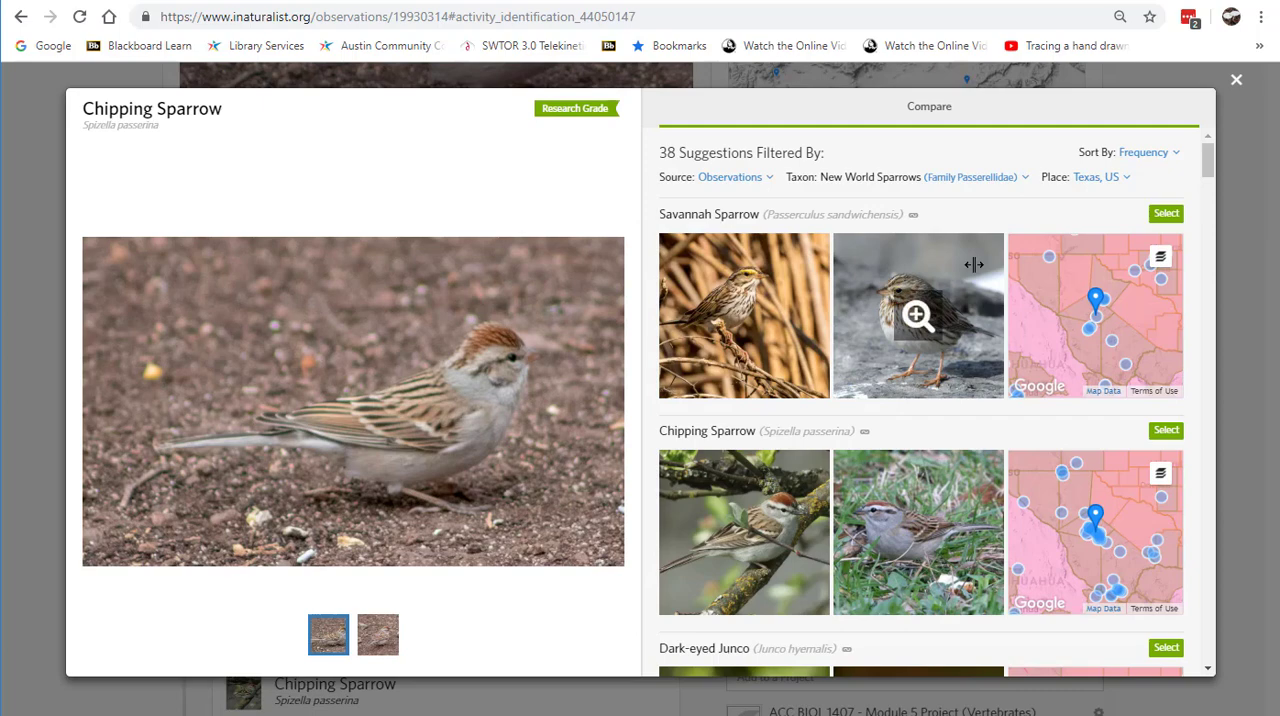
# Step: Compare the sparrow photo with the suggested New World Sparrows species for Texas, and close the comparison without selecting one
pyautogui.scroll(-12, 973, 265)
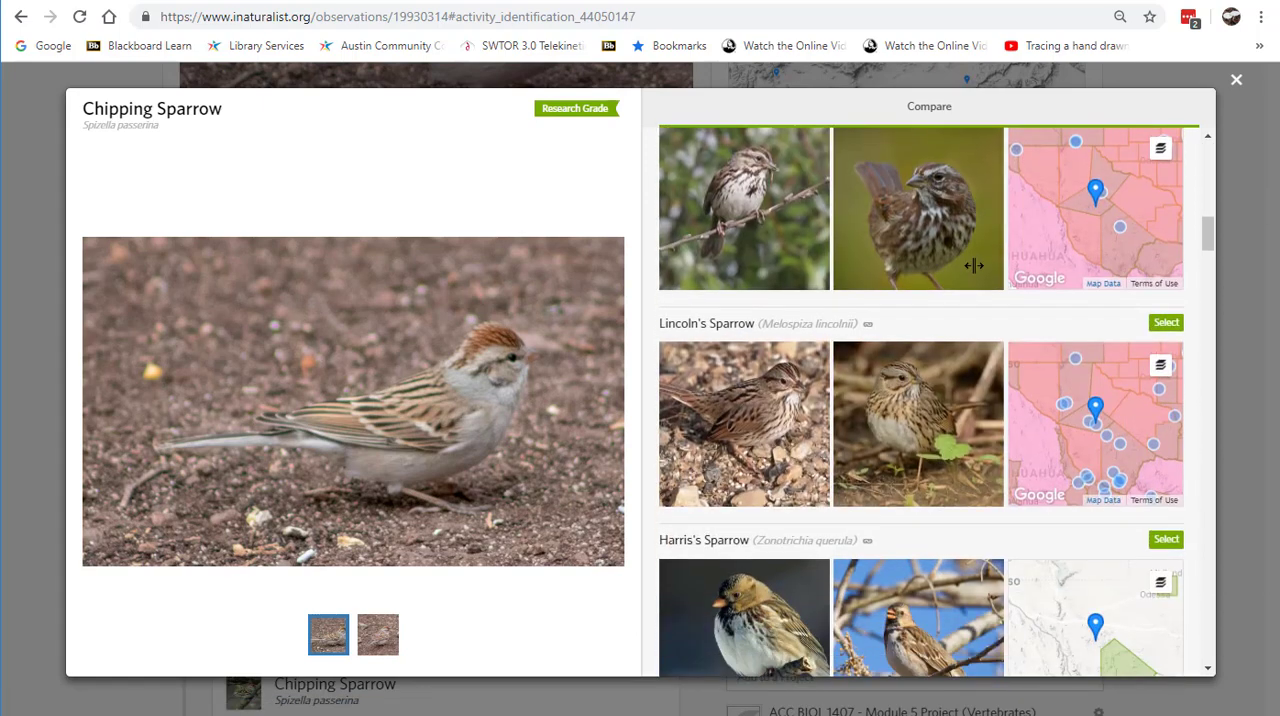
pyautogui.scroll(-10, 973, 265)
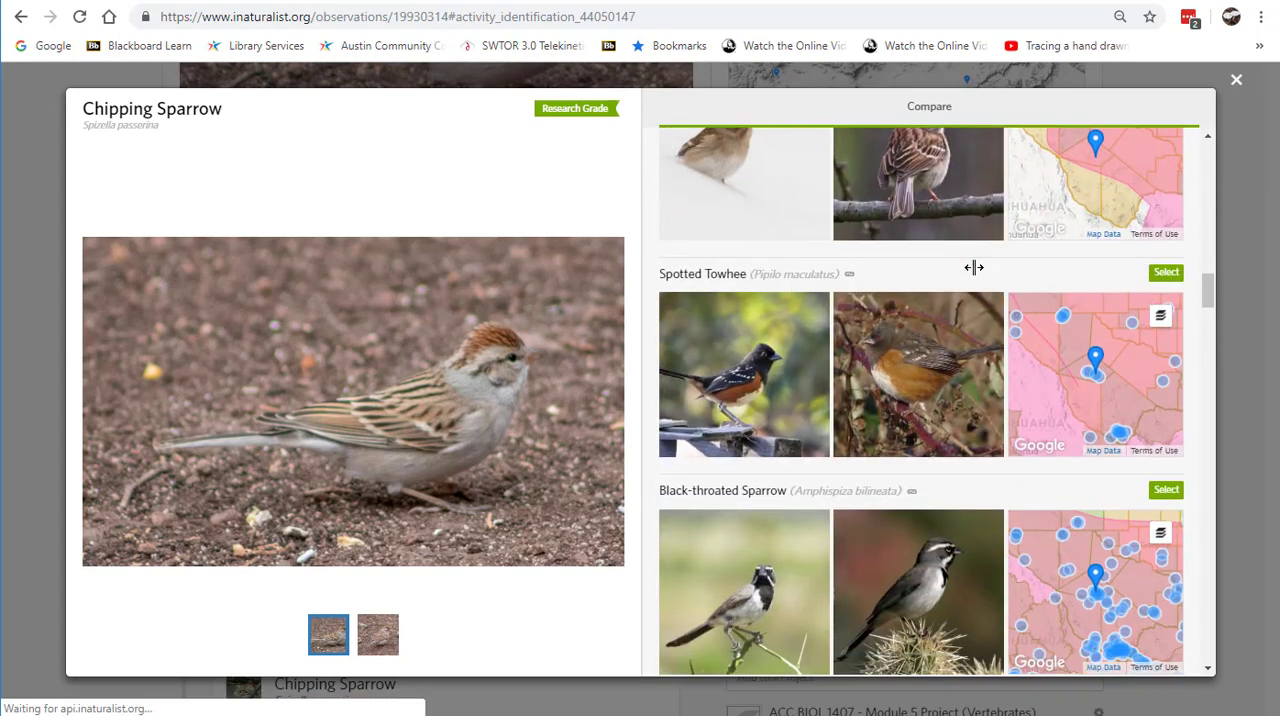
pyautogui.scroll(-6, 973, 267)
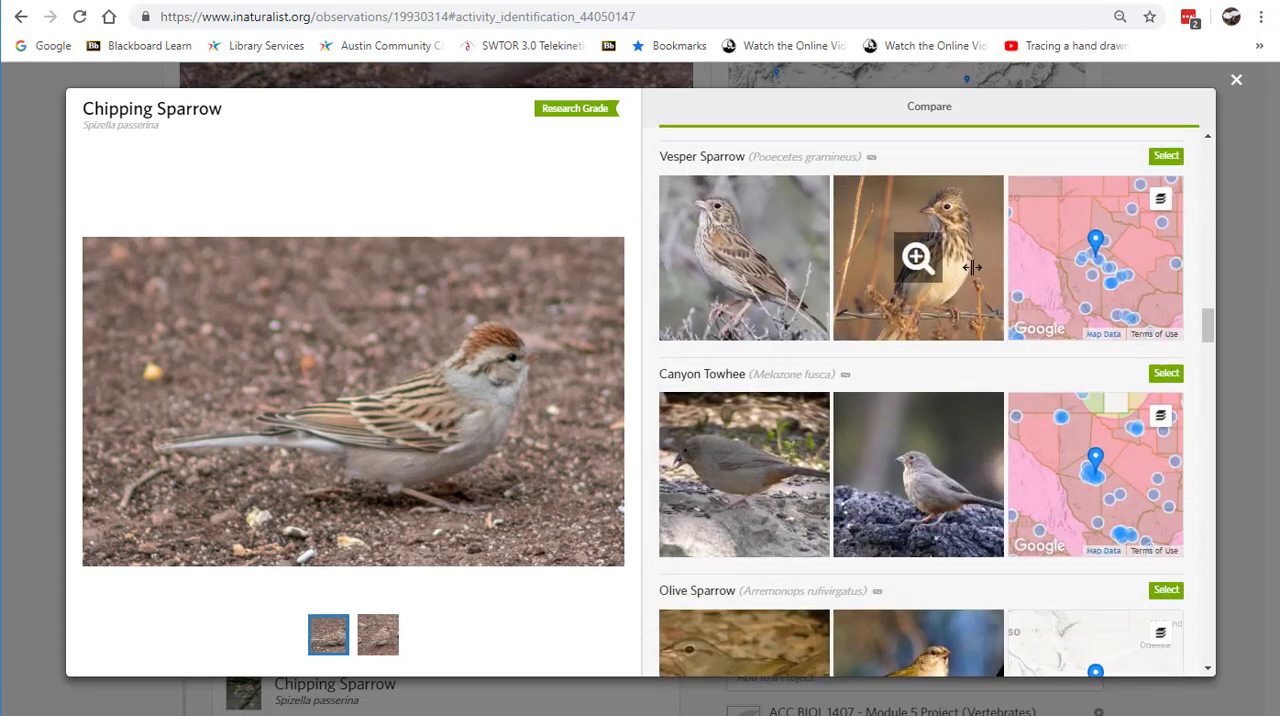
pyautogui.scroll(-5, 973, 267)
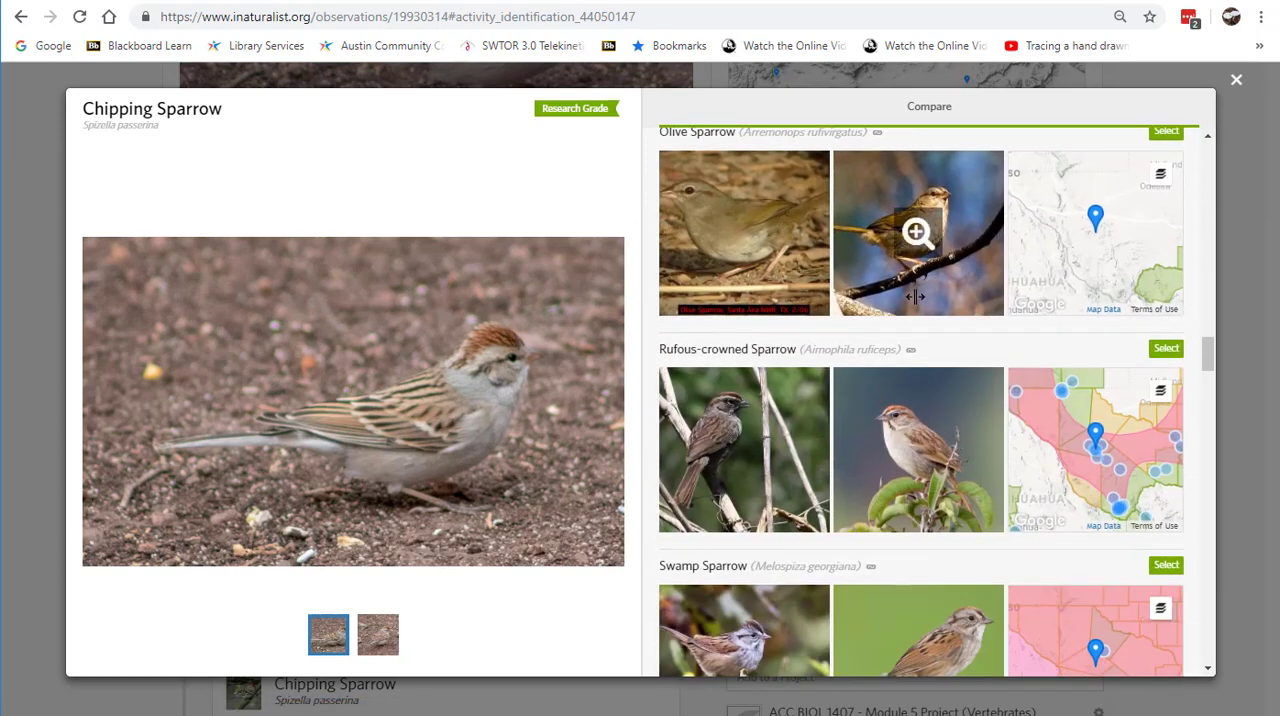
pyautogui.scroll(-2, 915, 296)
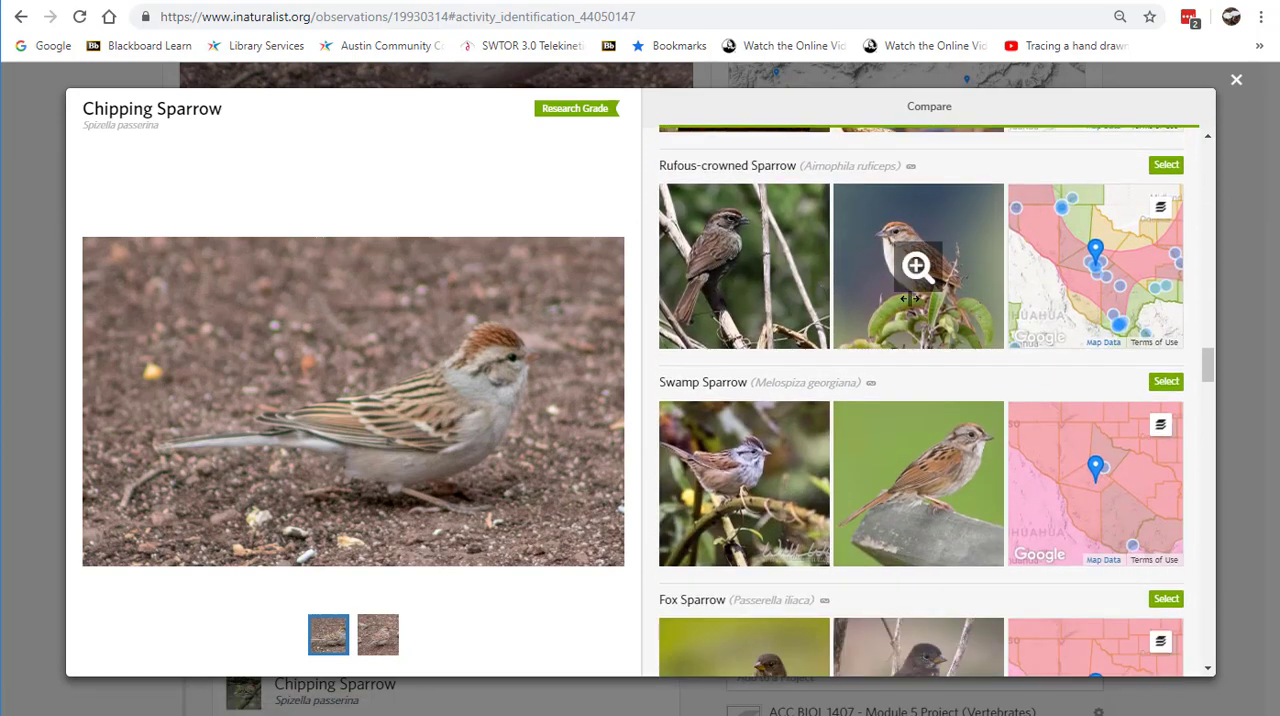
pyautogui.scroll(-8, 910, 298)
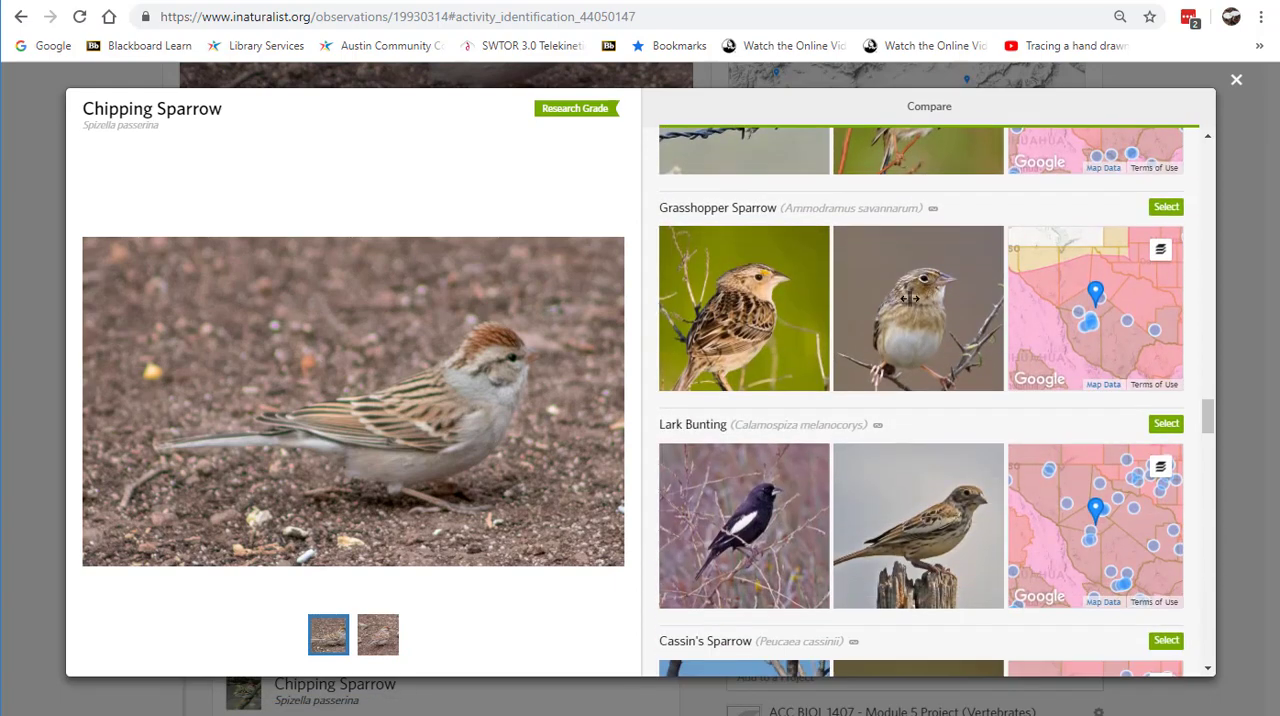
pyautogui.scroll(-5, 910, 298)
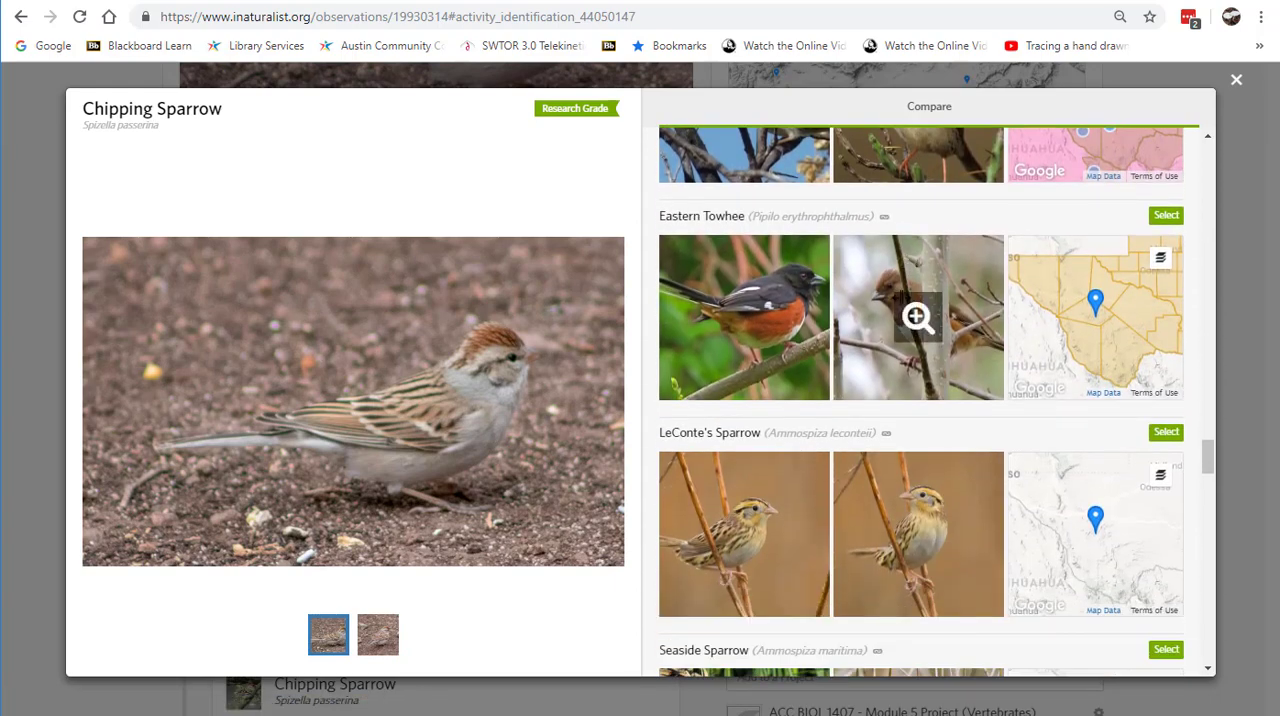
pyautogui.scroll(15, 910, 298)
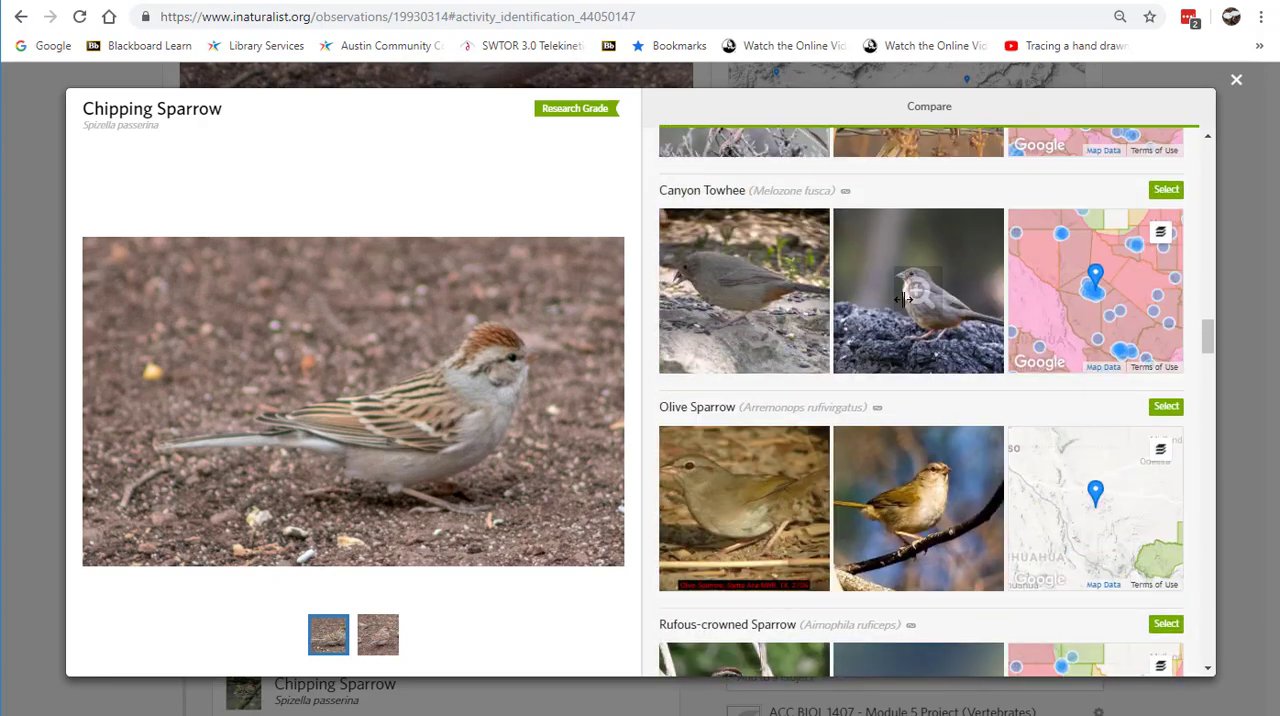
pyautogui.scroll(12, 903, 298)
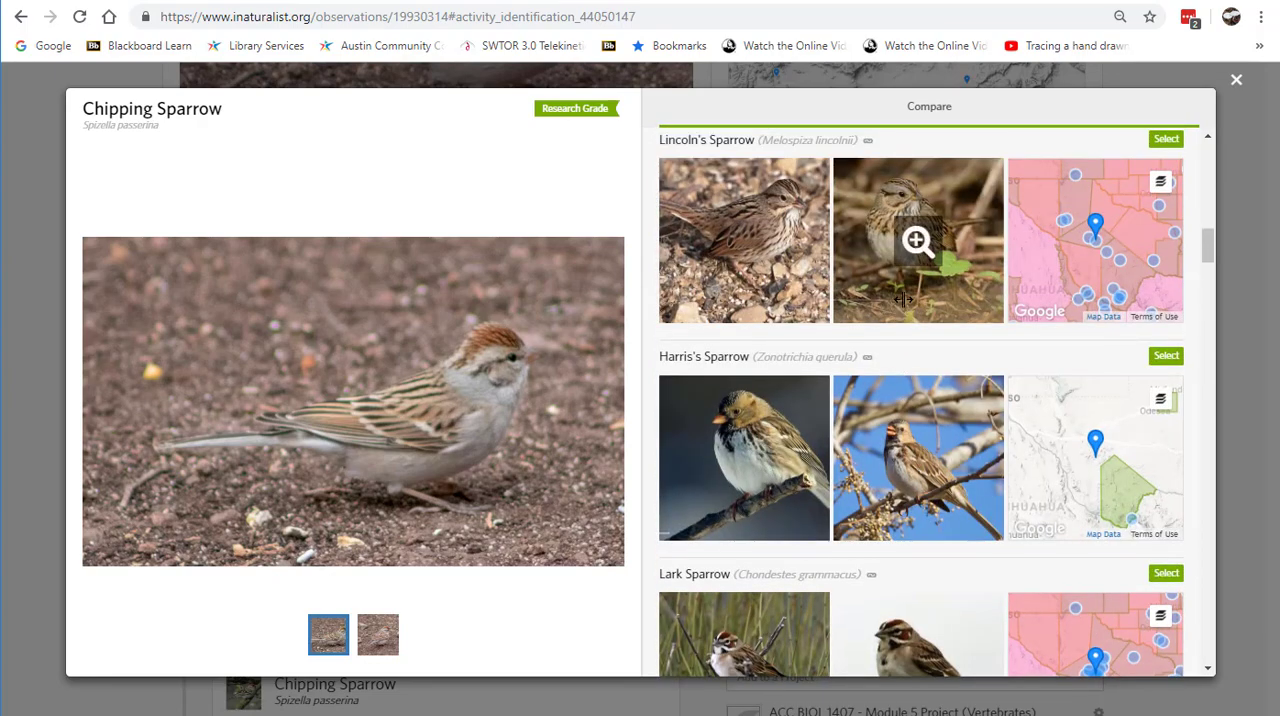
pyautogui.scroll(4, 903, 298)
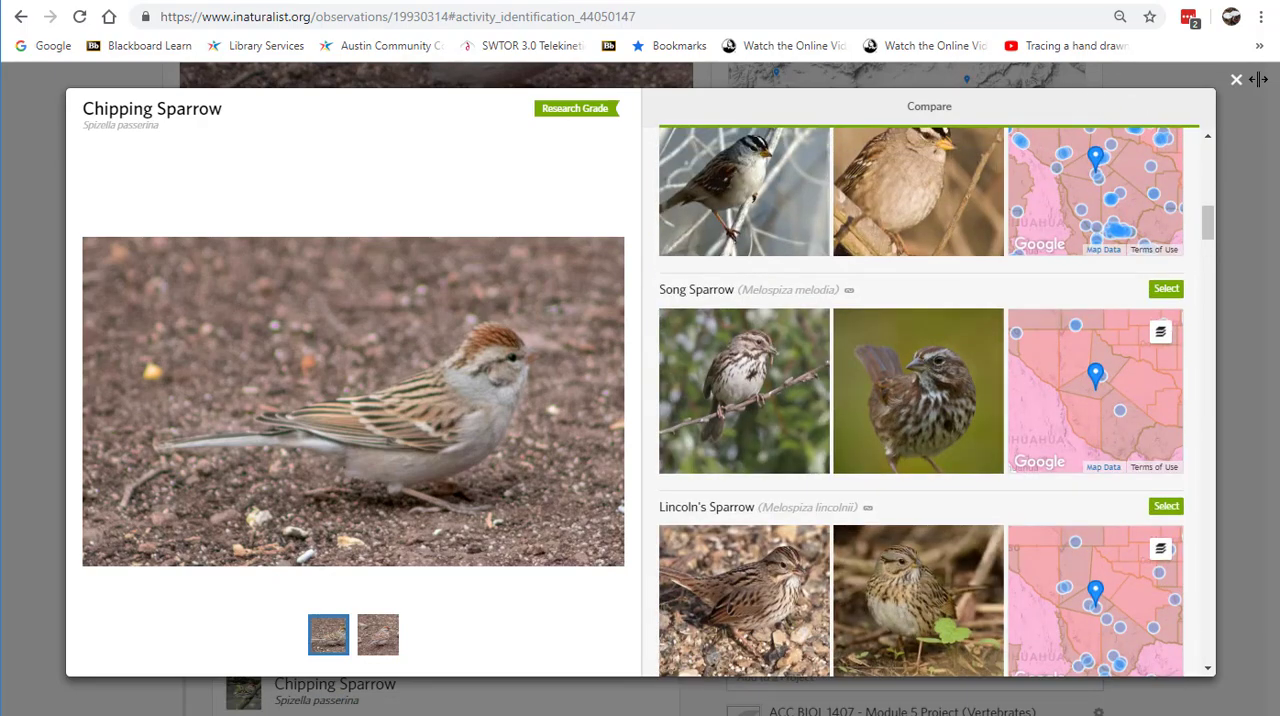
pyautogui.press('Escape')
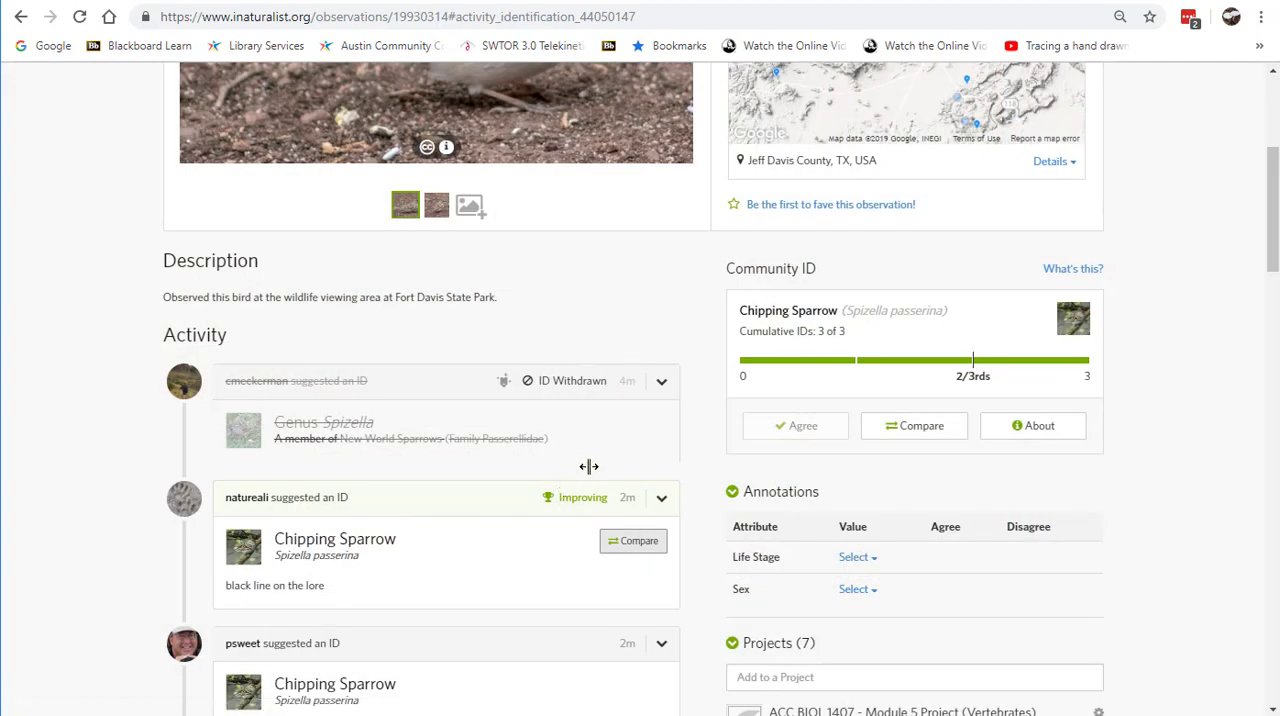
# Step: Review the sparrow observation's identification history, community ID and project list
pyautogui.scroll(-2, 588, 466)
pyautogui.scroll(-1, 451, 440)
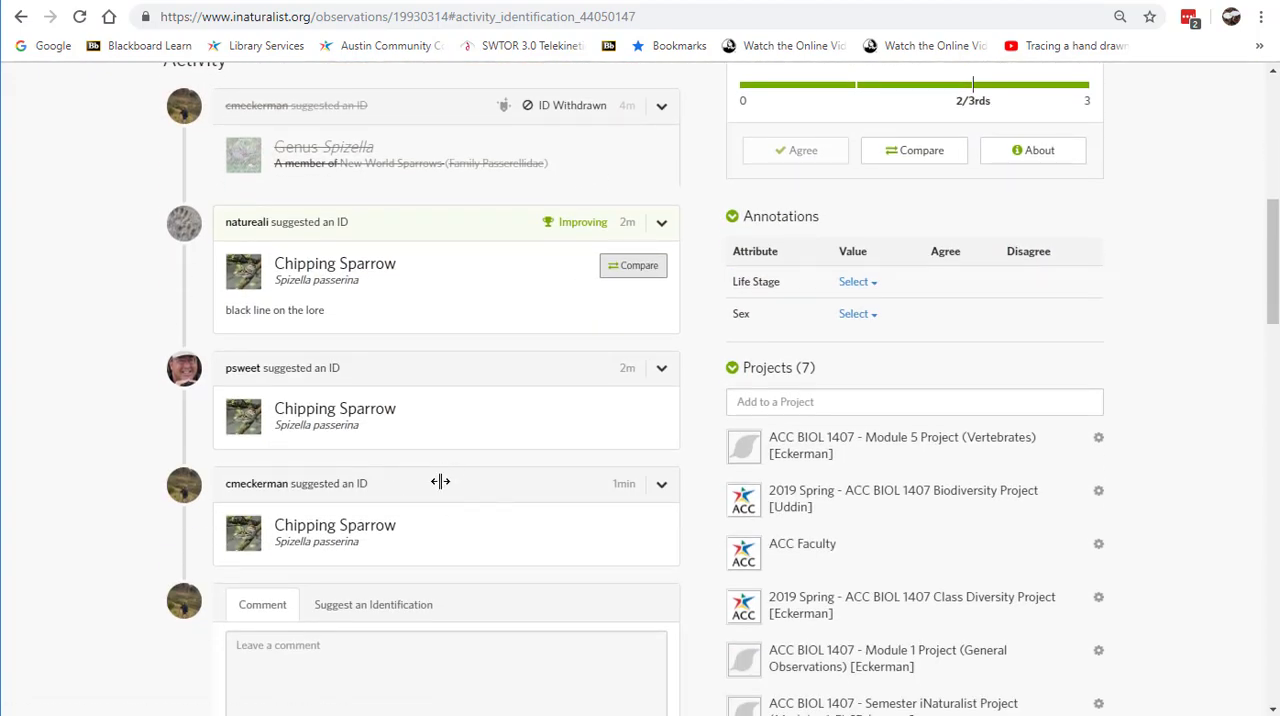
pyautogui.scroll(1, 440, 481)
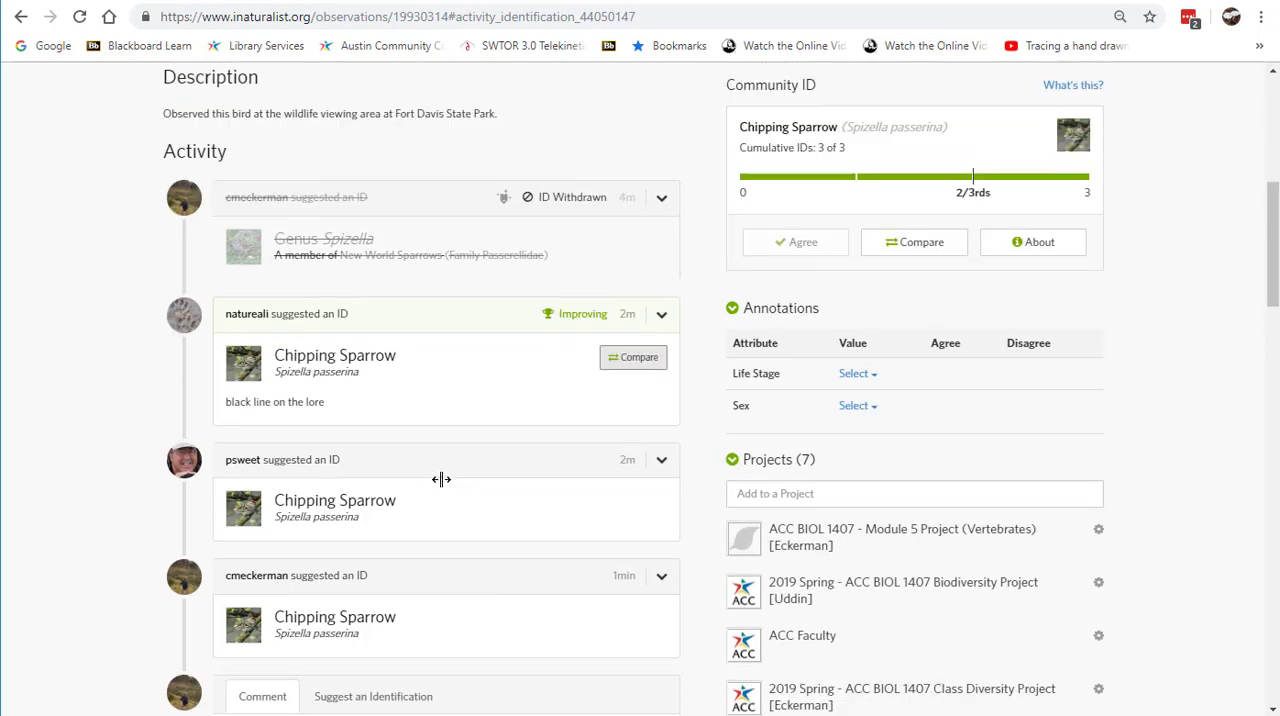
pyautogui.scroll(-2, 441, 478)
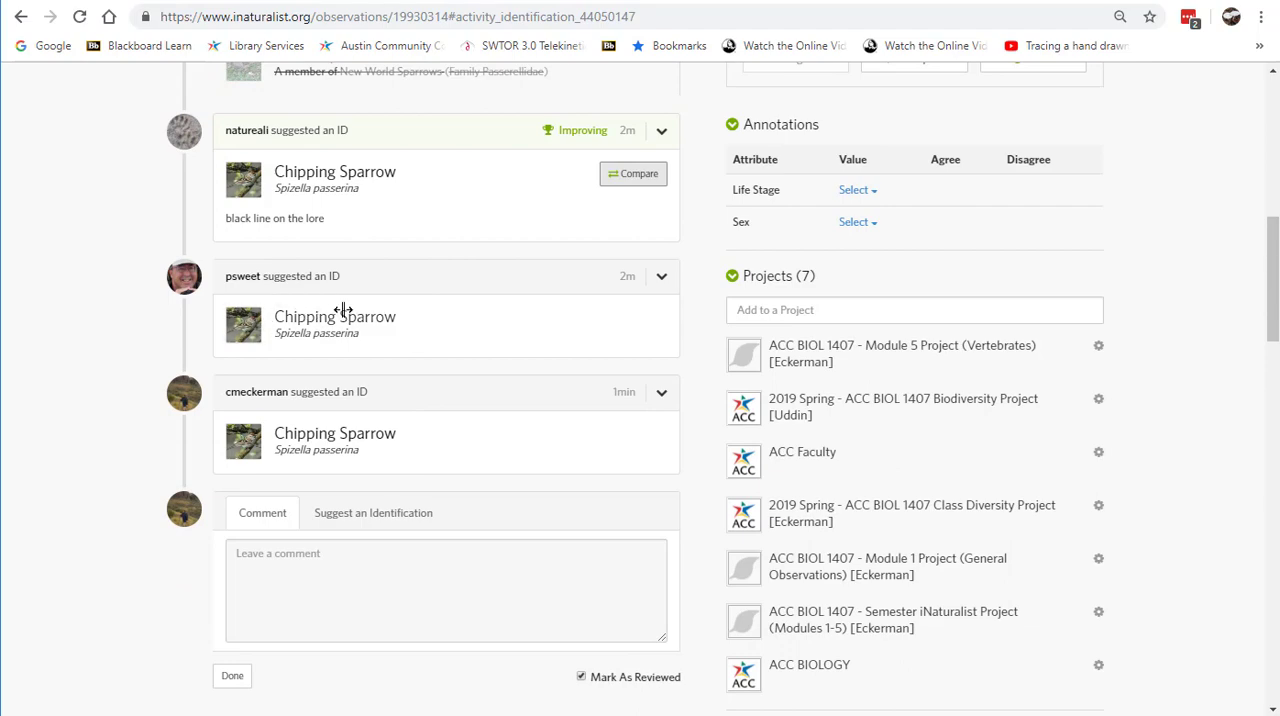
pyautogui.scroll(4, 457, 354)
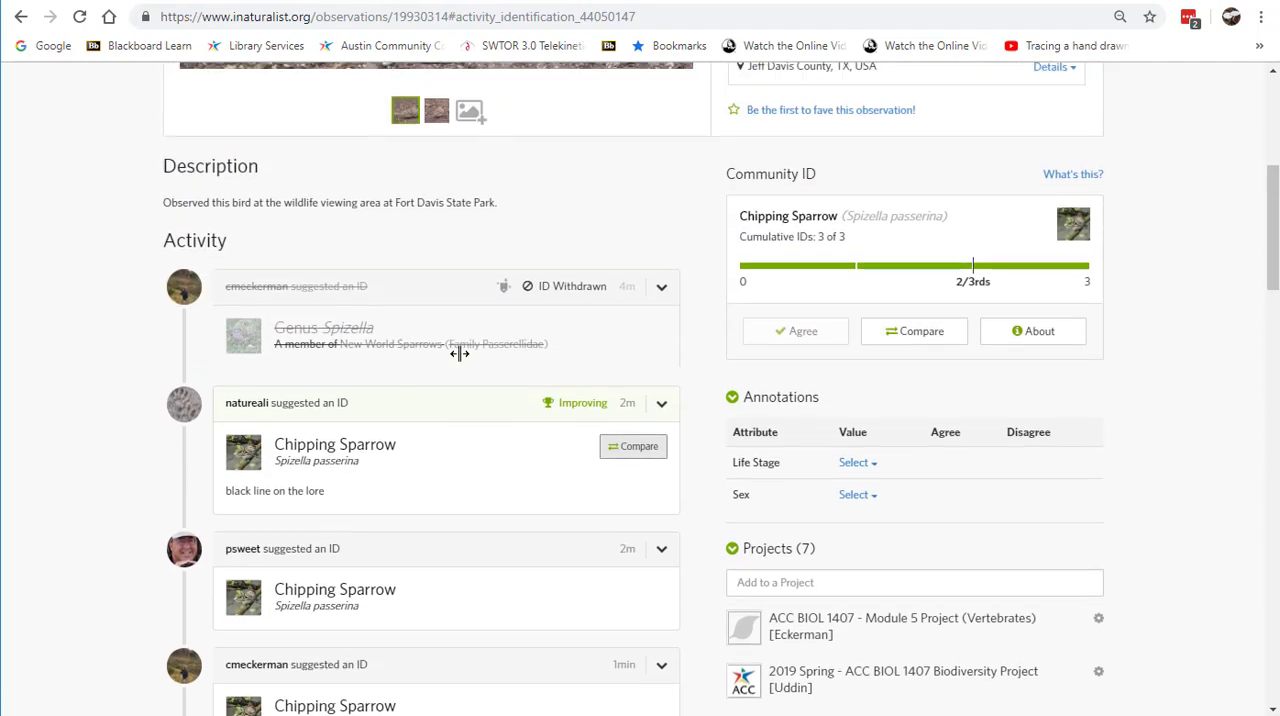
pyautogui.scroll(4, 672, 316)
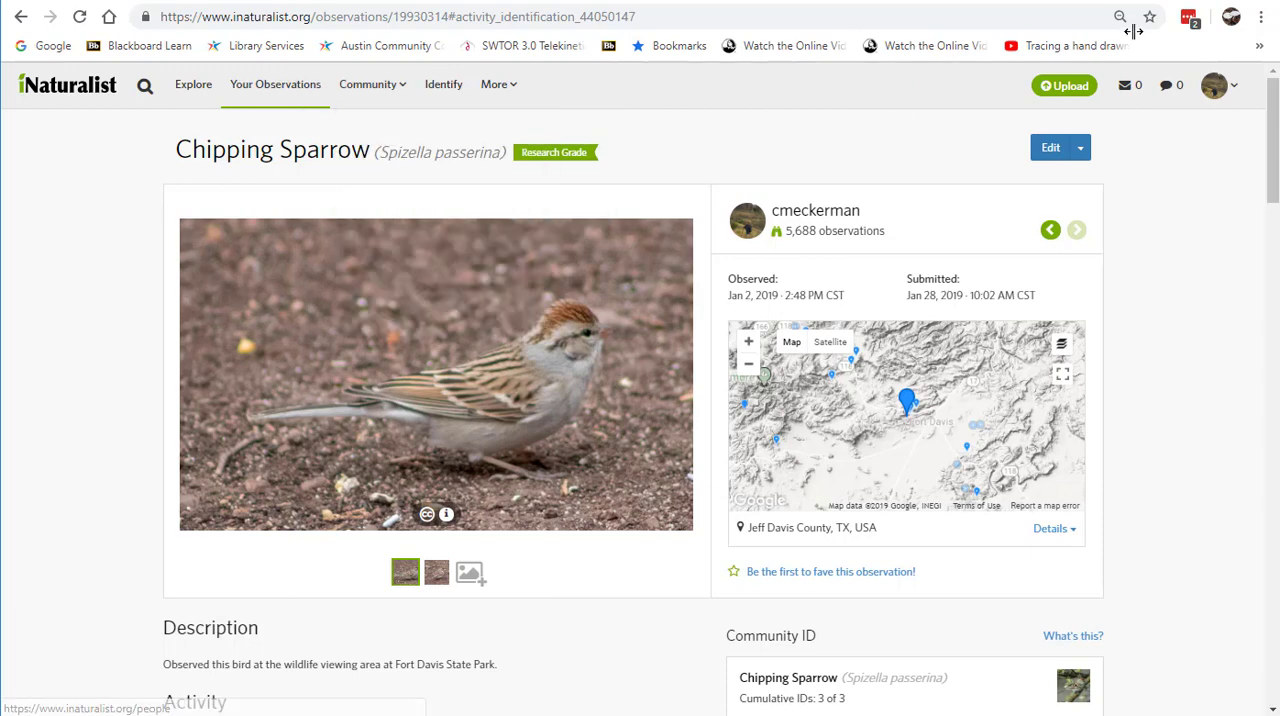
# Step: Go to the community projects page, open the full list of your own projects, and look through the course module projects
pyautogui.moveTo(389, 86)
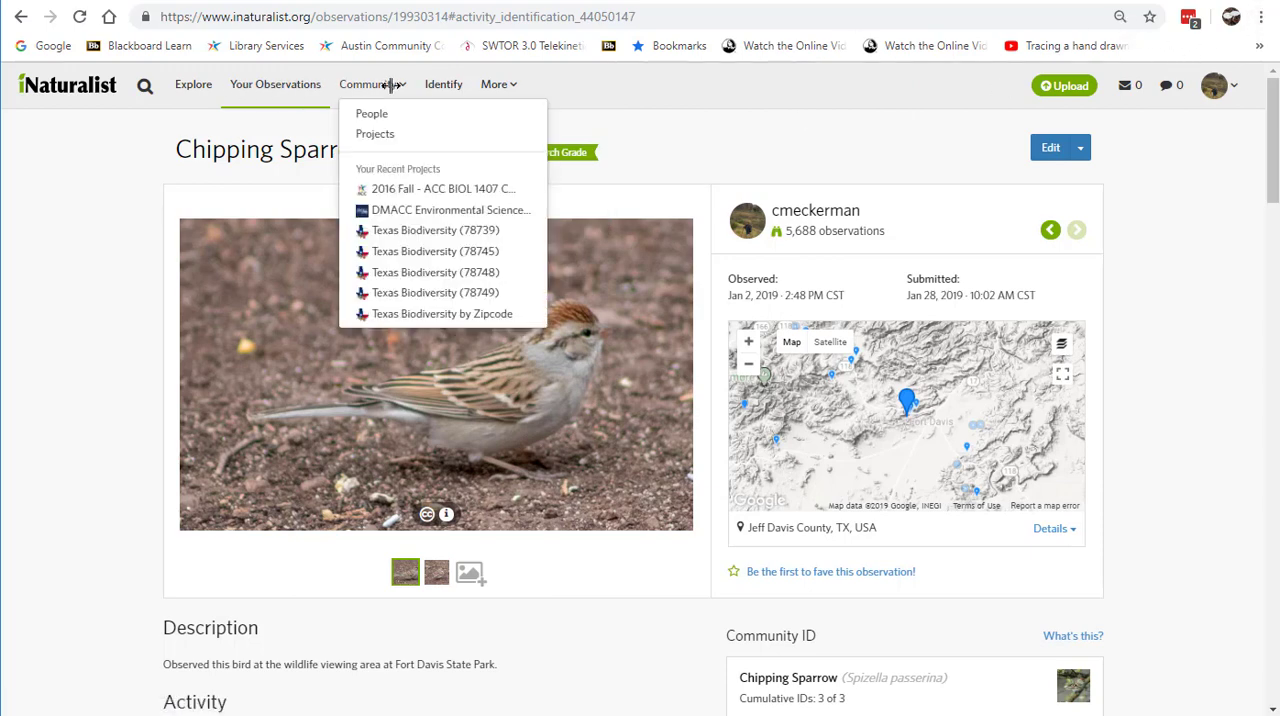
pyautogui.click(377, 133)
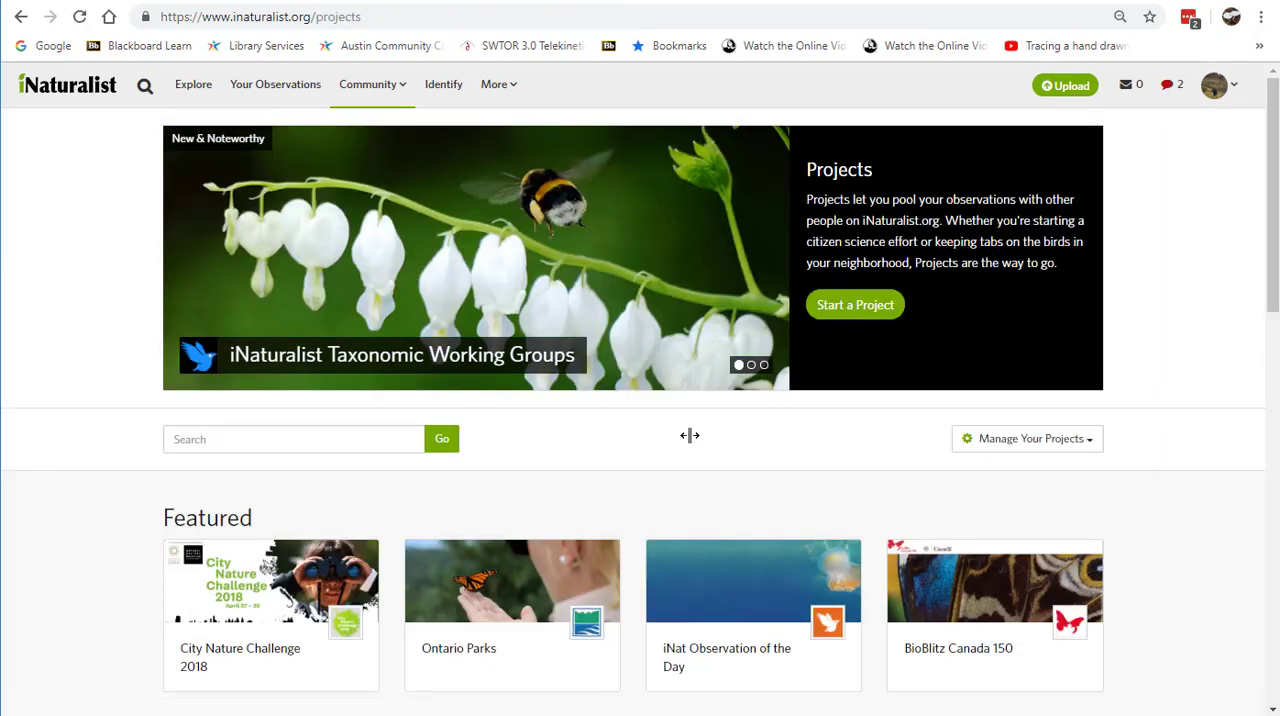
pyautogui.click(992, 438)
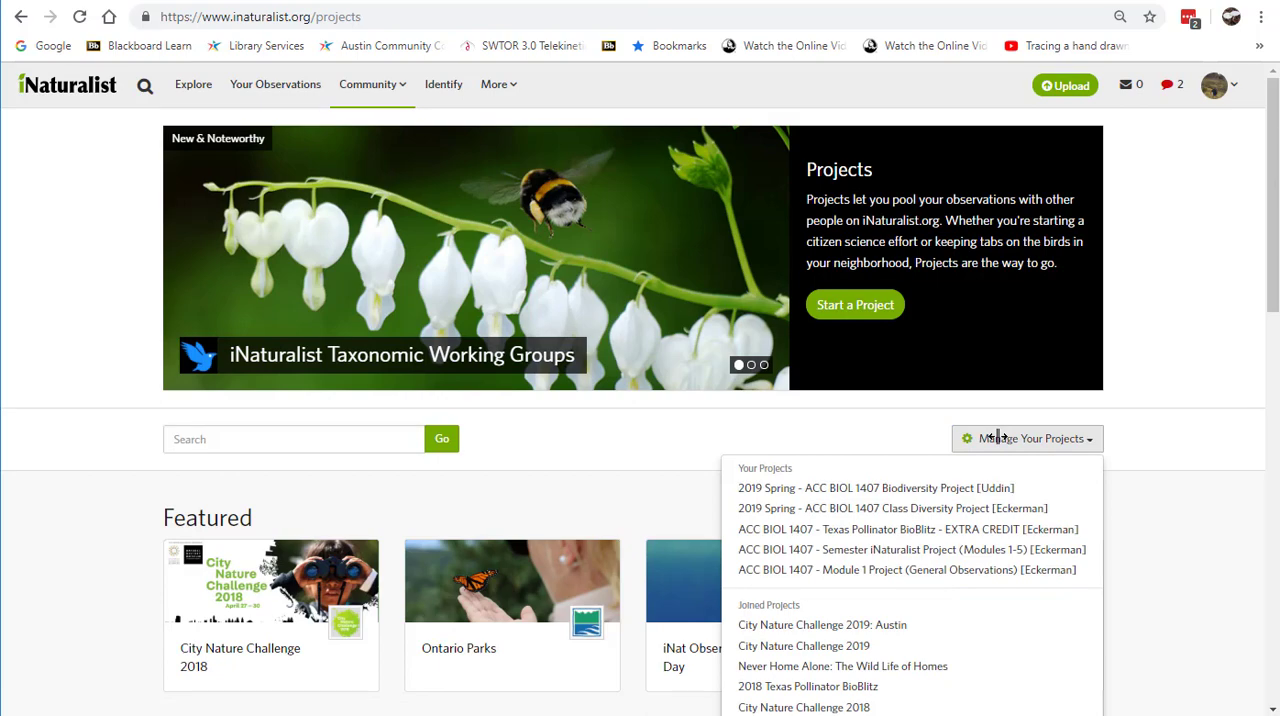
pyautogui.scroll(-5, 995, 438)
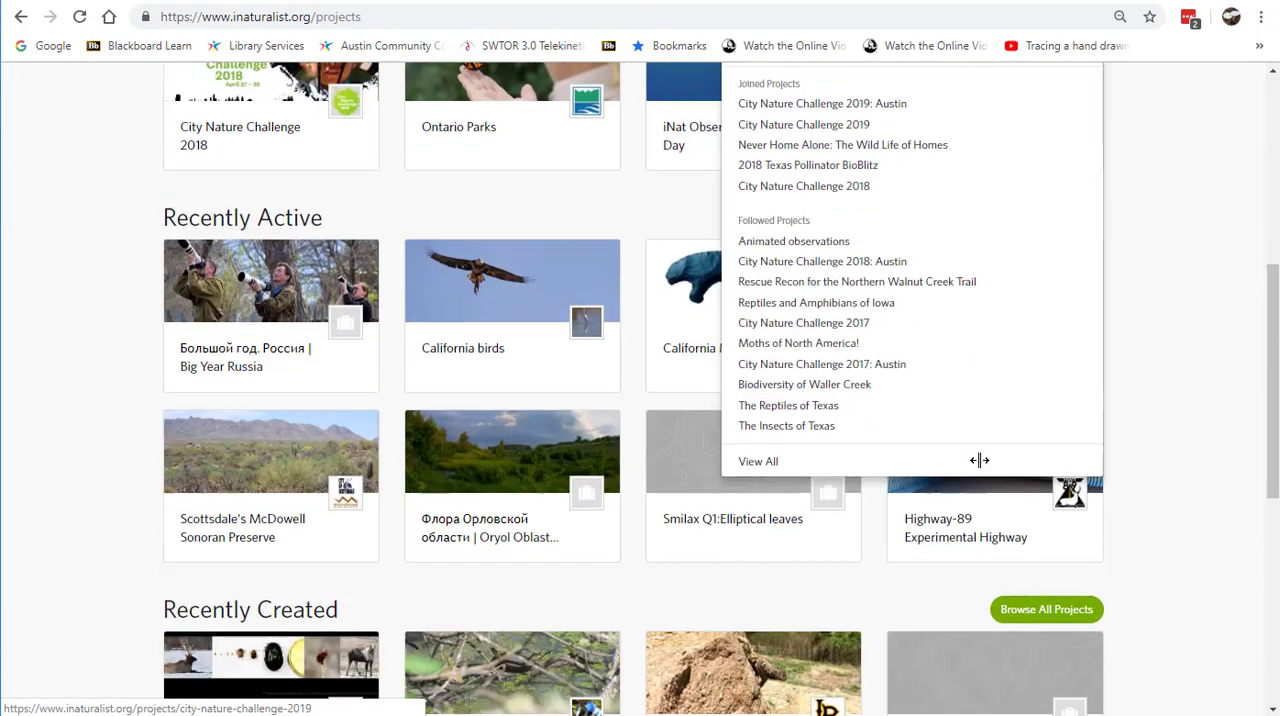
pyautogui.click(740, 432)
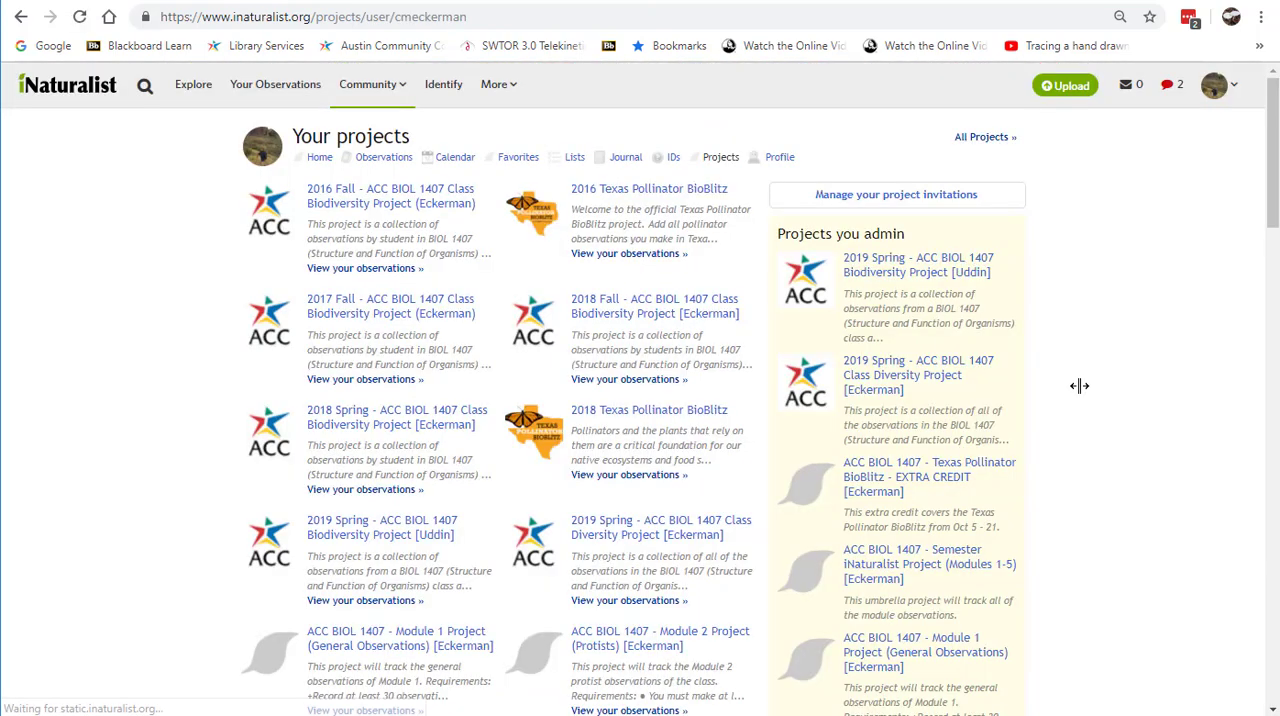
pyautogui.scroll(-9, 858, 400)
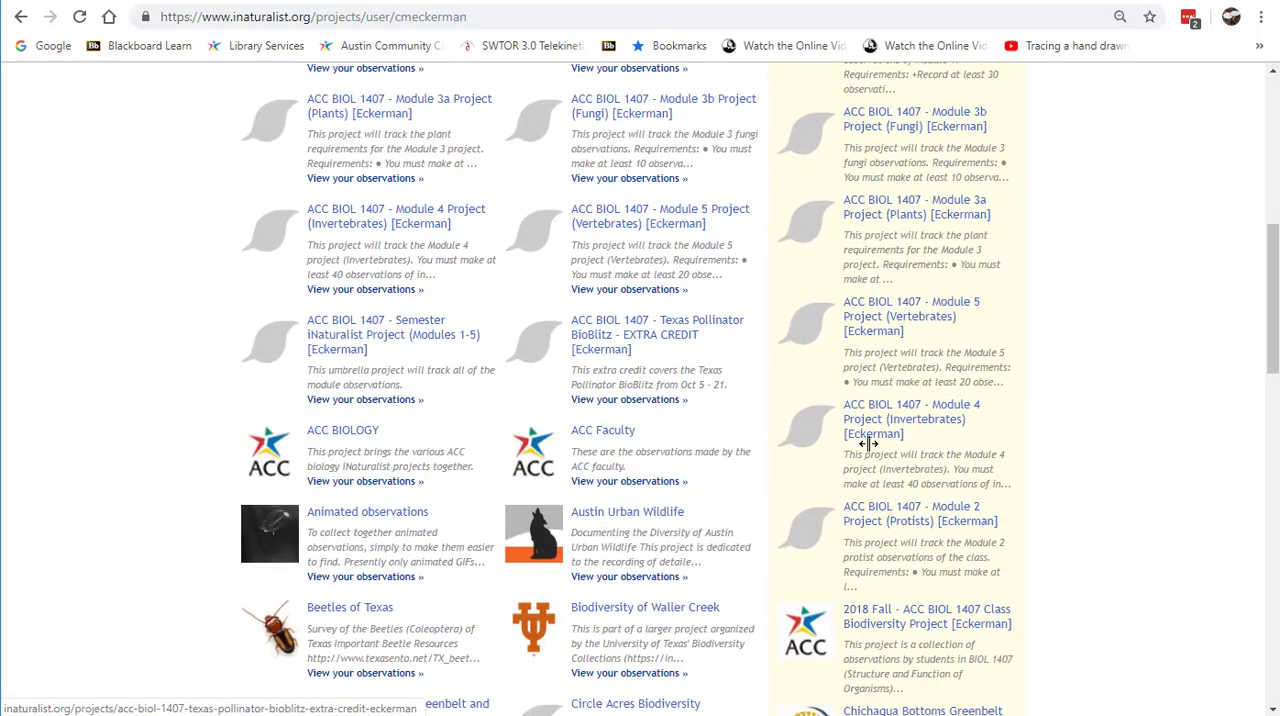
# Step: Open the 2019 Spring ACC BIOL 1407 Biodiversity Project from the list of projects you admin and look over its overview page
pyautogui.scroll(9, 867, 442)
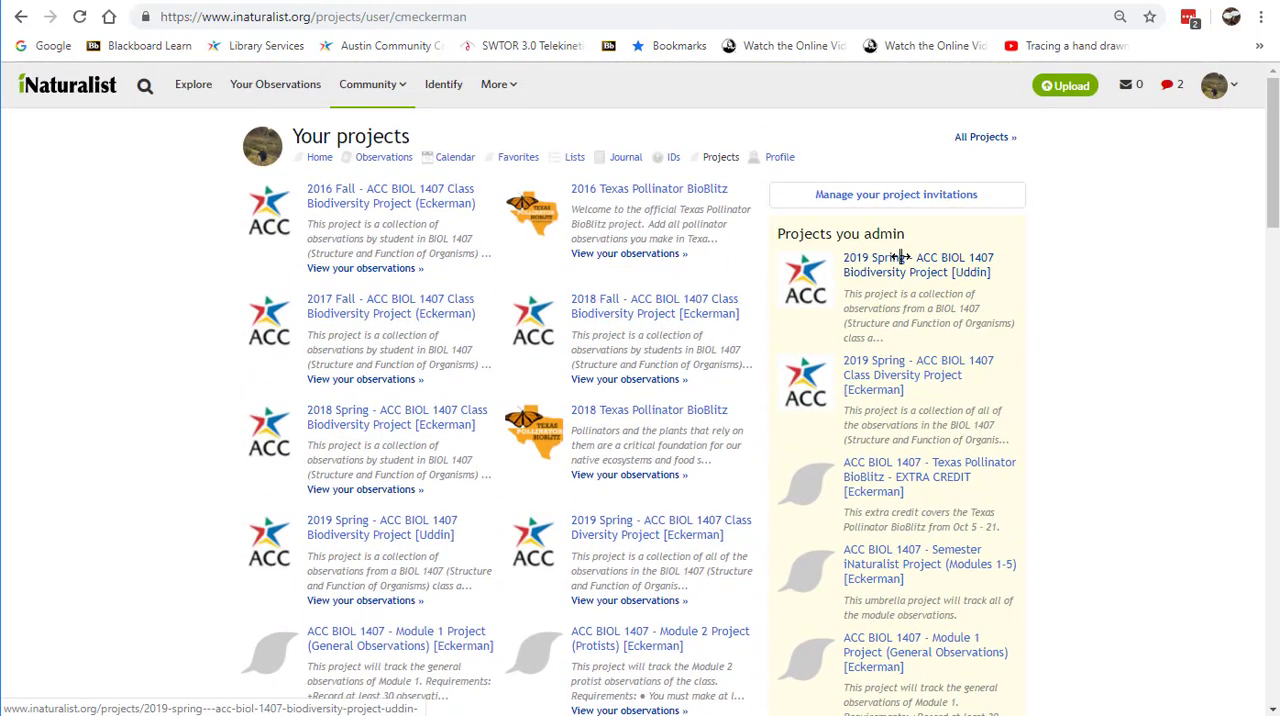
pyautogui.click(886, 265)
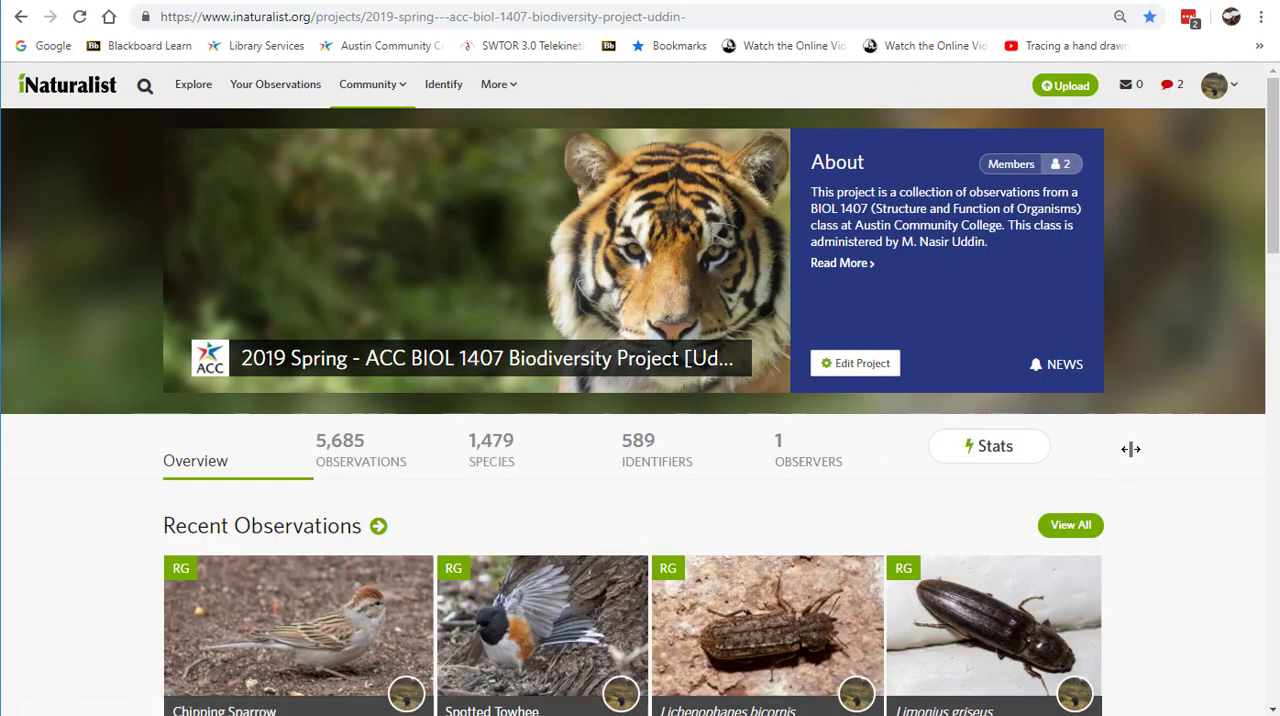
pyautogui.scroll(-2, 1147, 443)
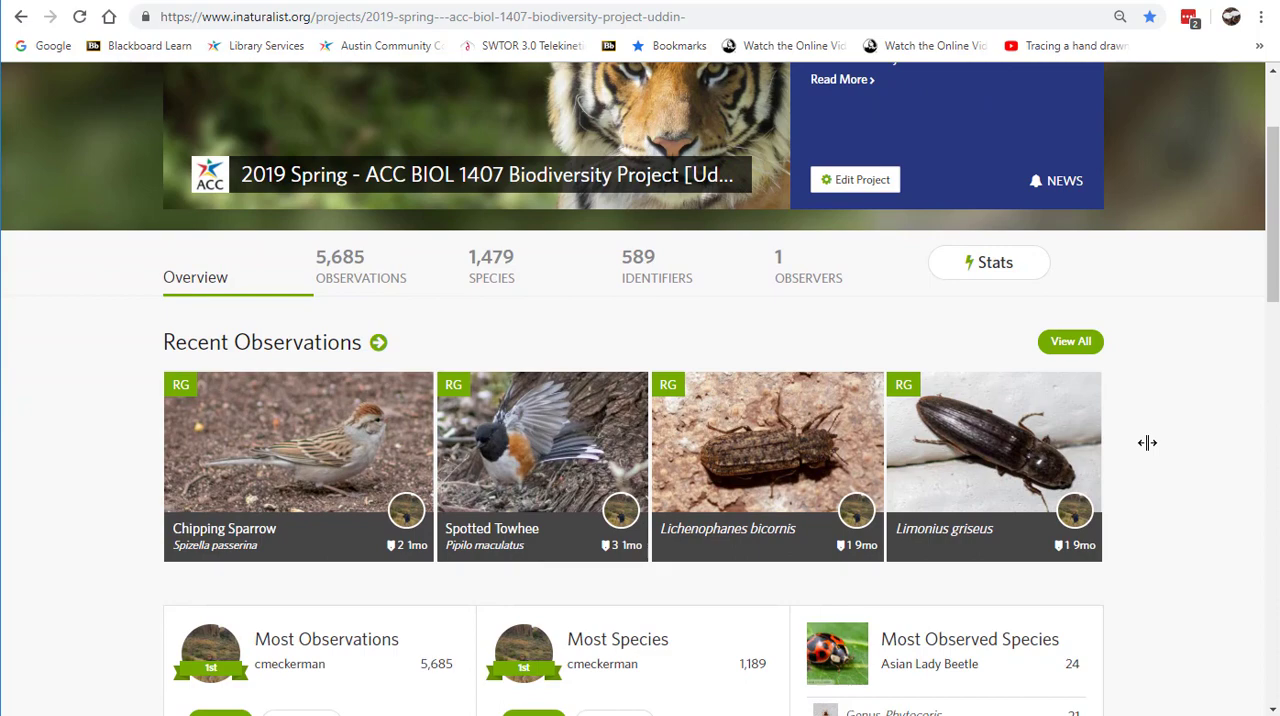
pyautogui.scroll(-2, 1147, 443)
pyautogui.scroll(3, 1147, 443)
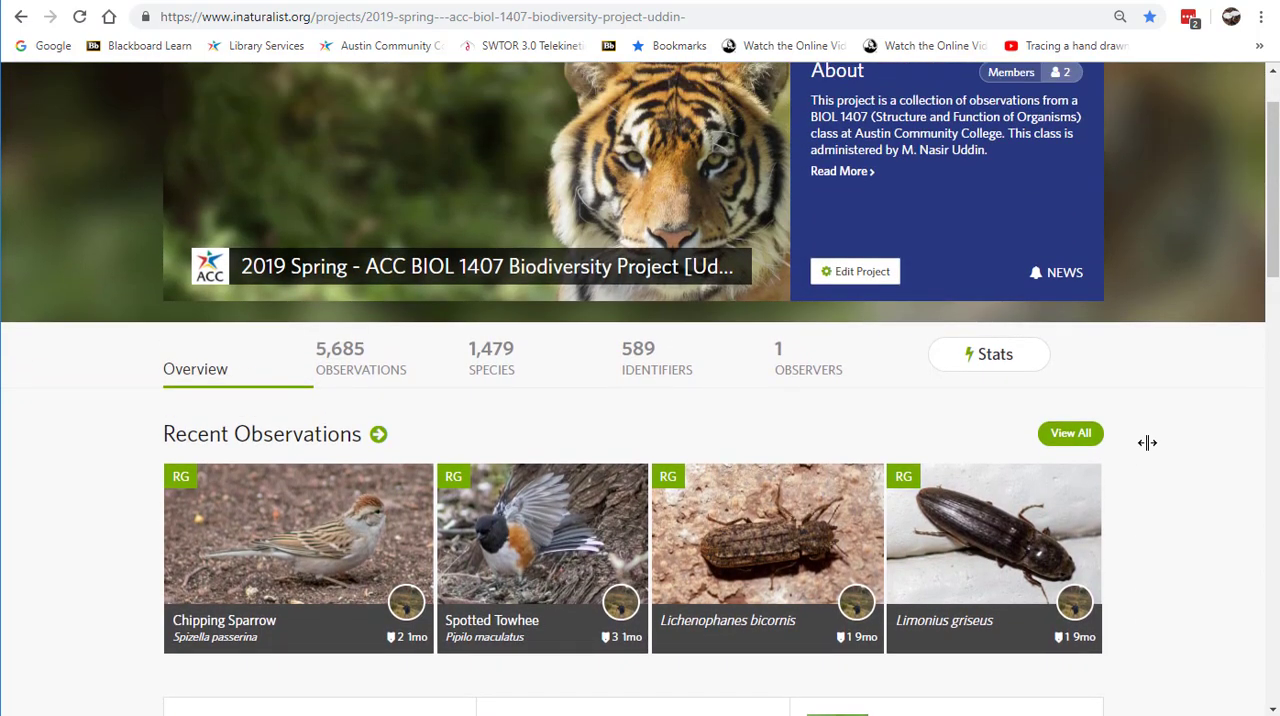
pyautogui.scroll(1, 1147, 443)
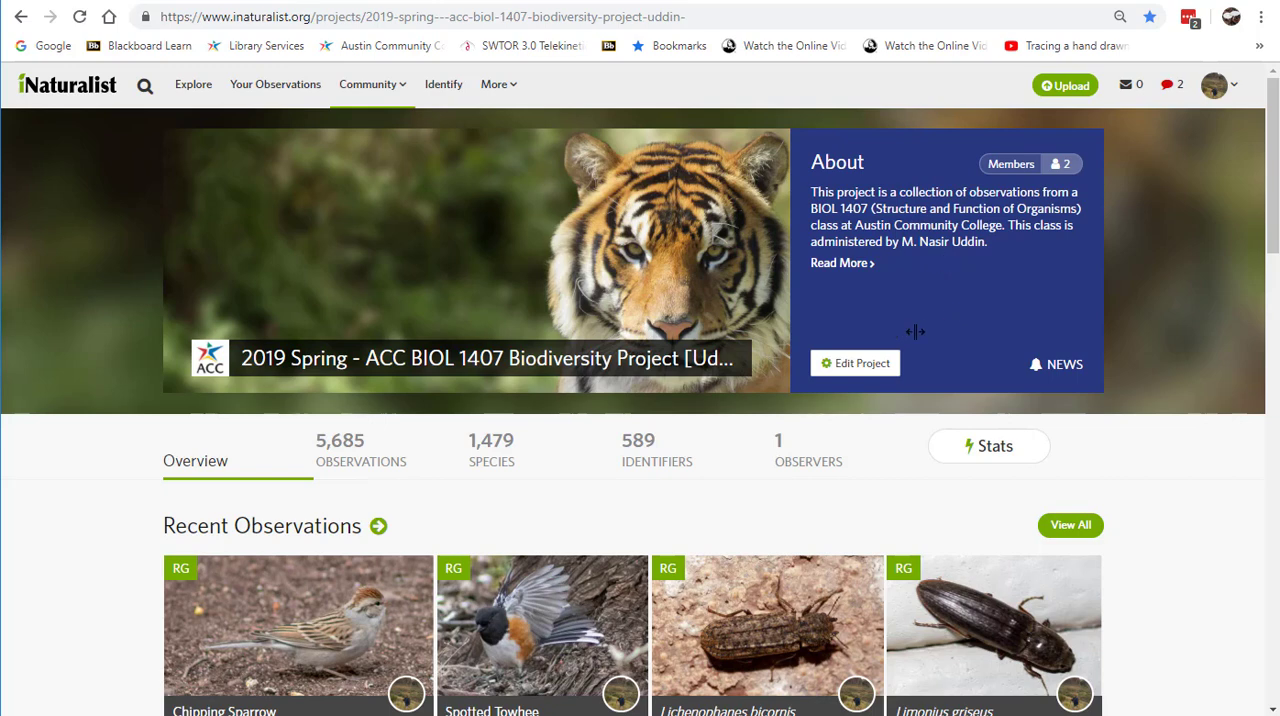
# Step: Open the project for editing and add a second username to the users in its observation requirements
pyautogui.click(856, 363)
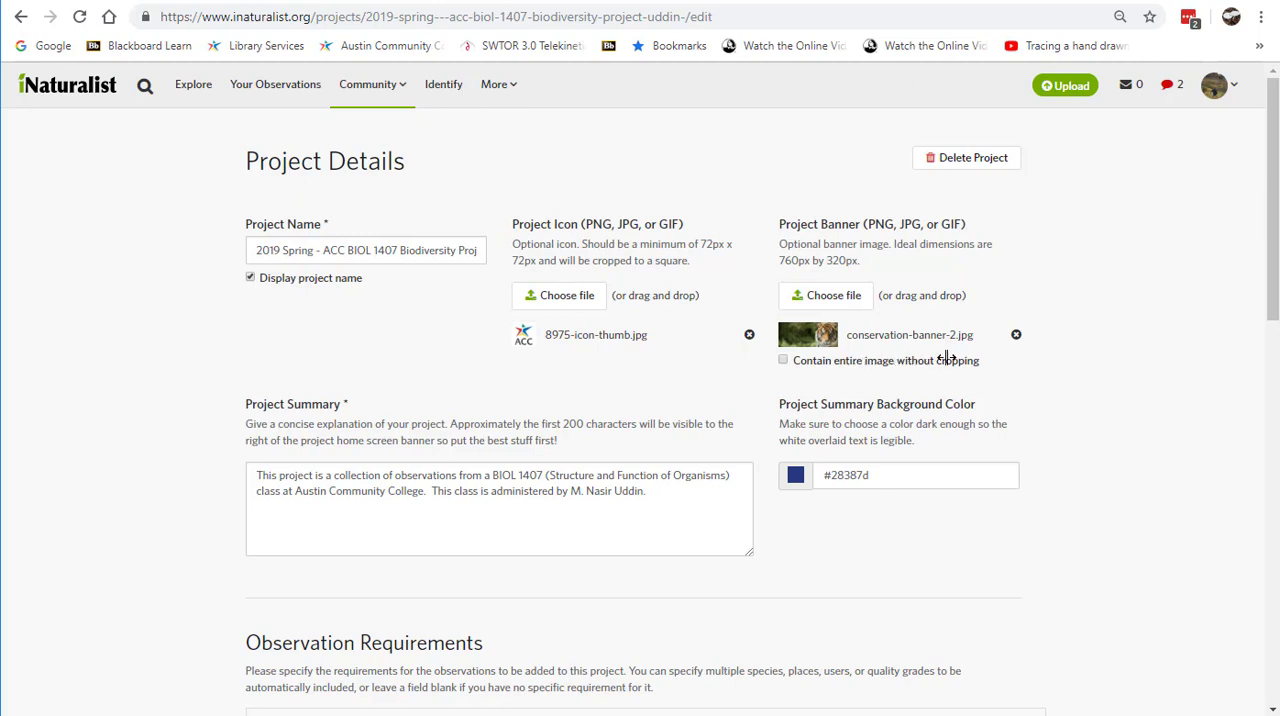
pyautogui.scroll(-2, 1000, 345)
pyautogui.scroll(-2, 1017, 350)
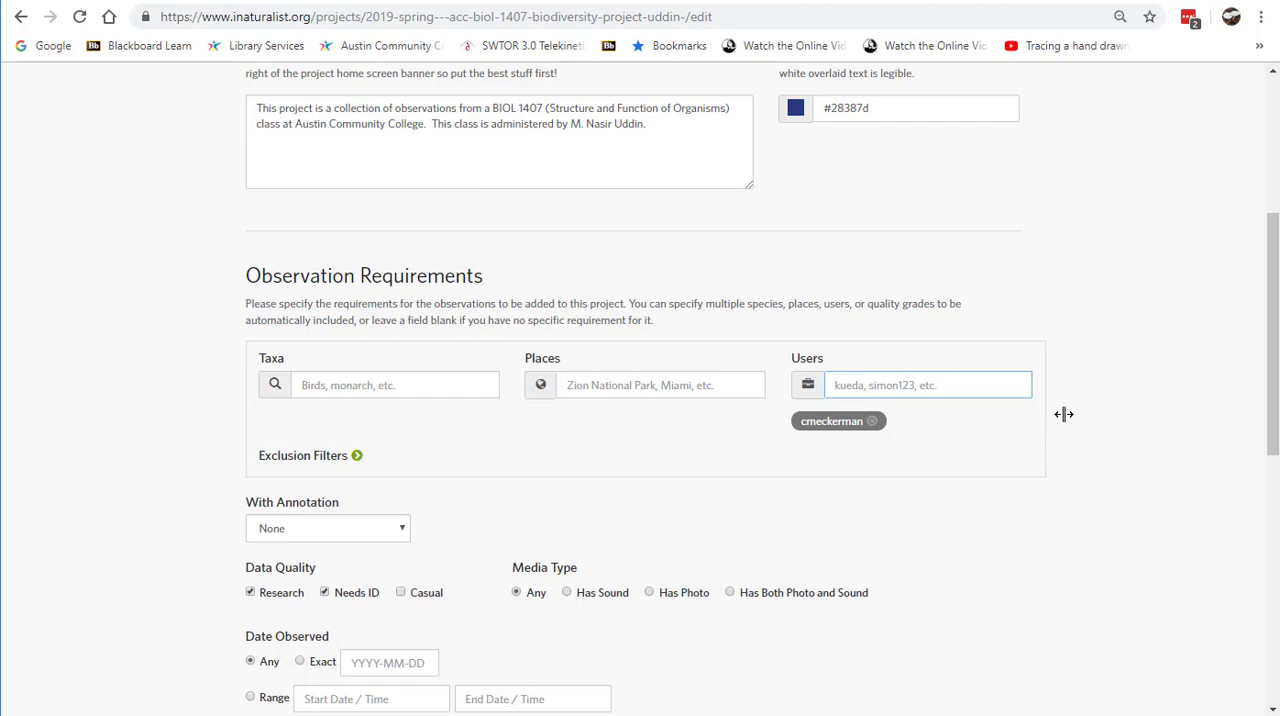
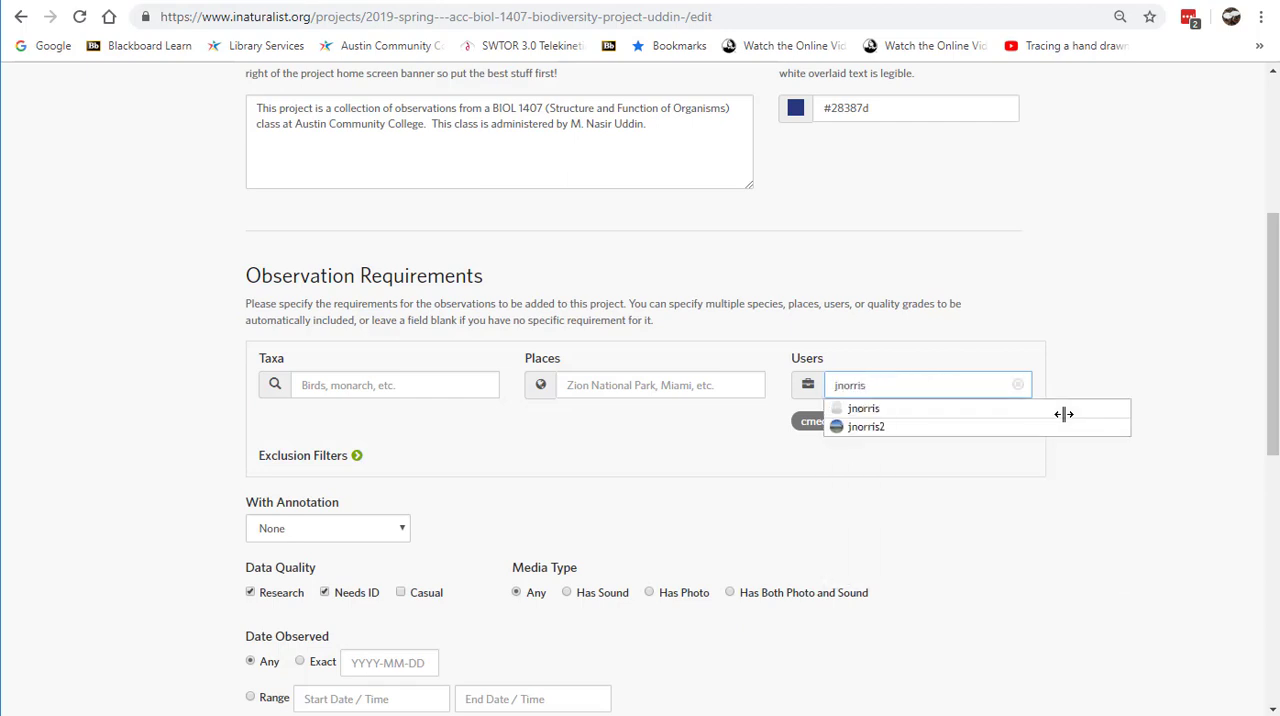
pyautogui.click(914, 428)
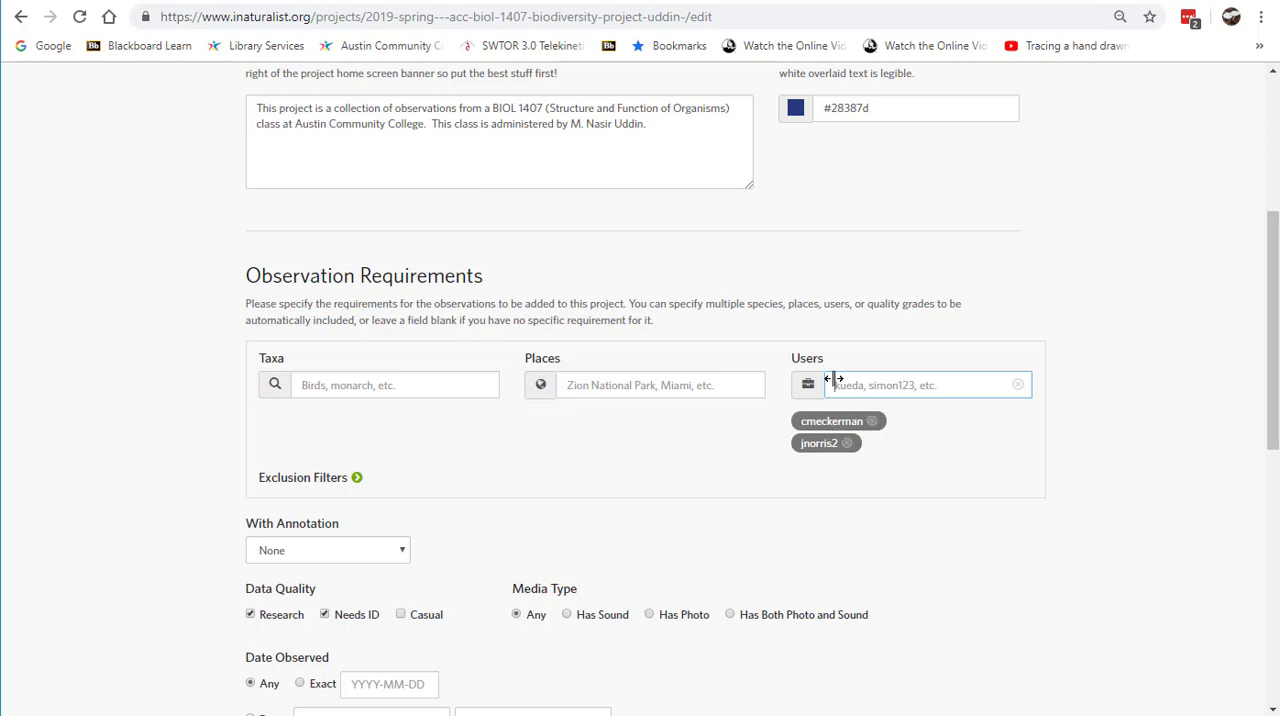
# Step: Remove the just-added username from the observation requirements and save the project details
pyautogui.click(849, 443)
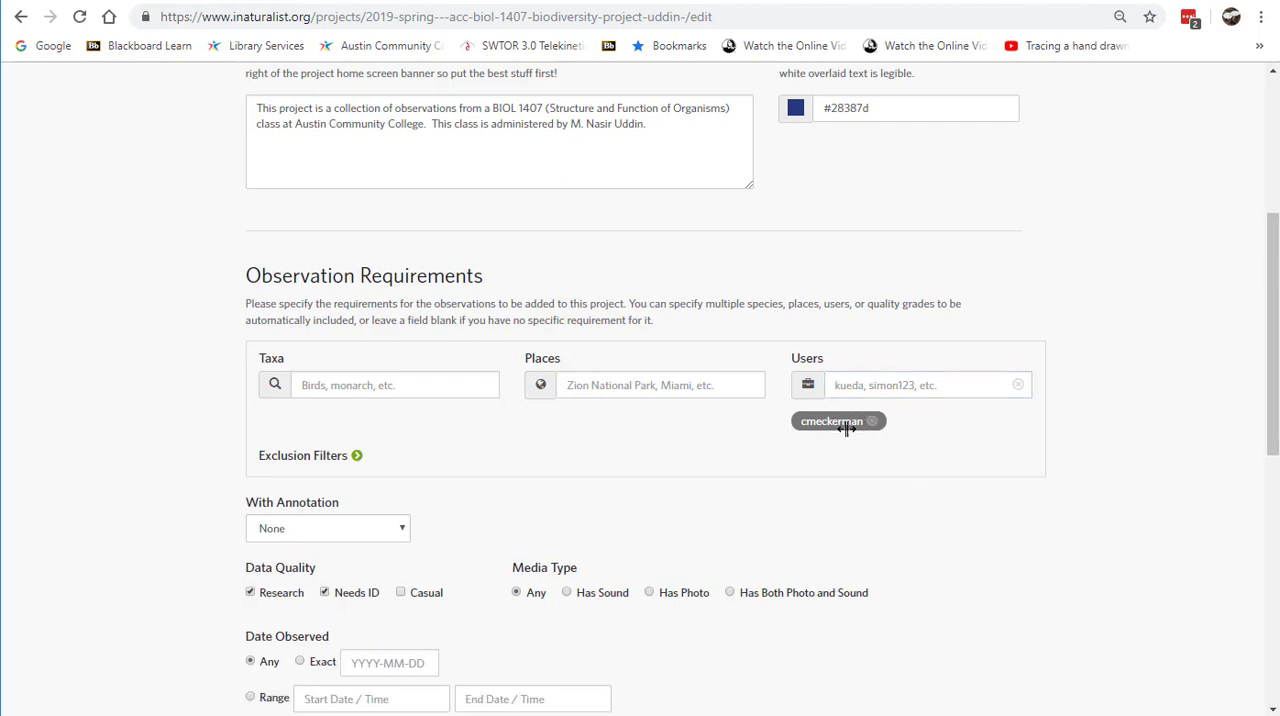
pyautogui.scroll(-6, 983, 540)
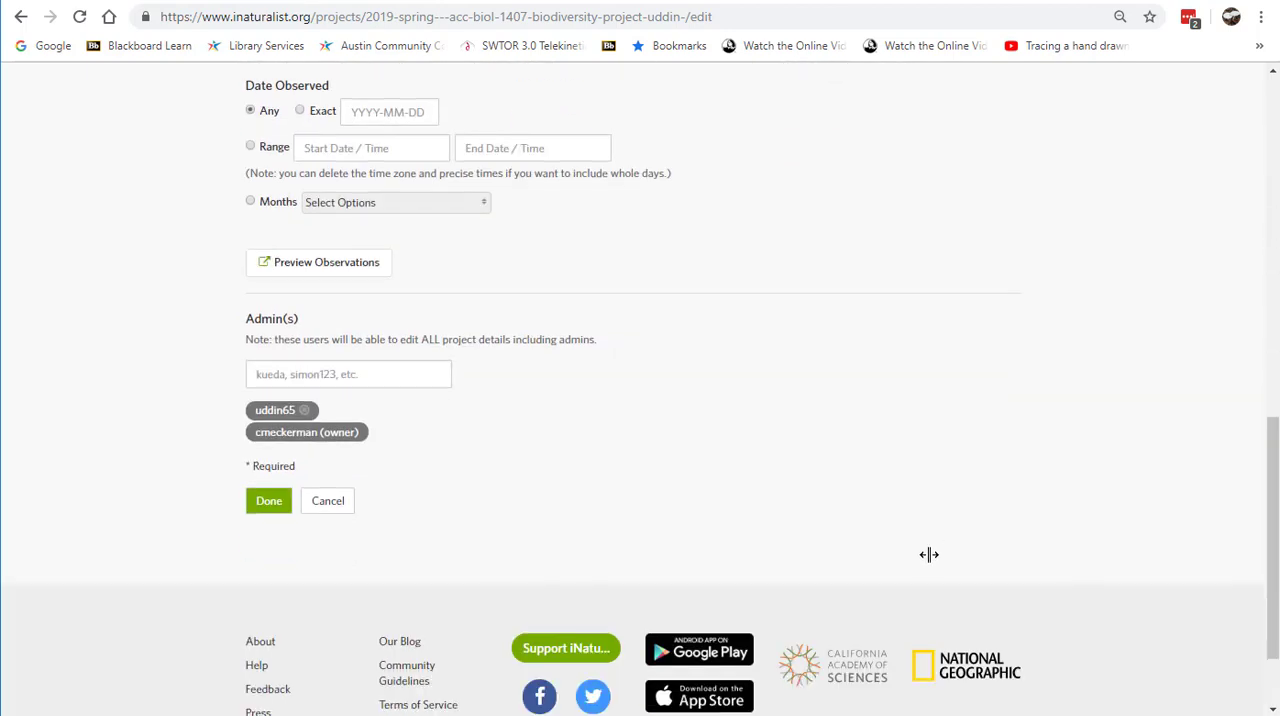
pyautogui.click(267, 500)
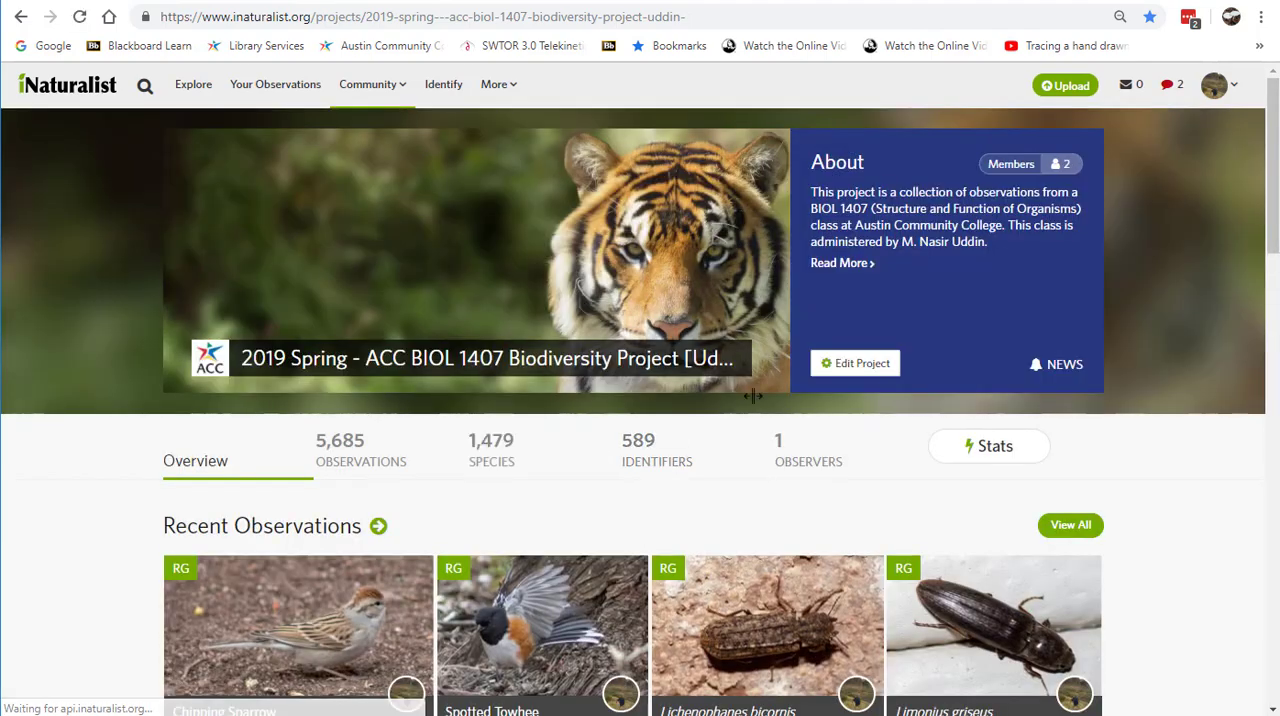
# Step: Review the project's recent observations and leaderboards, and open the full observer ranking for most observations
pyautogui.scroll(-4, 917, 448)
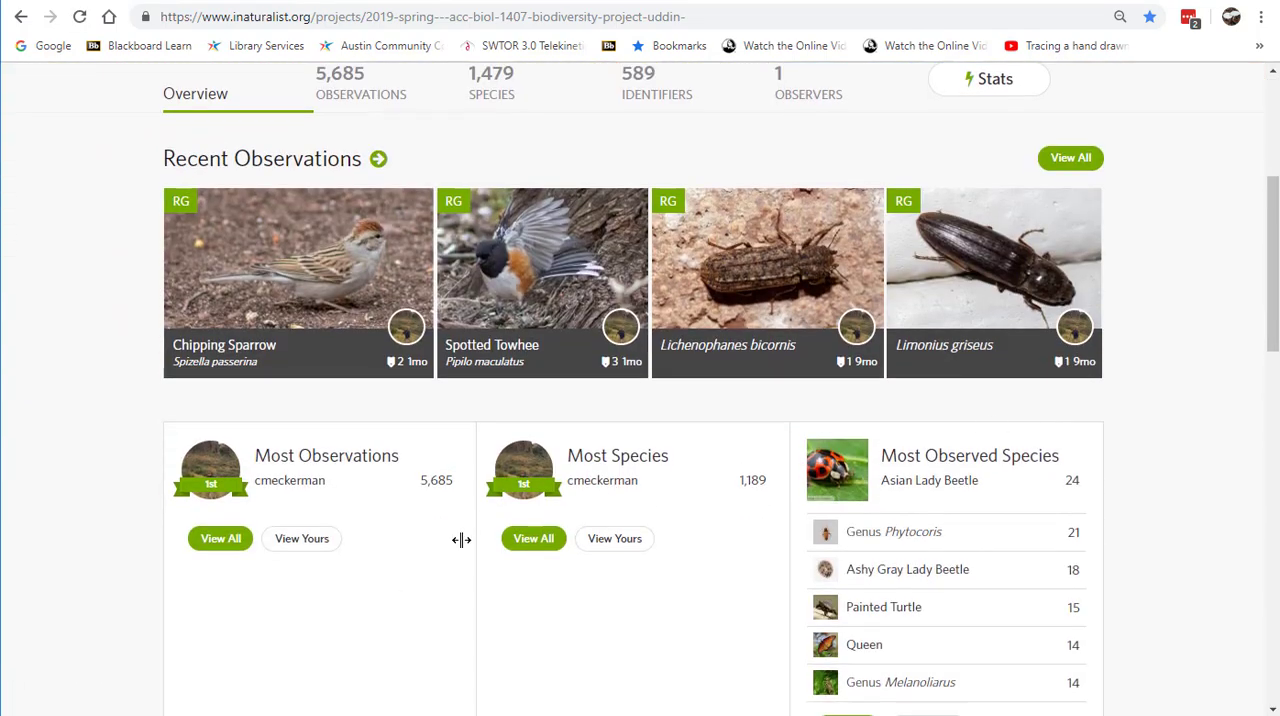
pyautogui.scroll(-1, 460, 536)
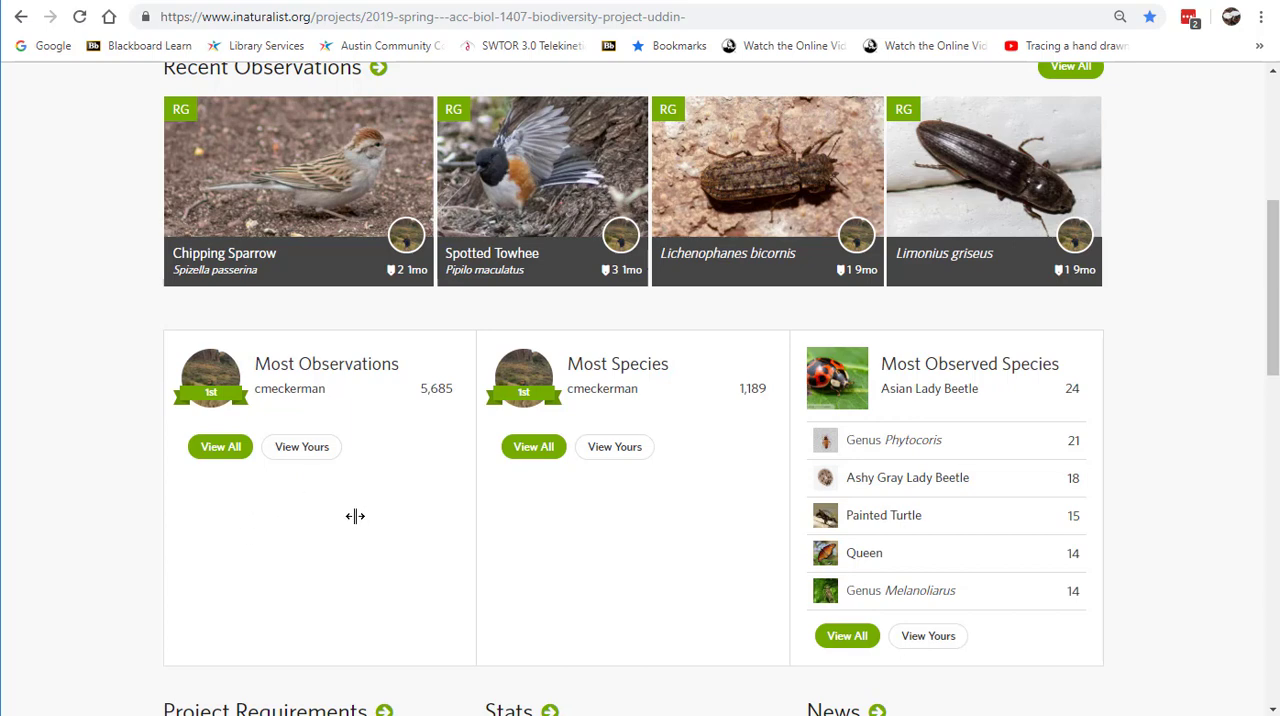
pyautogui.scroll(2, 350, 520)
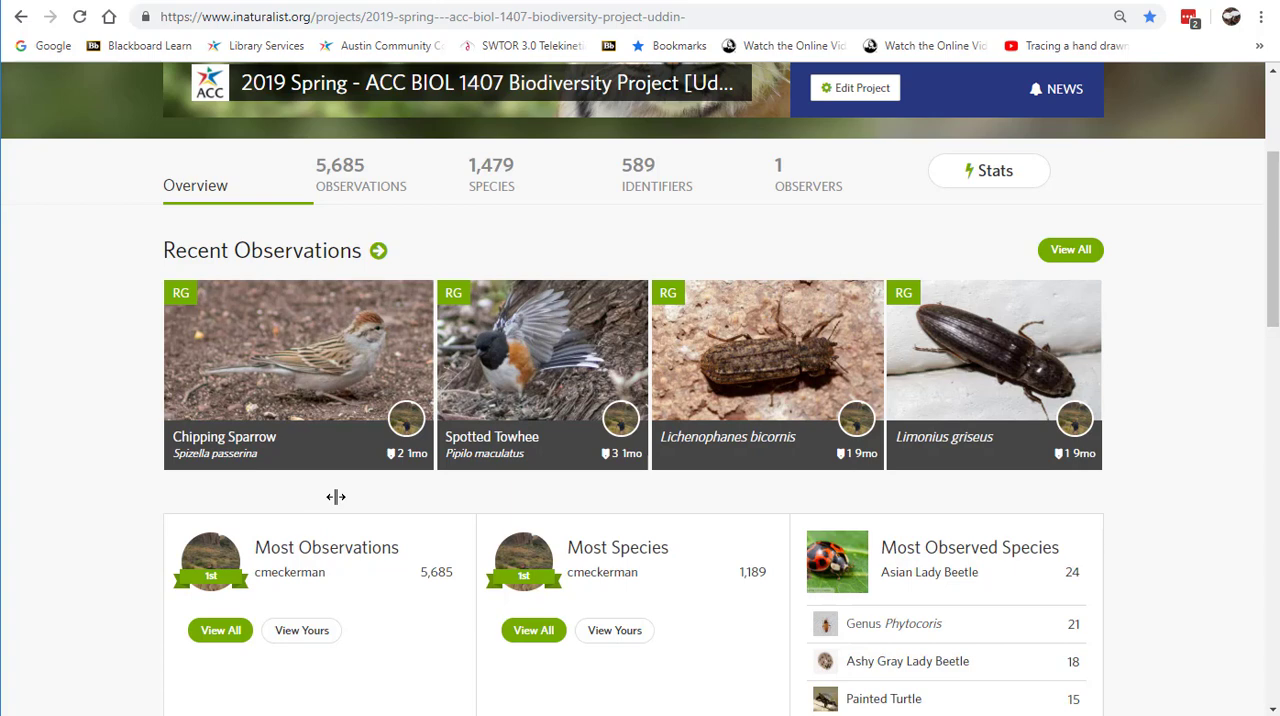
pyautogui.scroll(-1, 335, 497)
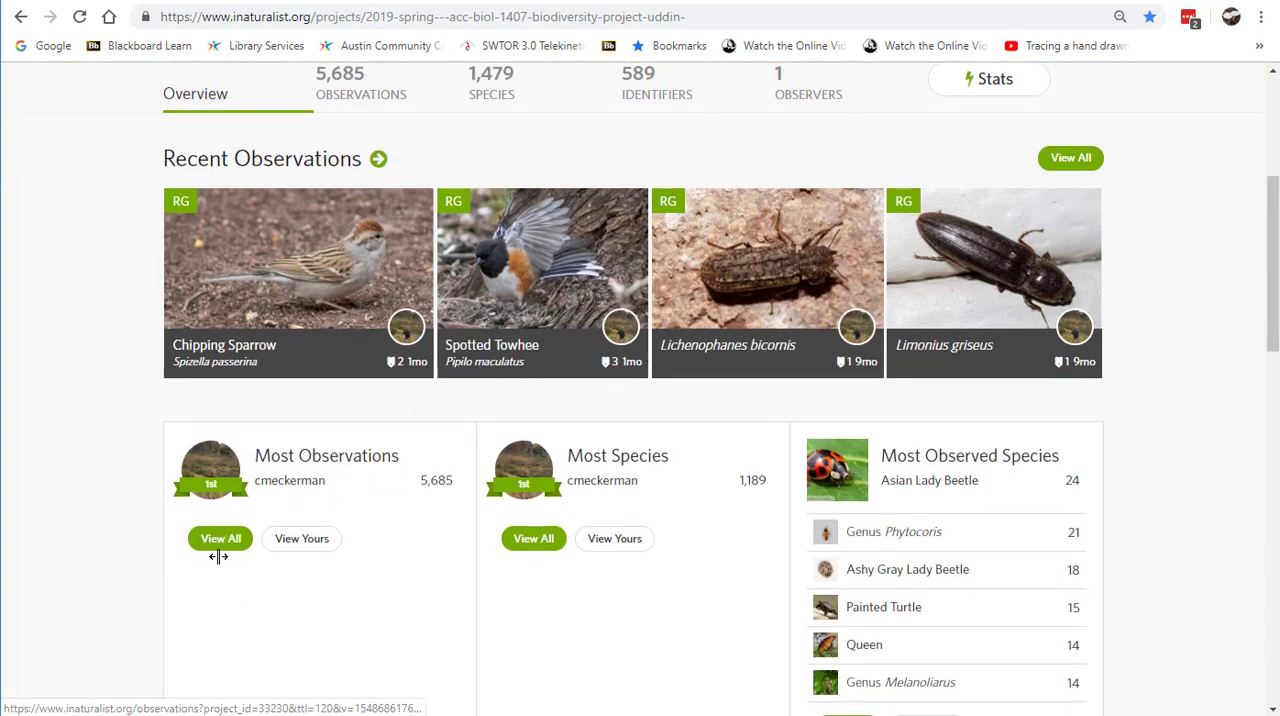
pyautogui.scroll(-2, 281, 560)
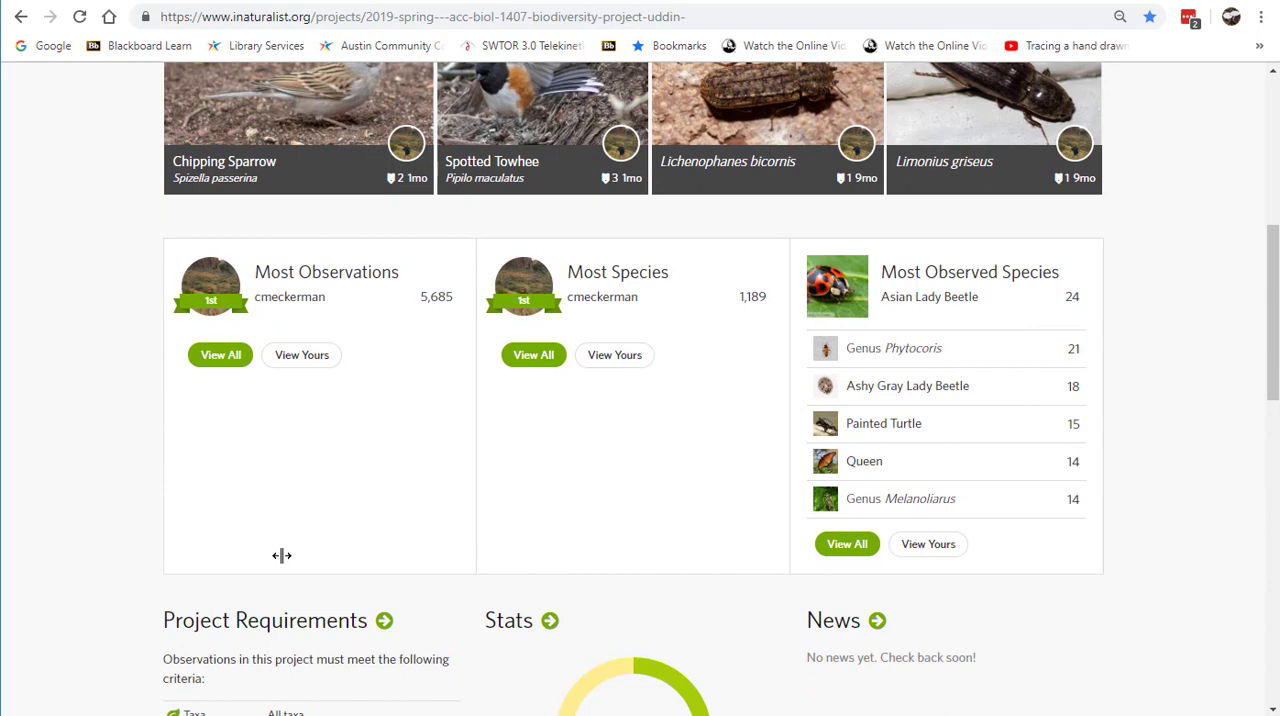
pyautogui.click(220, 358)
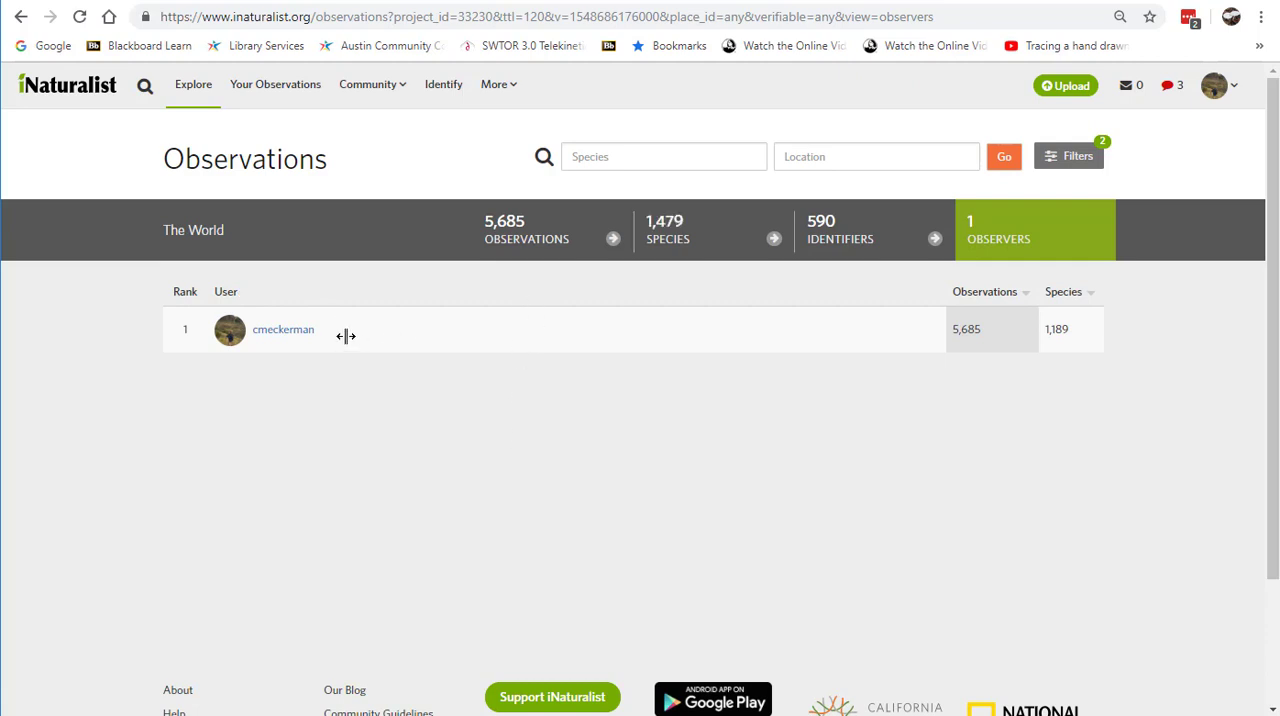
# Step: Open the ranked observer's profile, look through it, and go to the full list of that observer's observations
pyautogui.click(229, 329)
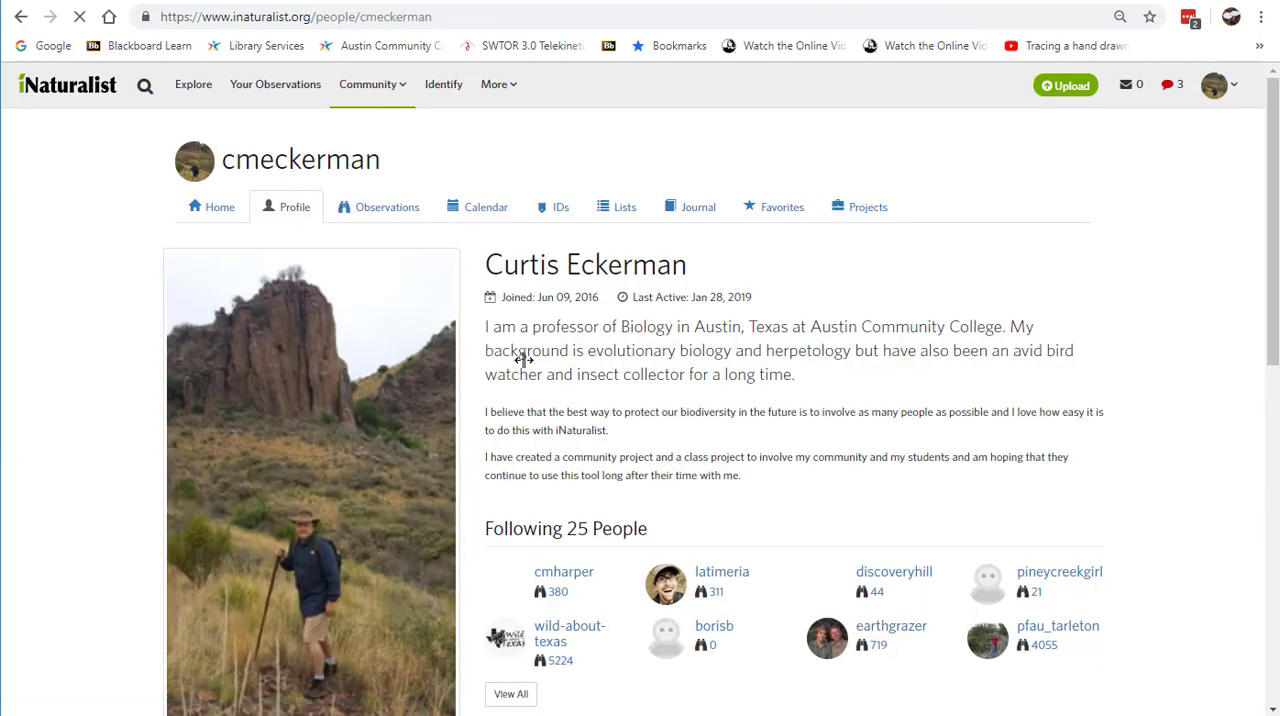
pyautogui.scroll(-1, 790, 368)
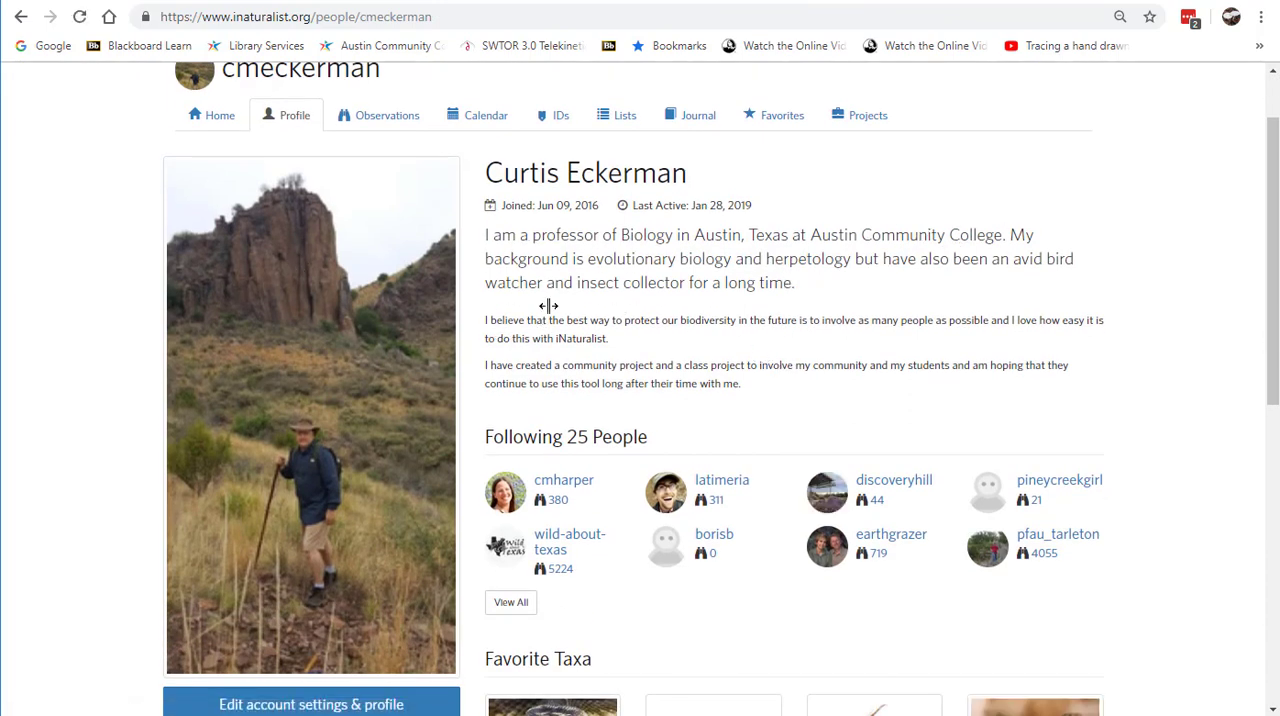
pyautogui.scroll(-4, 600, 298)
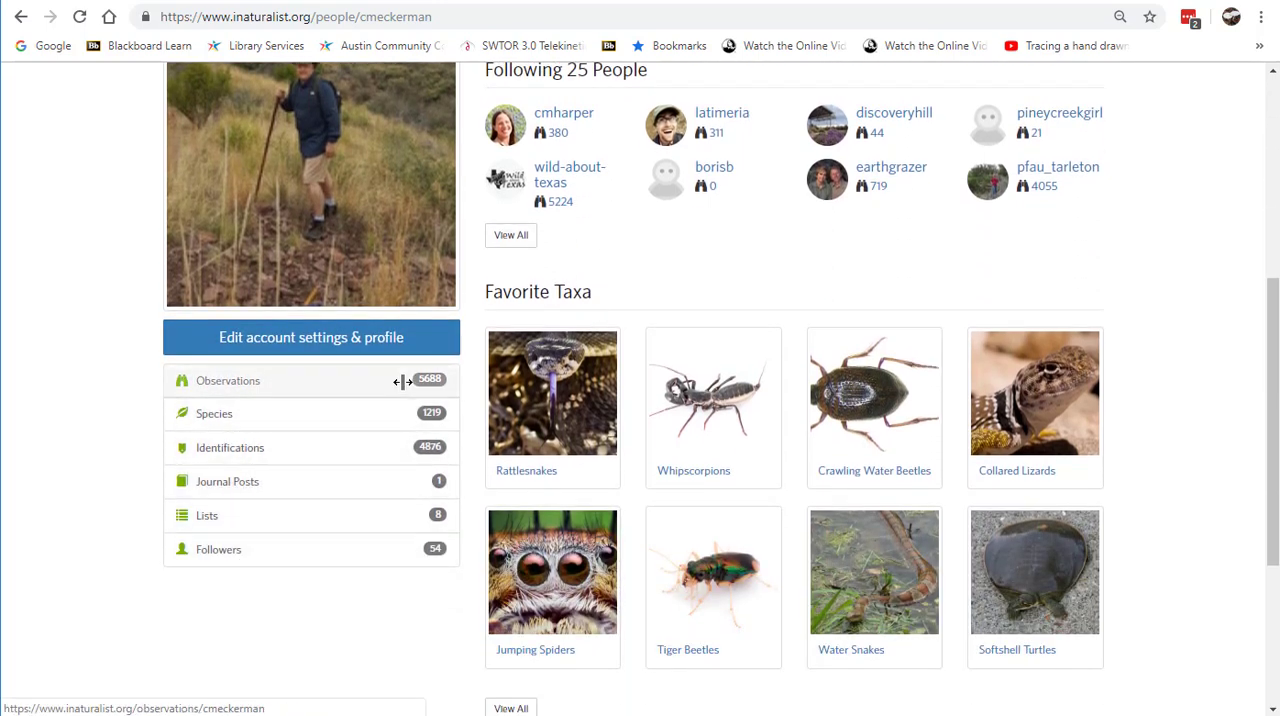
pyautogui.click(369, 377)
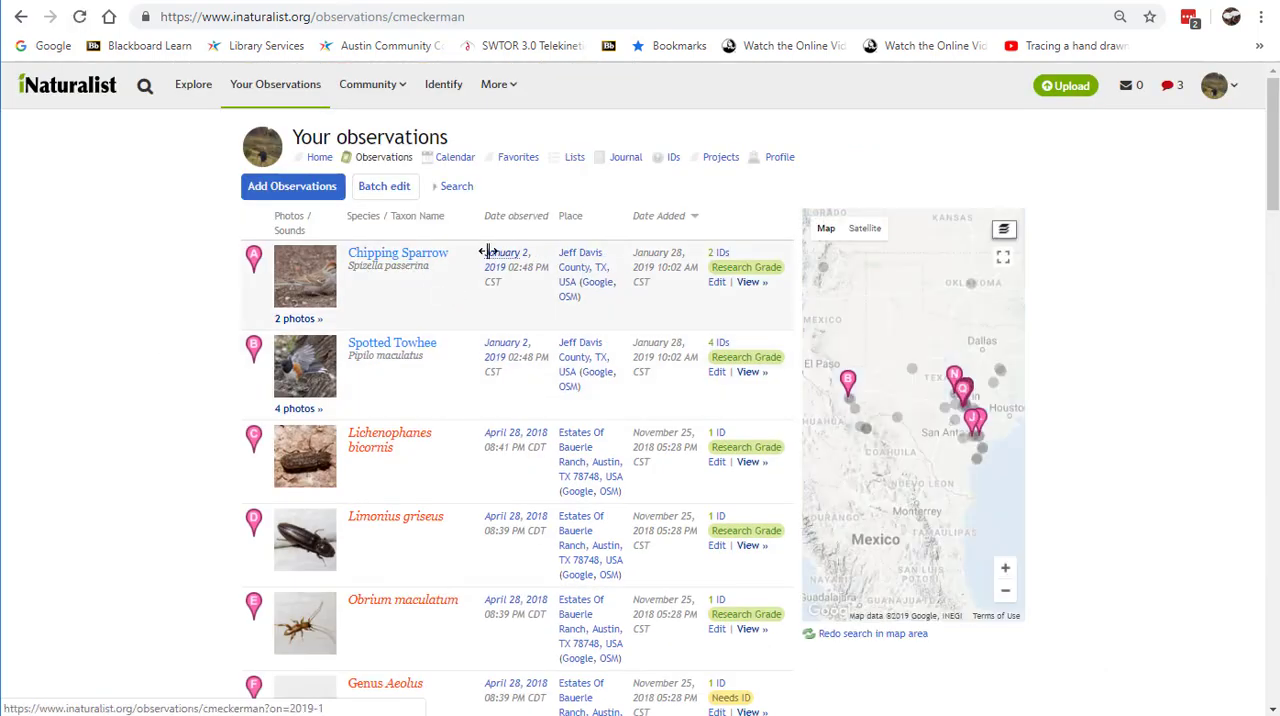
pyautogui.scroll(-5, 506, 285)
pyautogui.scroll(5, 506, 290)
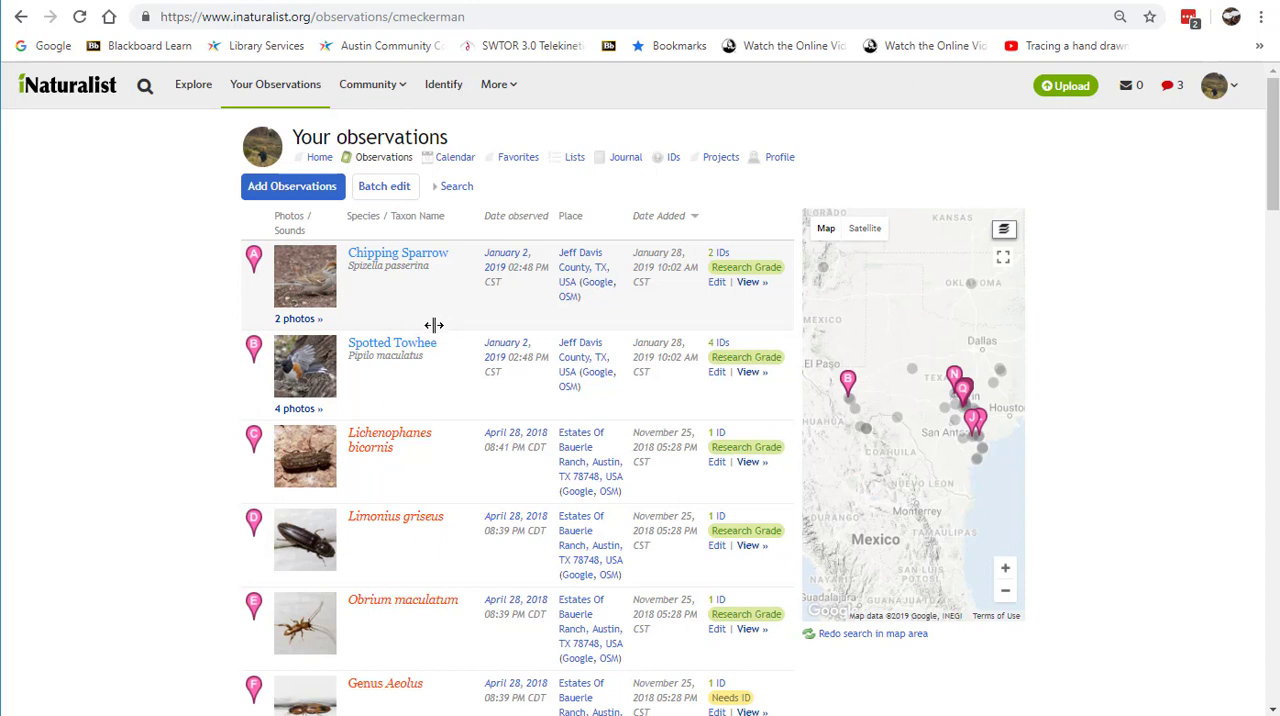
# Step: Expand the observation search filters, try out several organism groups including fungi, and clear the whole group selection
pyautogui.click(453, 186)
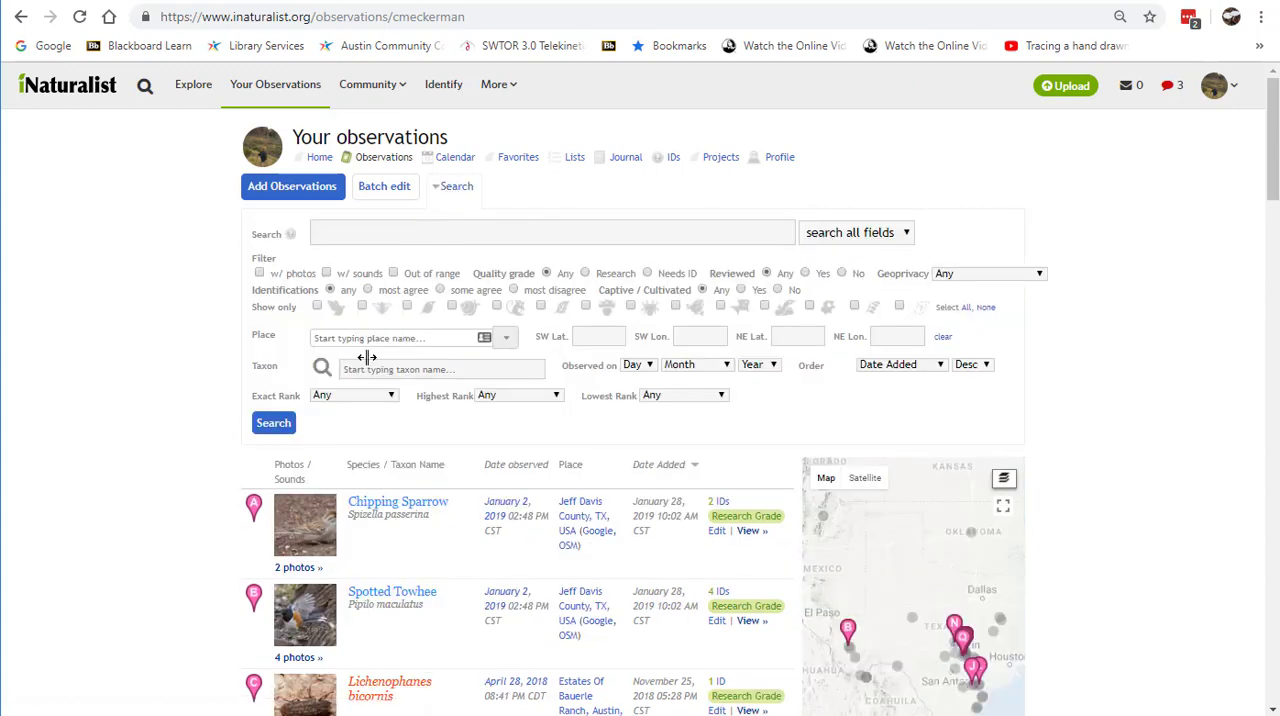
pyautogui.click(585, 305)
pyautogui.click(585, 305)
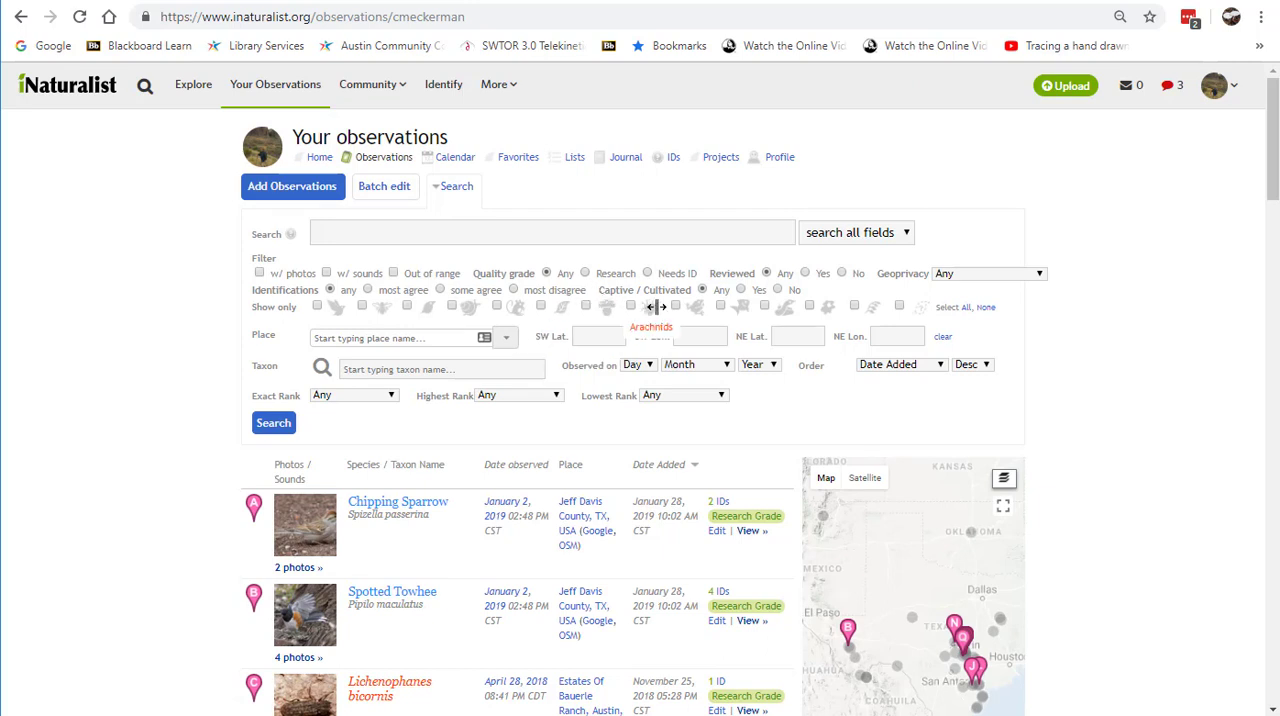
pyautogui.click(677, 304)
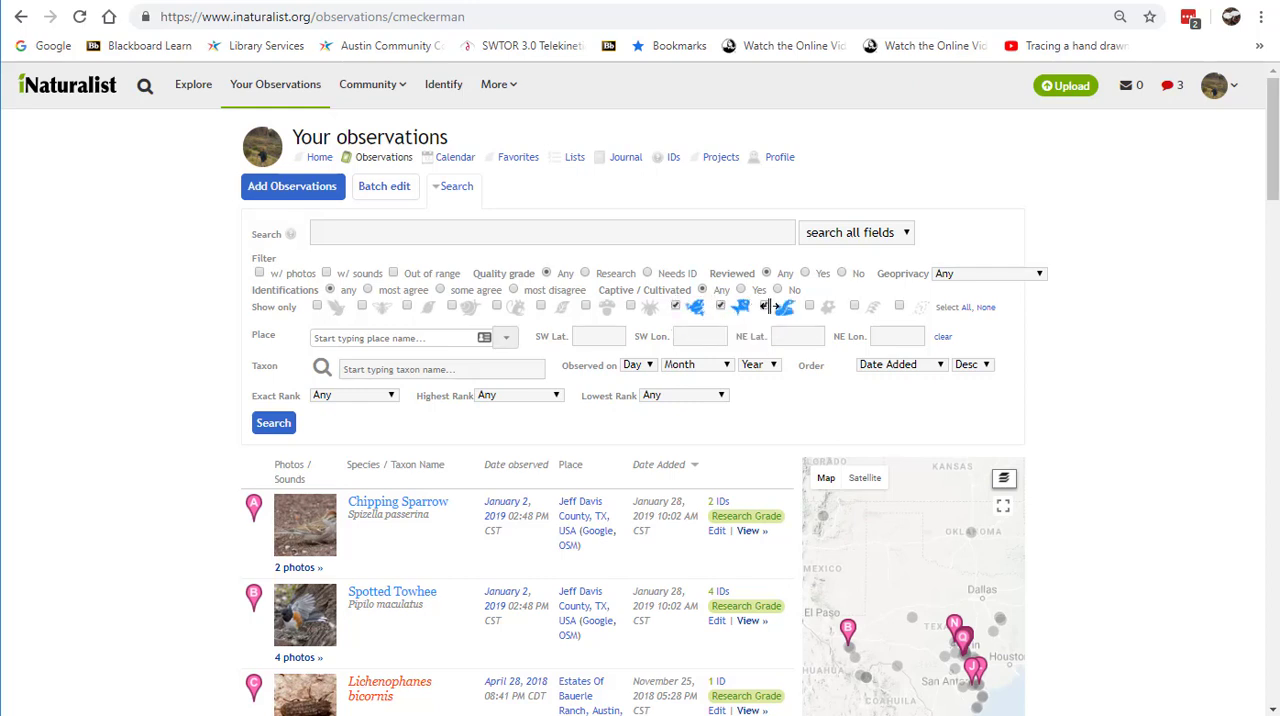
pyautogui.click(496, 305)
pyautogui.click(317, 305)
pyautogui.click(317, 305)
pyautogui.click(986, 307)
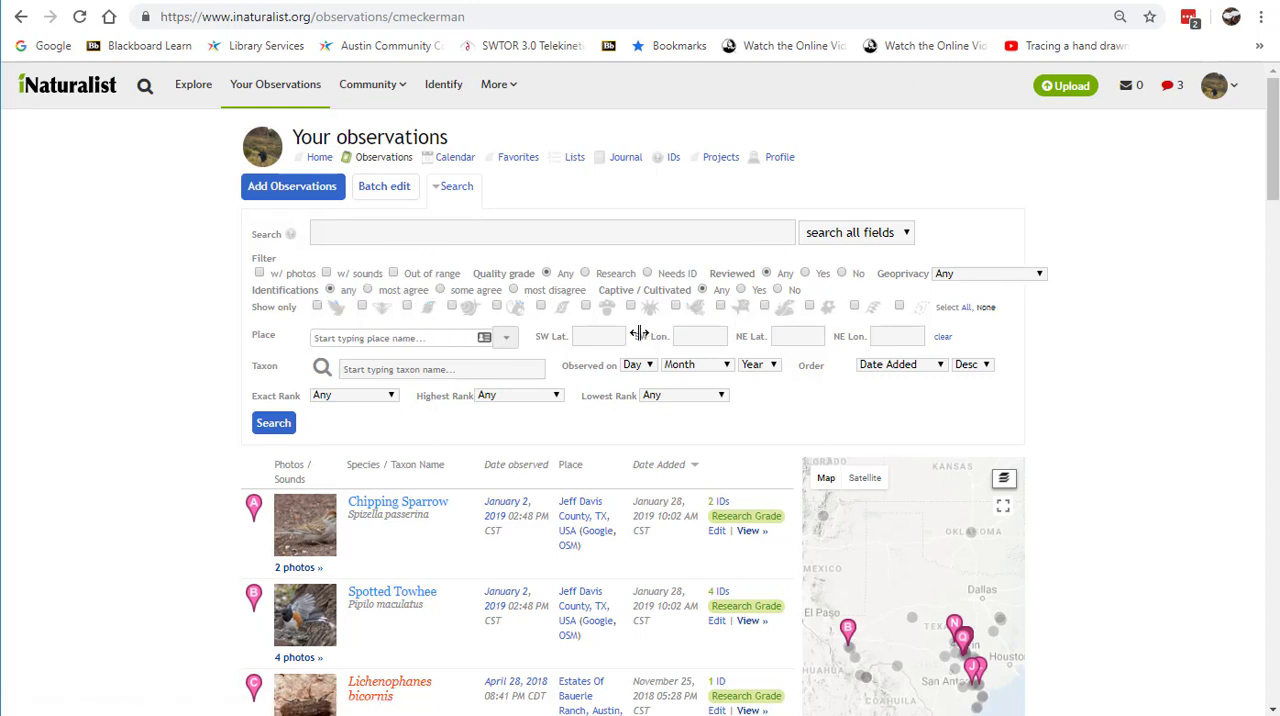
# Step: Filter your observations to Fungi Including Lichens only and look through the matching records
pyautogui.click(586, 306)
pyautogui.click(279, 425)
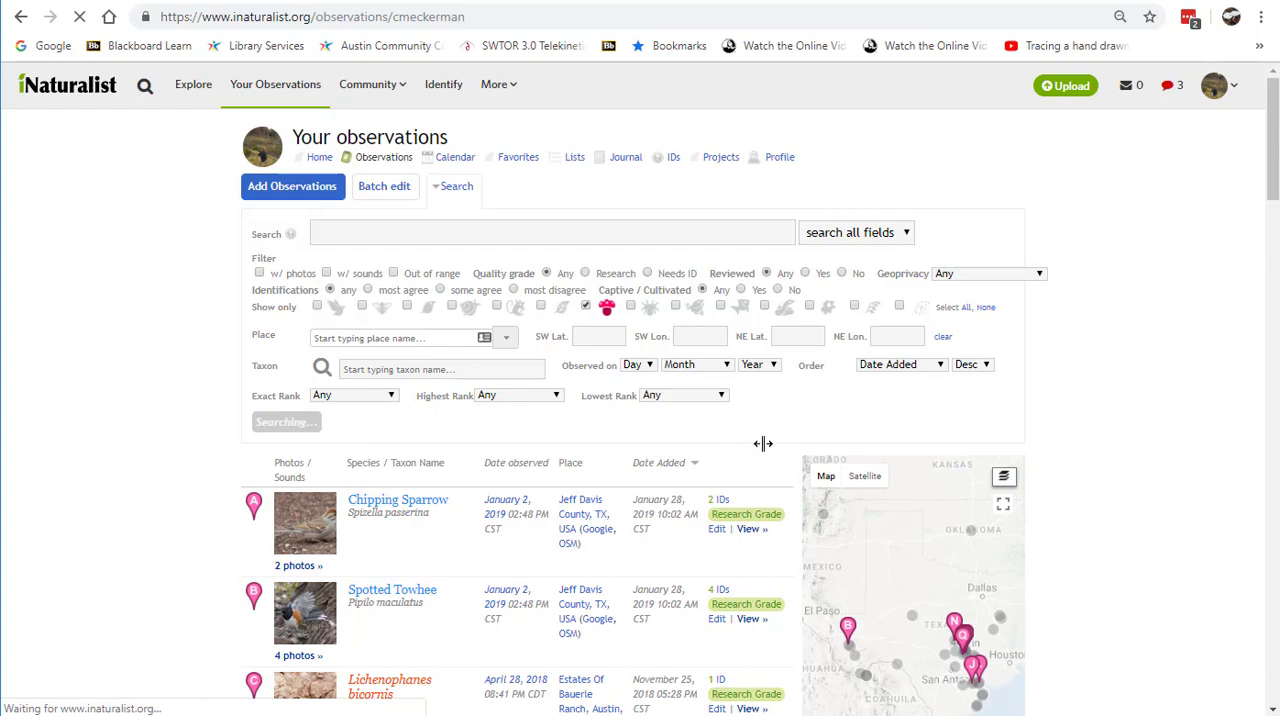
pyautogui.scroll(-3, 625, 402)
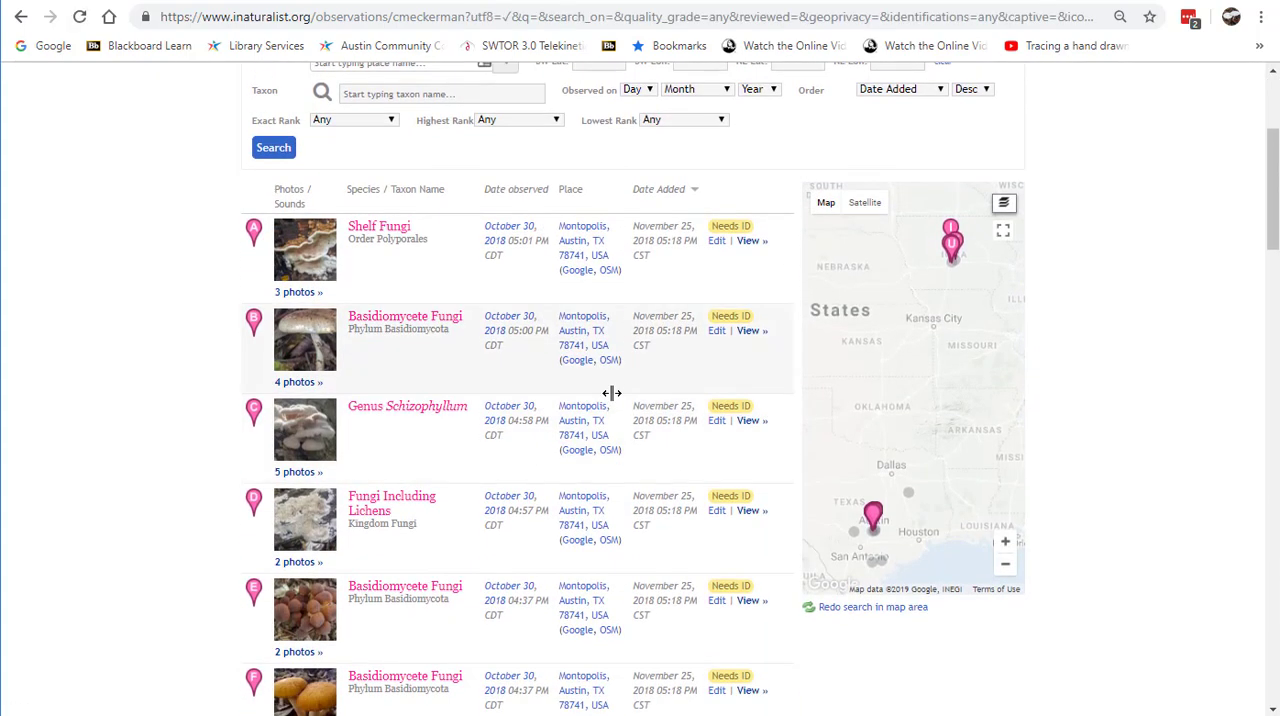
pyautogui.scroll(-5, 503, 359)
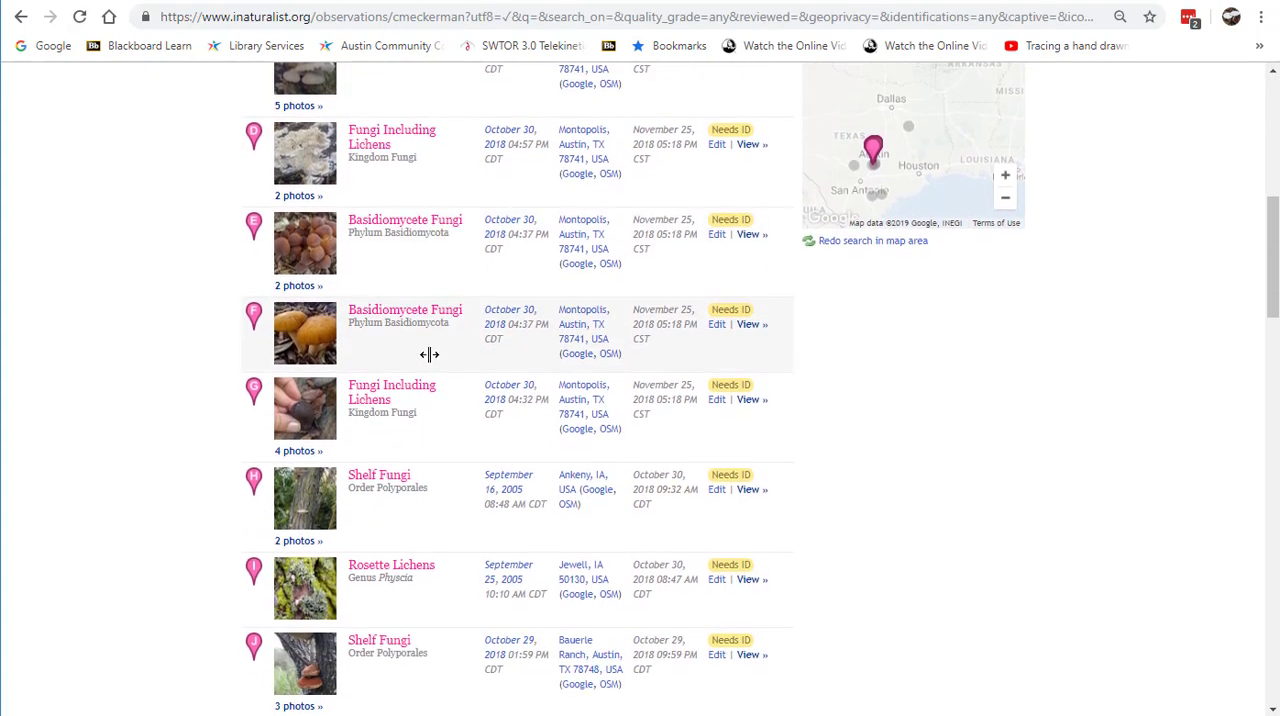
pyautogui.scroll(-2, 423, 355)
pyautogui.scroll(-3, 390, 362)
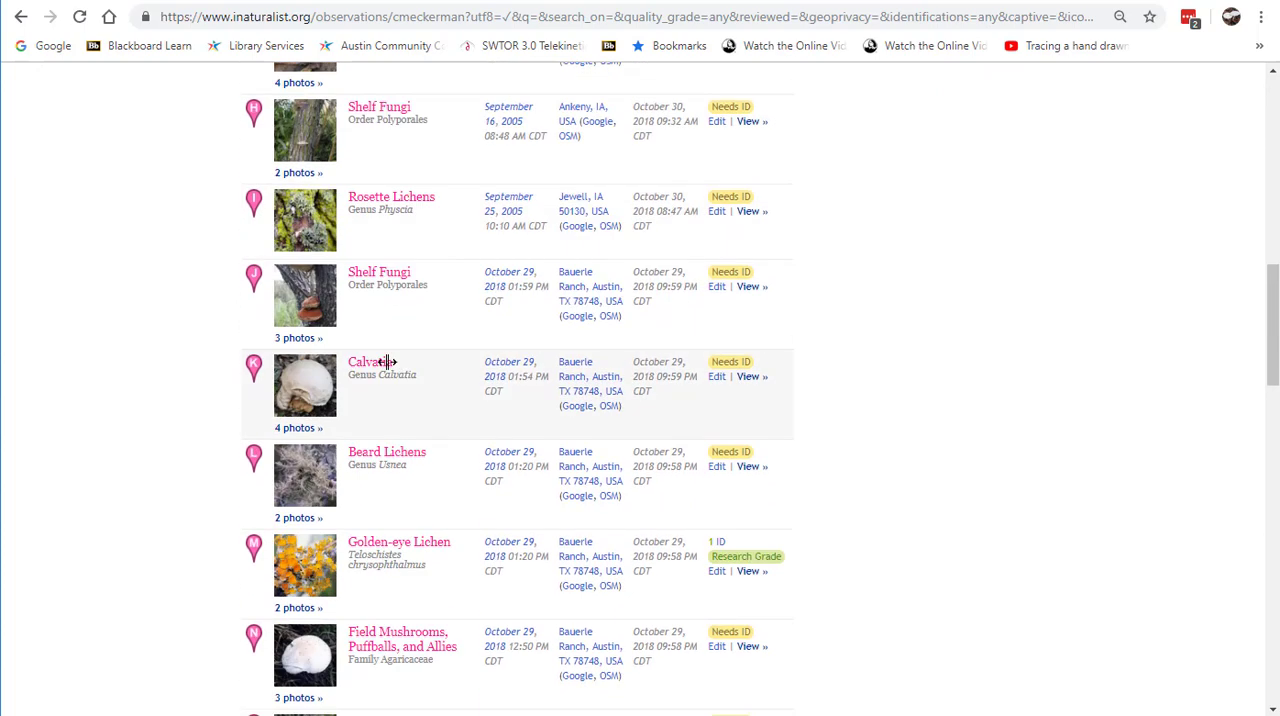
pyautogui.scroll(-1, 388, 360)
pyautogui.scroll(1, 385, 362)
pyautogui.scroll(-3, 385, 362)
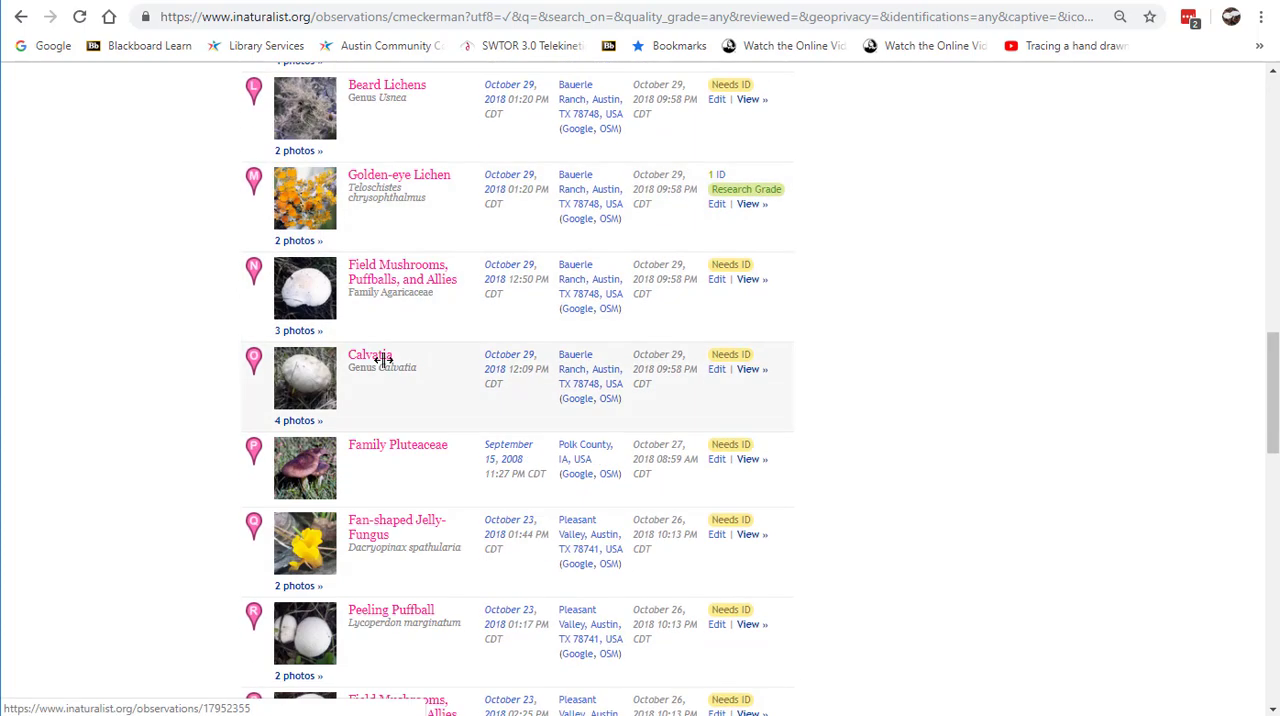
# Step: Open the Shelf Fungi (Order Polyporales) observation dated October 30, 2018, 05:01 PM, from the filtered list
pyautogui.scroll(4, 383, 360)
pyautogui.scroll(6, 383, 360)
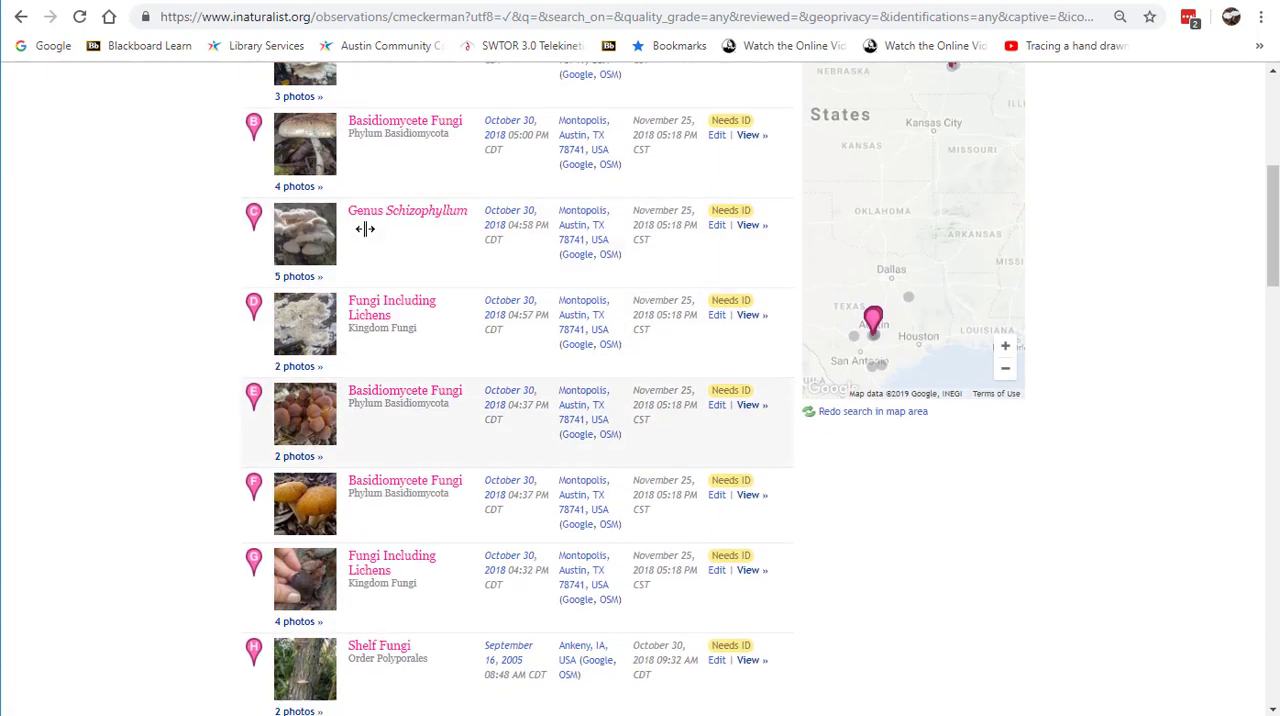
pyautogui.scroll(2, 367, 262)
pyautogui.click(375, 220)
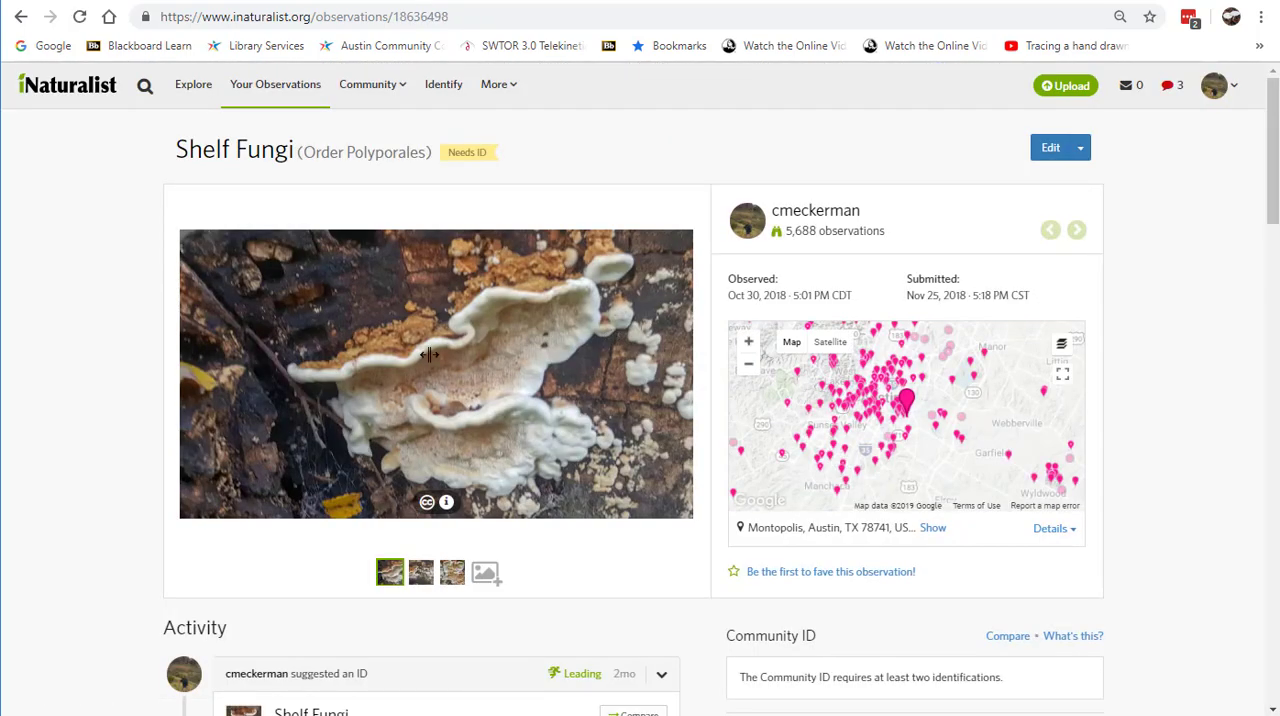
# Step: Look through the Shelf Fungi observation's second and third photos, its suggested identification and the projects it belongs to
pyautogui.scroll(-2, 622, 492)
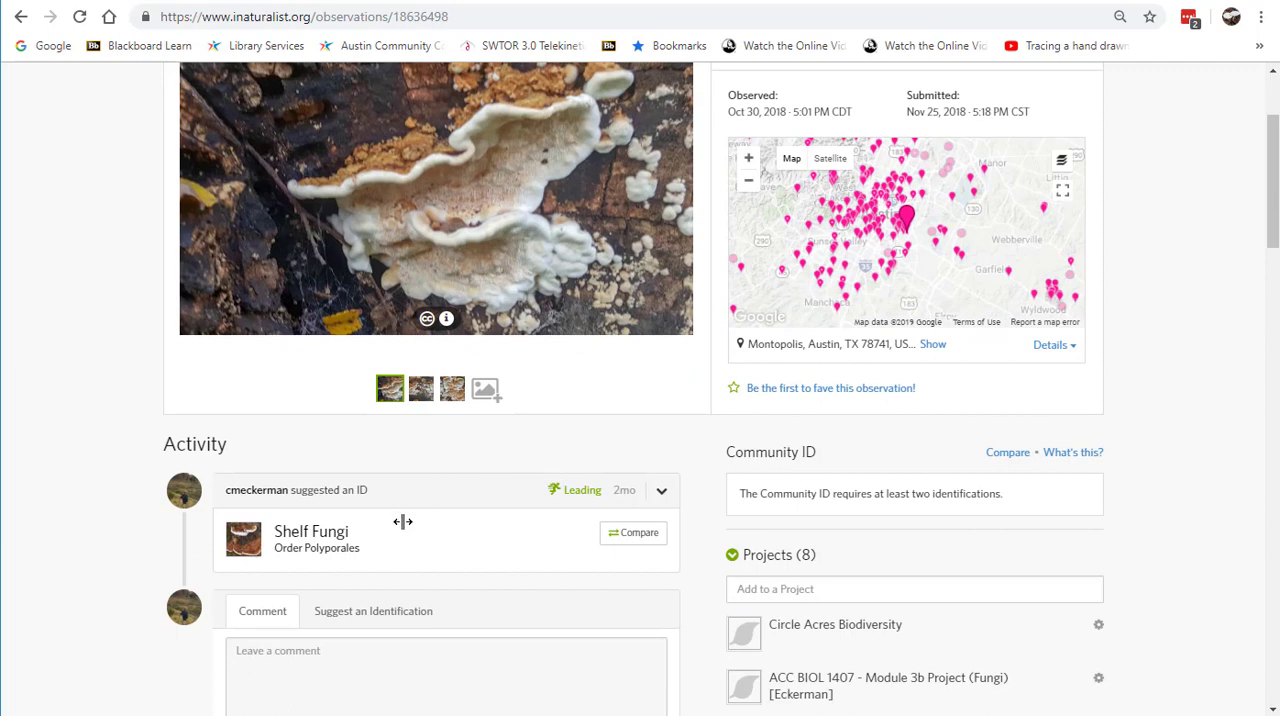
pyautogui.scroll(1, 678, 430)
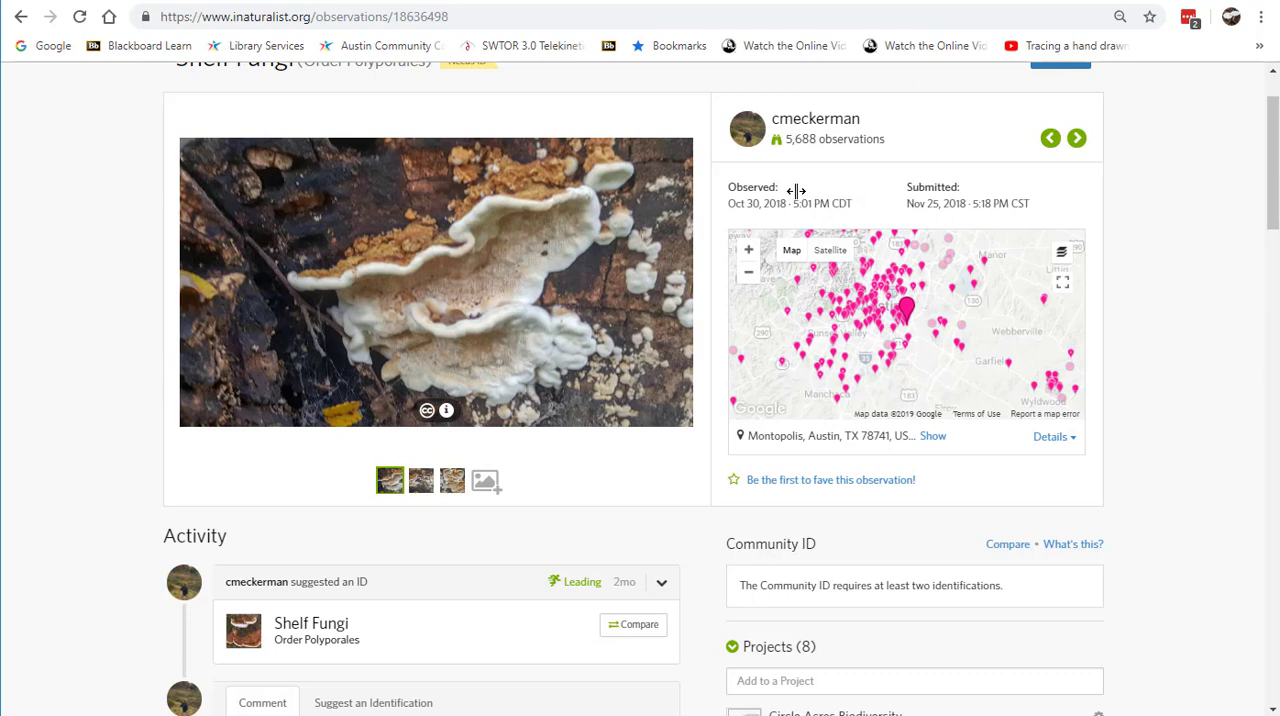
pyautogui.click(421, 480)
pyautogui.click(452, 480)
pyautogui.scroll(-1, 522, 471)
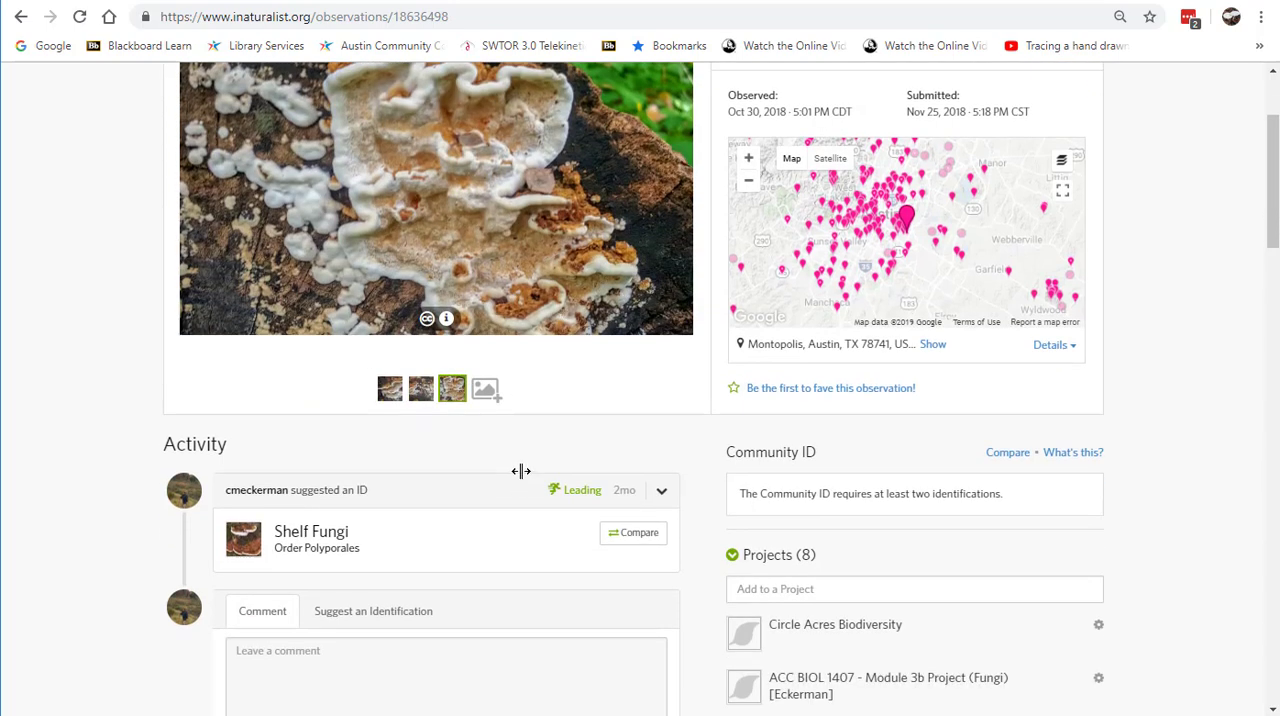
pyautogui.scroll(2, 531, 402)
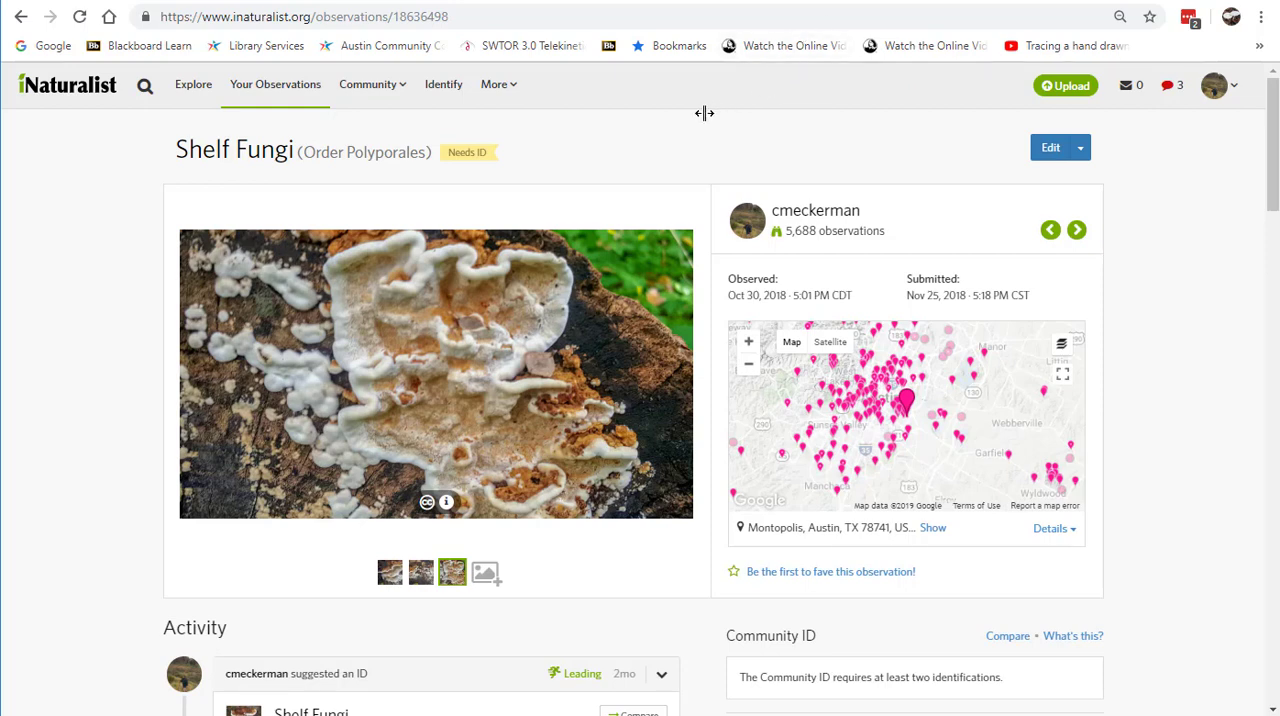
# Step: Go back through the observation and observer lists to the 2019 Spring - ACC BIOL 1407 Biodiversity Project page
pyautogui.click(18, 17)
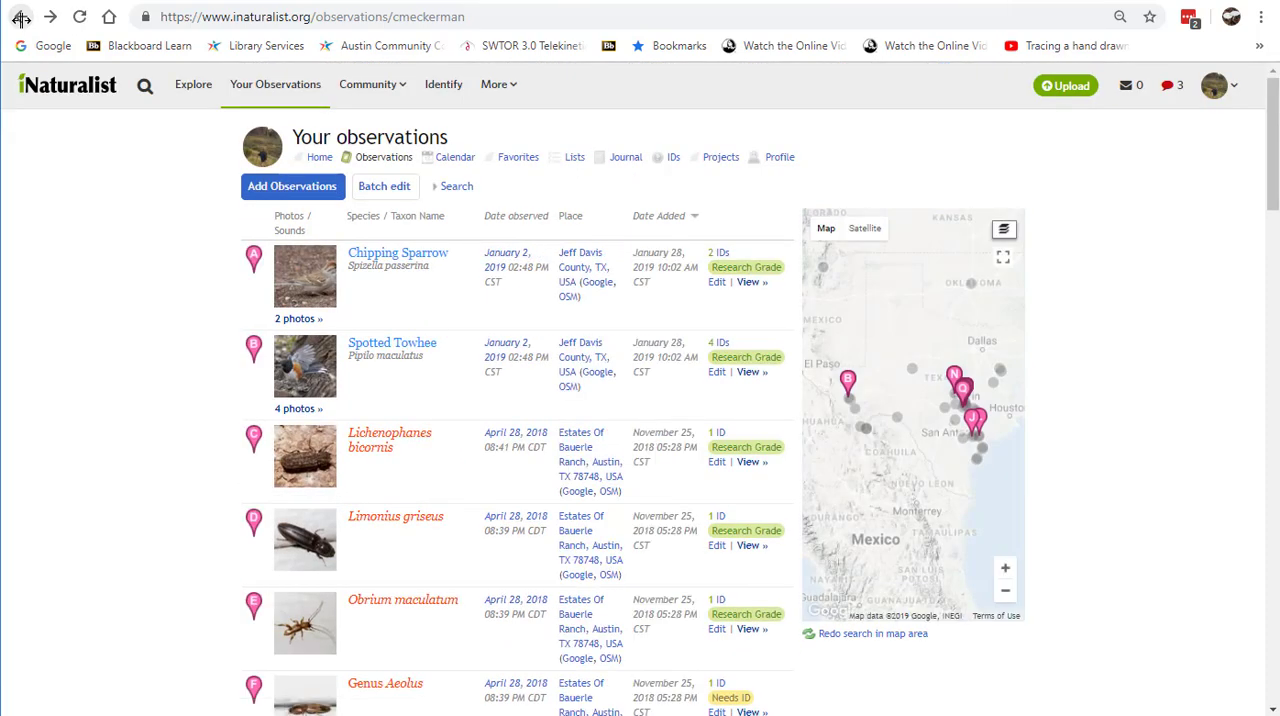
pyautogui.click(20, 17)
pyautogui.click(20, 17)
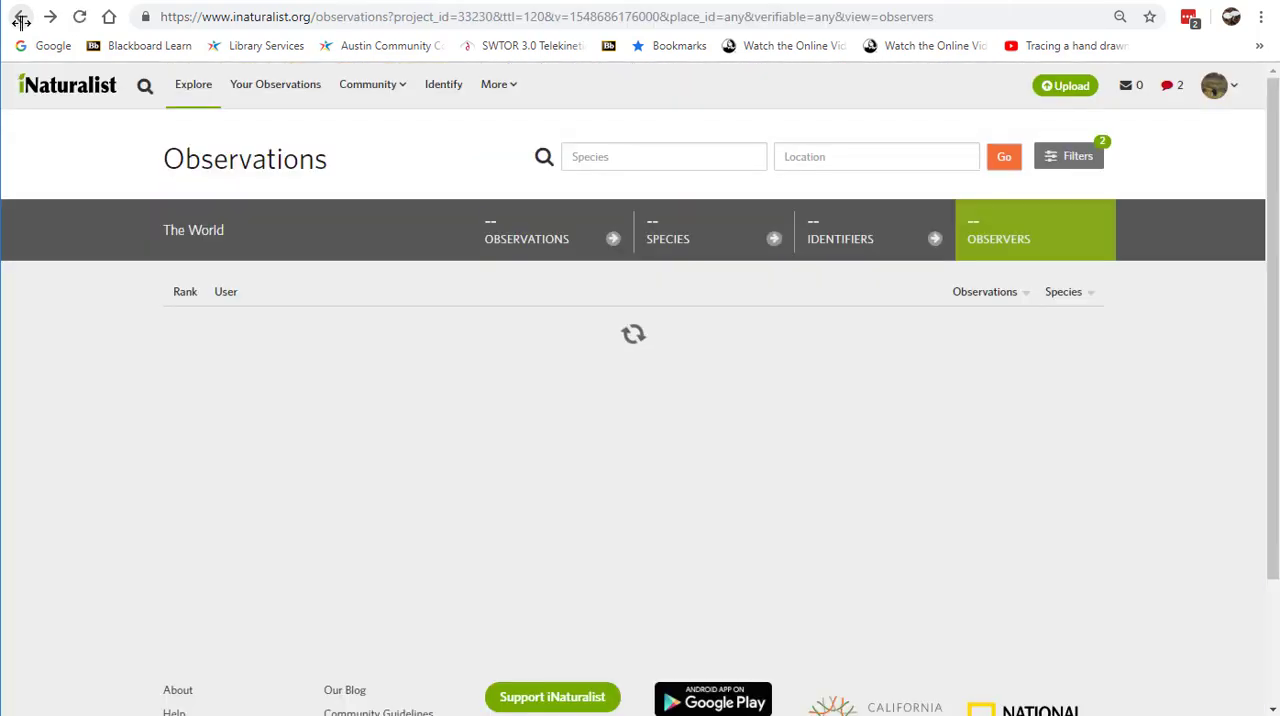
pyautogui.click(20, 17)
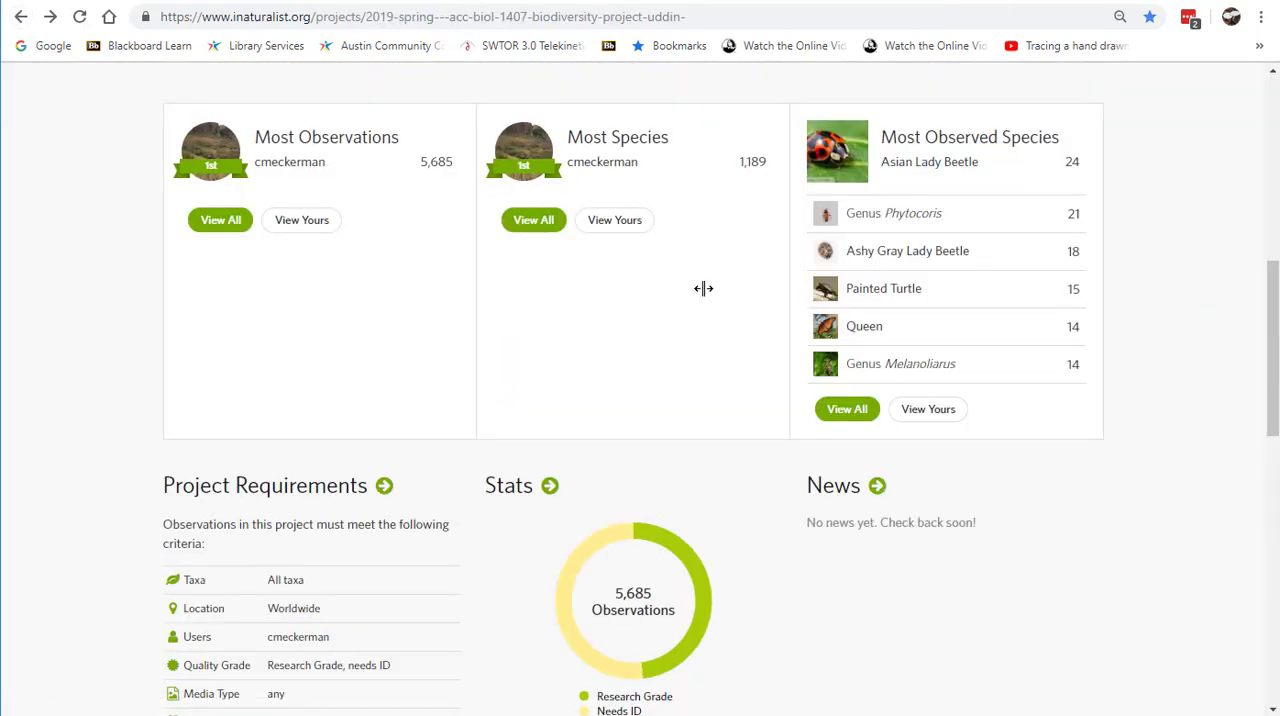
# Step: Look over the project's recent observations, leaderboards and requirements, and open its full Stats page
pyautogui.scroll(-3, 697, 420)
pyautogui.scroll(3, 735, 392)
pyautogui.scroll(7, 735, 392)
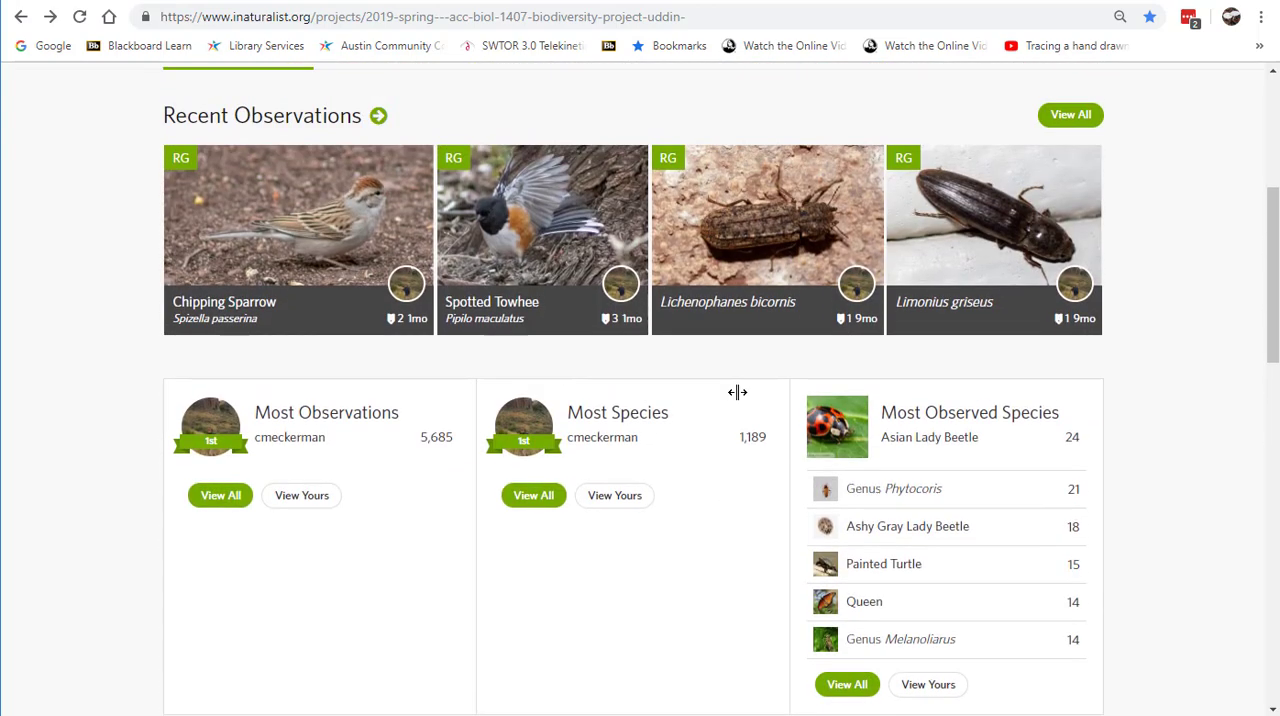
pyautogui.scroll(-3, 735, 392)
pyautogui.scroll(-4, 737, 391)
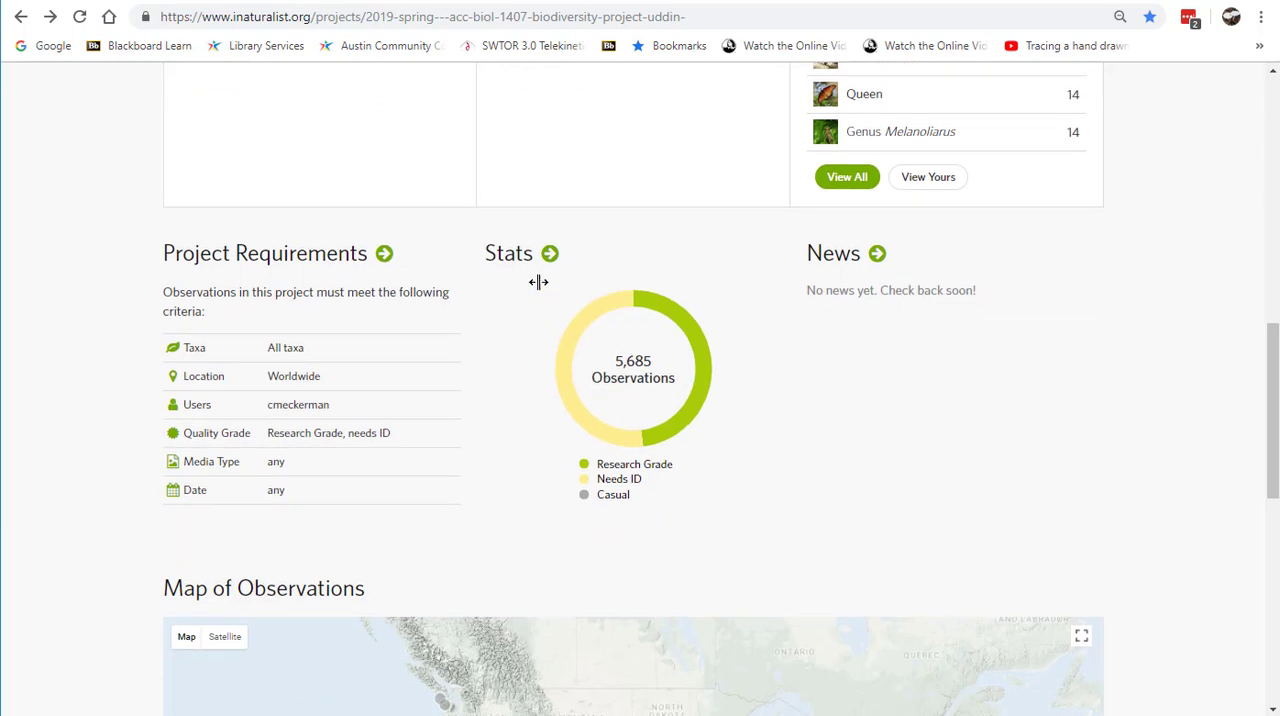
pyautogui.click(549, 257)
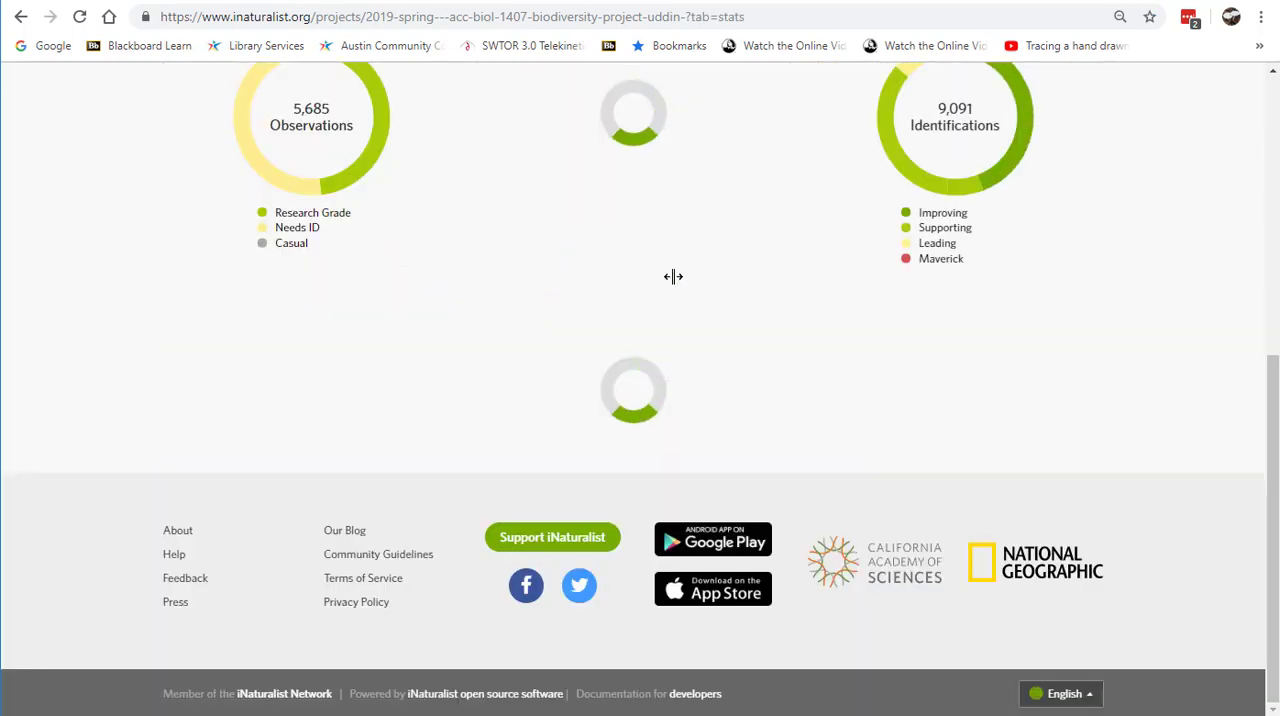
# Step: Examine the project's Observations chart by quality grade and its Species chart by organism group
pyautogui.scroll(4, 723, 295)
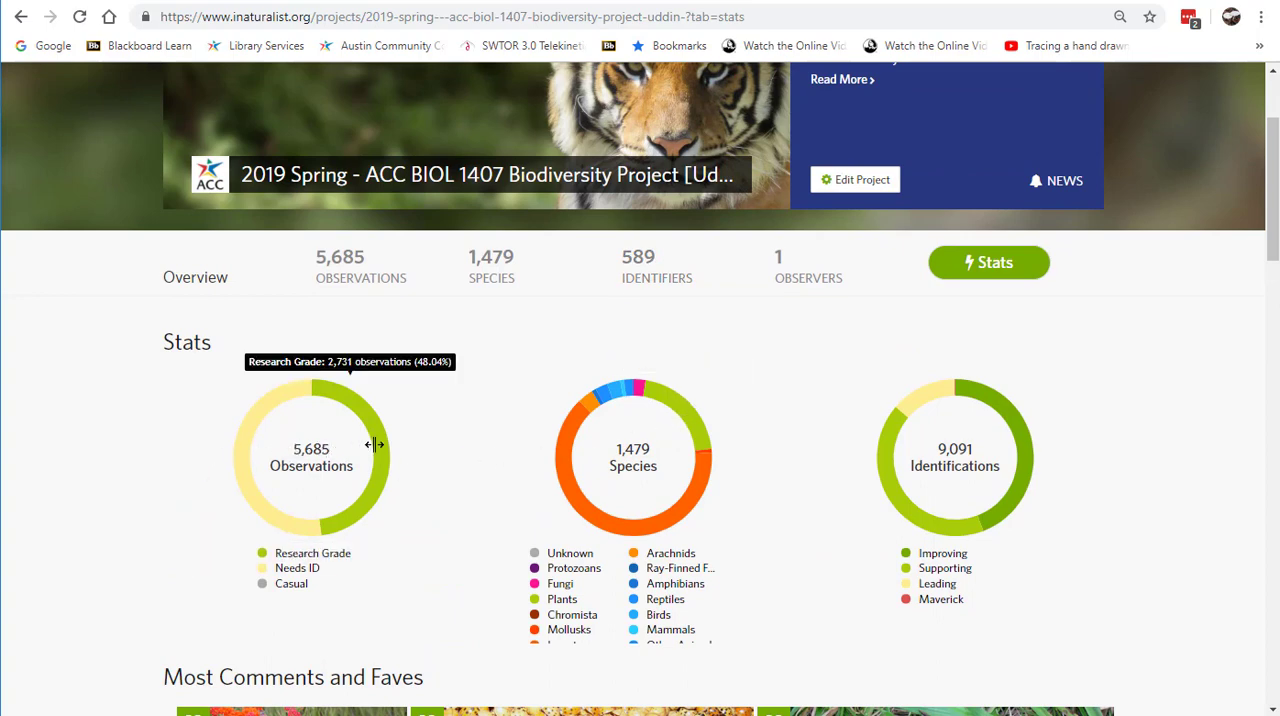
pyautogui.moveTo(236, 458)
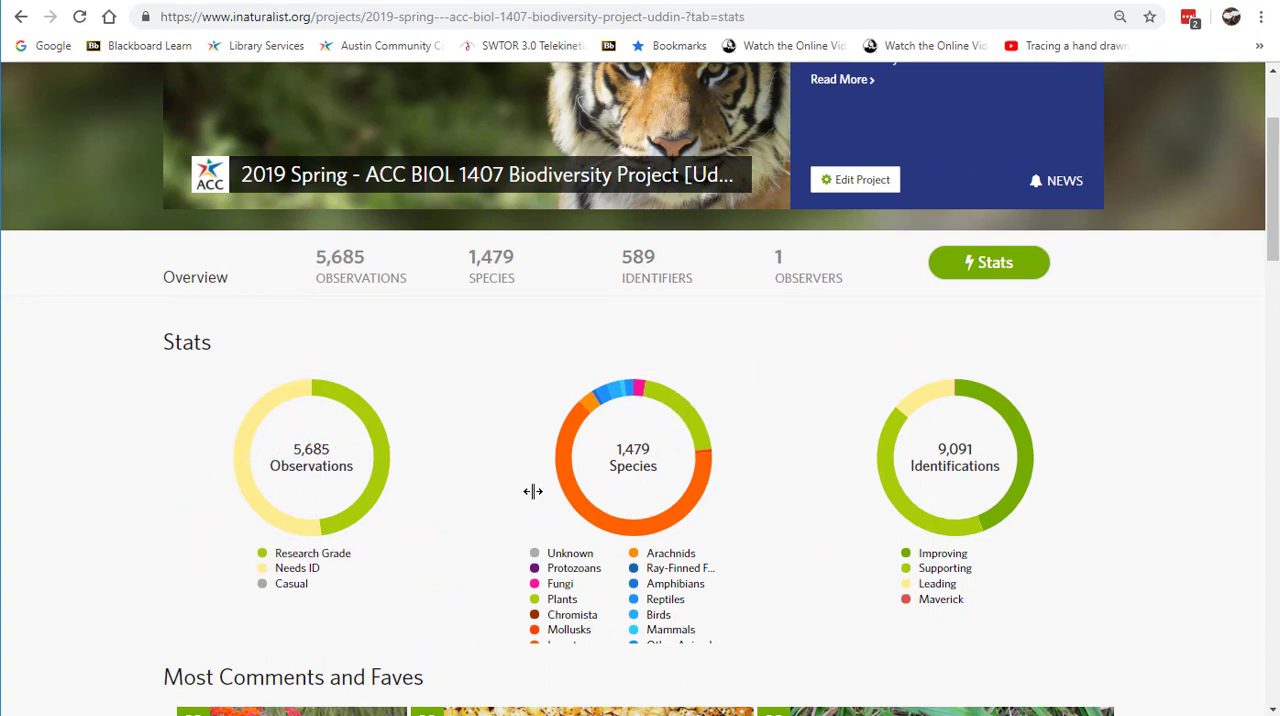
pyautogui.moveTo(572, 507)
pyautogui.moveTo(676, 408)
# Step: Look through the project's Most Comments and Faves observations, and review the charts and the About summary again
pyautogui.scroll(-2, 794, 500)
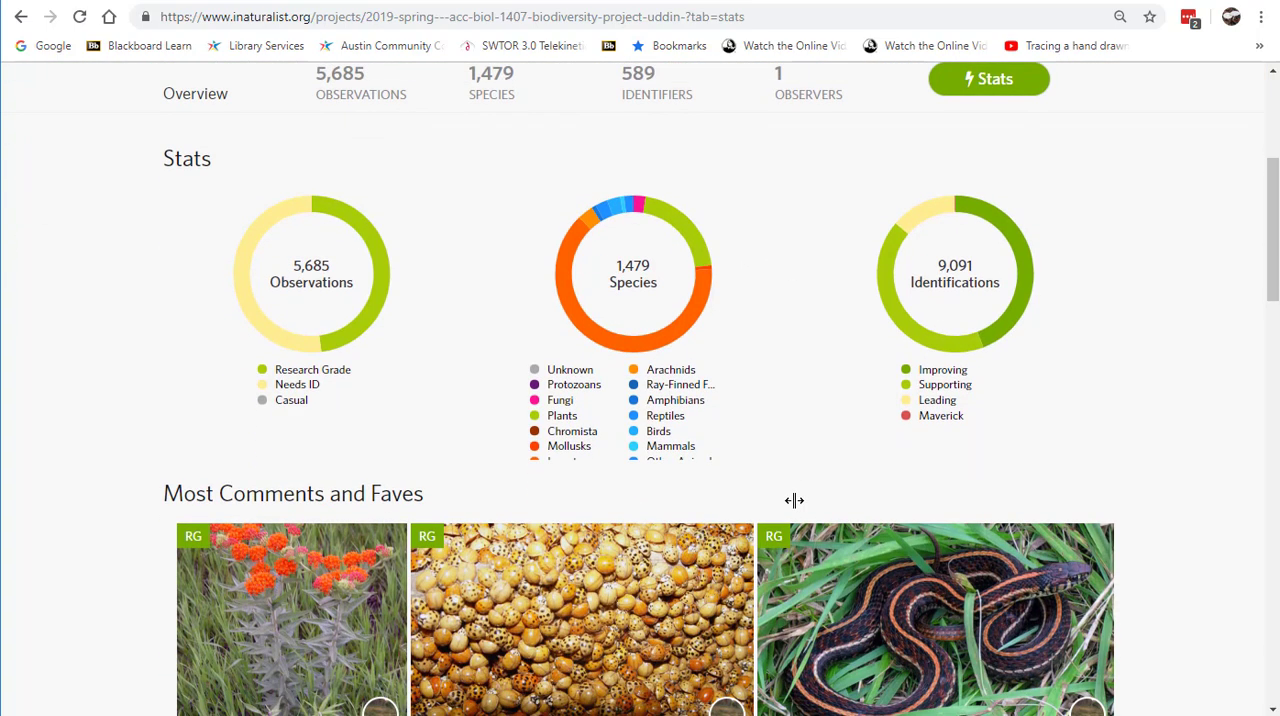
pyautogui.scroll(-2, 777, 425)
pyautogui.scroll(-8, 775, 425)
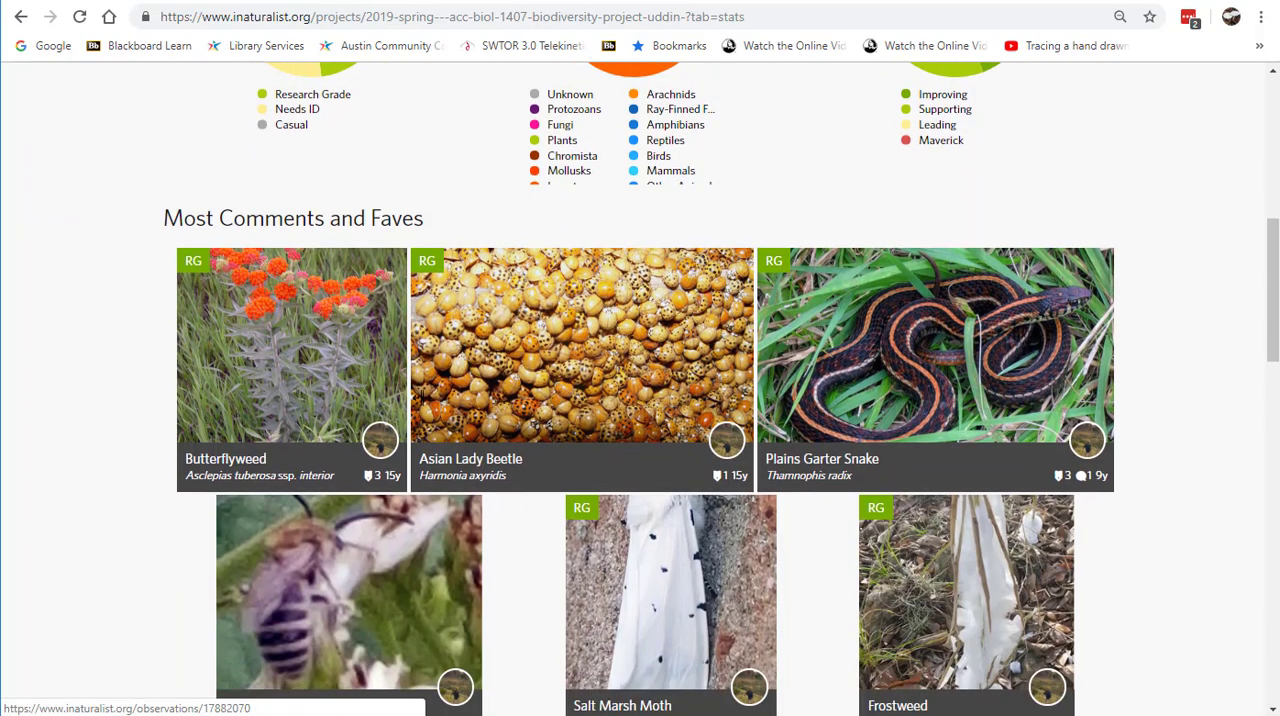
pyautogui.scroll(-8, 421, 416)
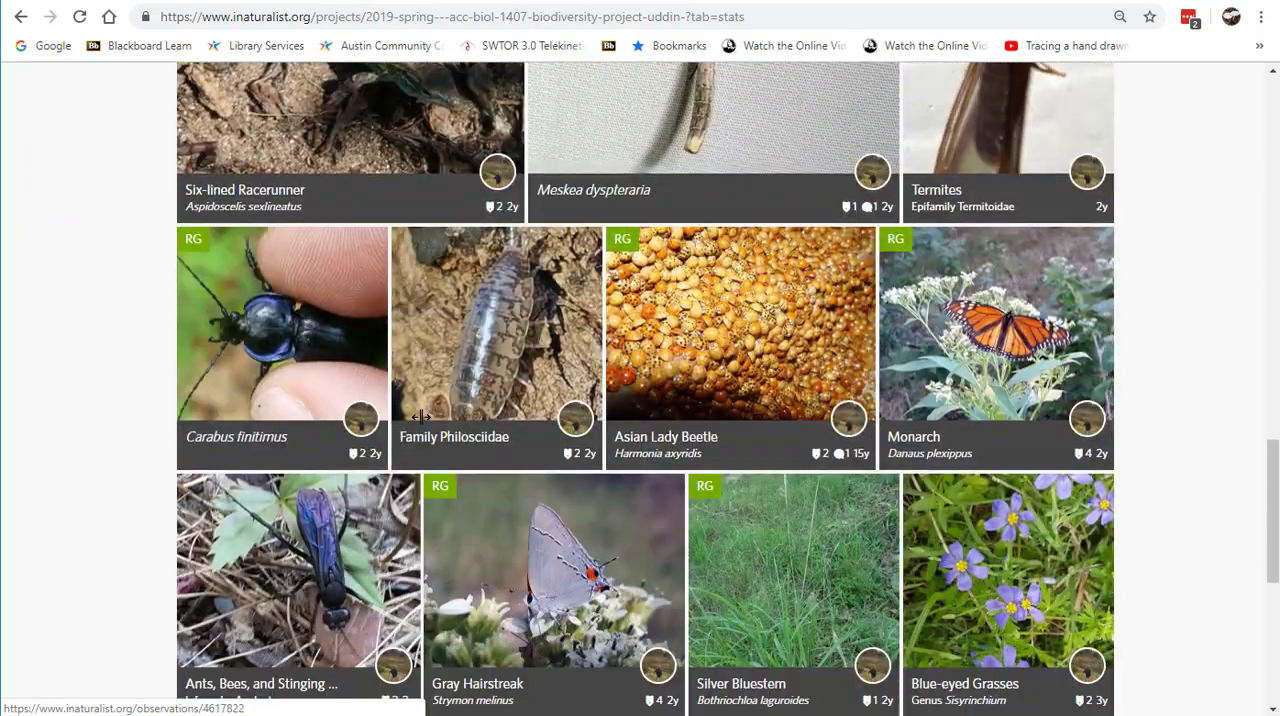
pyautogui.scroll(15, 421, 416)
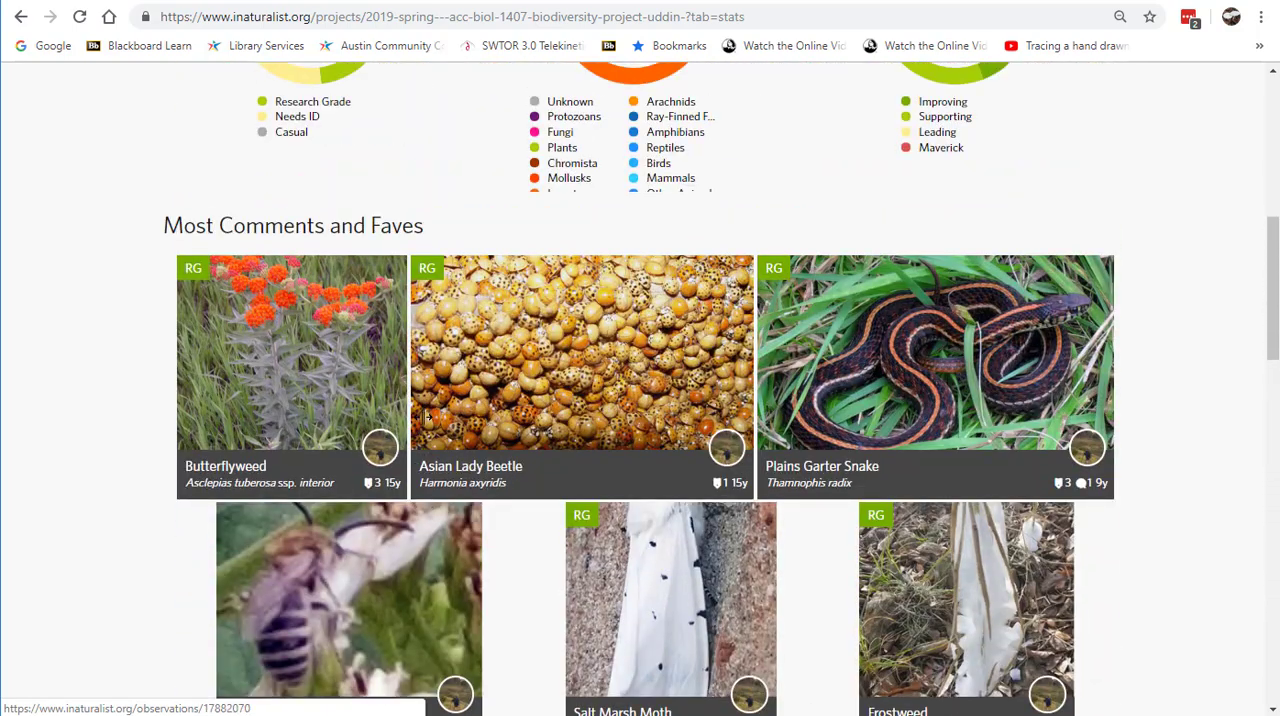
pyautogui.scroll(5, 424, 416)
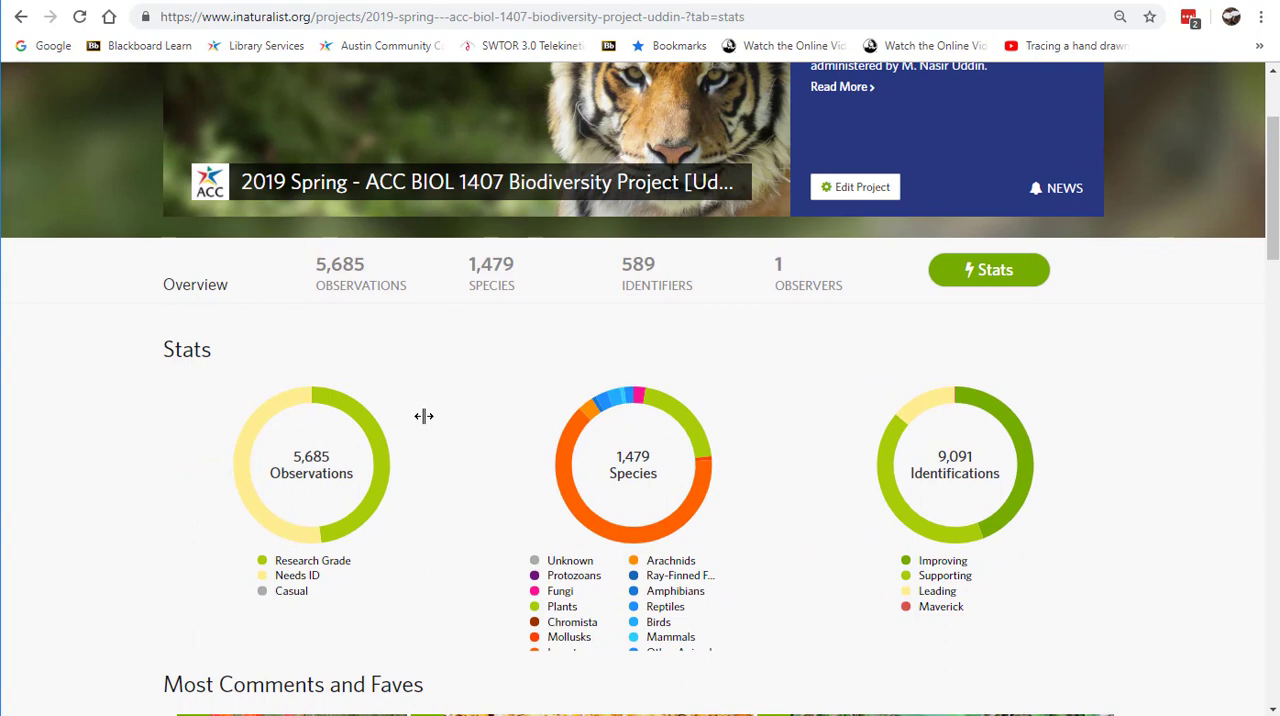
pyautogui.scroll(1, 424, 416)
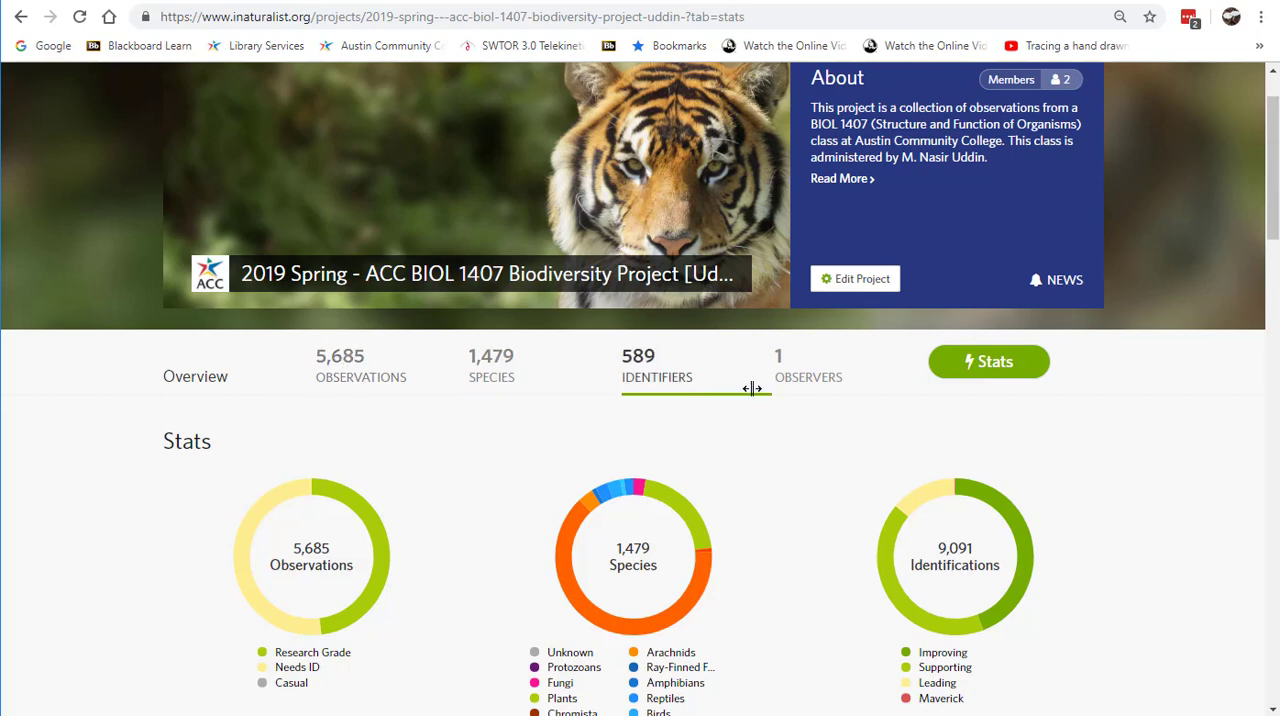
pyautogui.scroll(1, 758, 420)
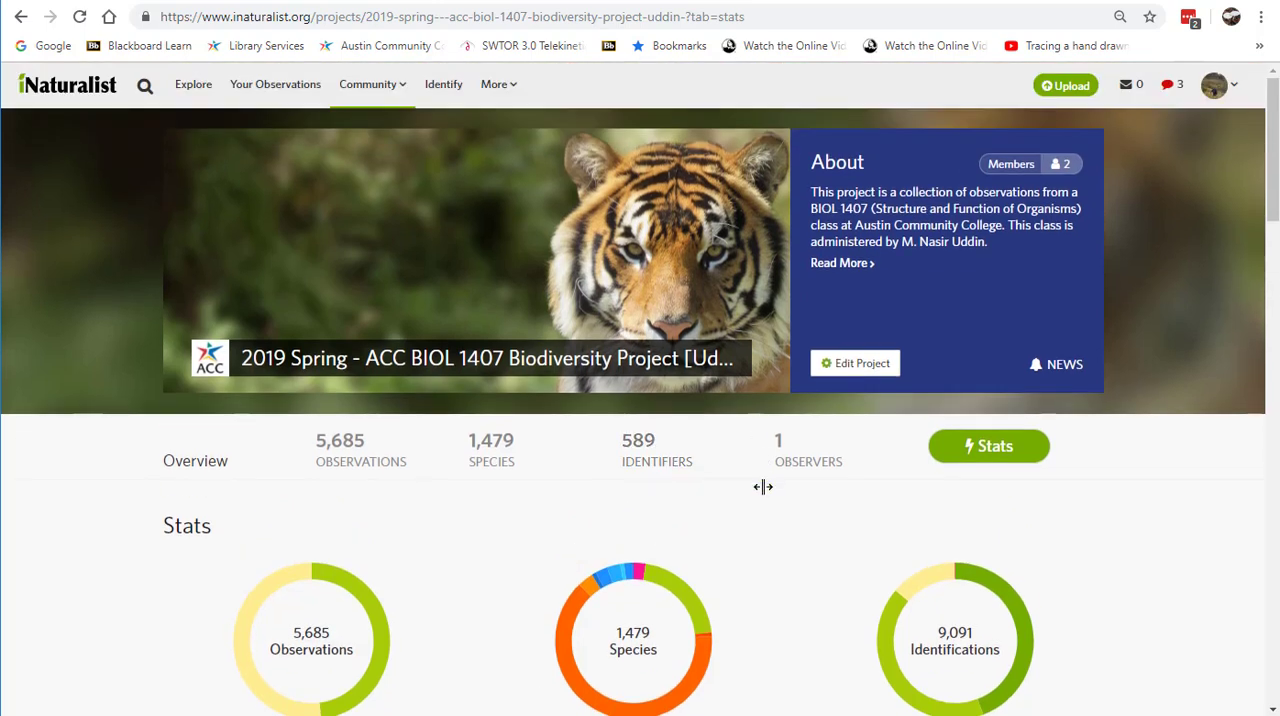
pyautogui.scroll(-4, 780, 514)
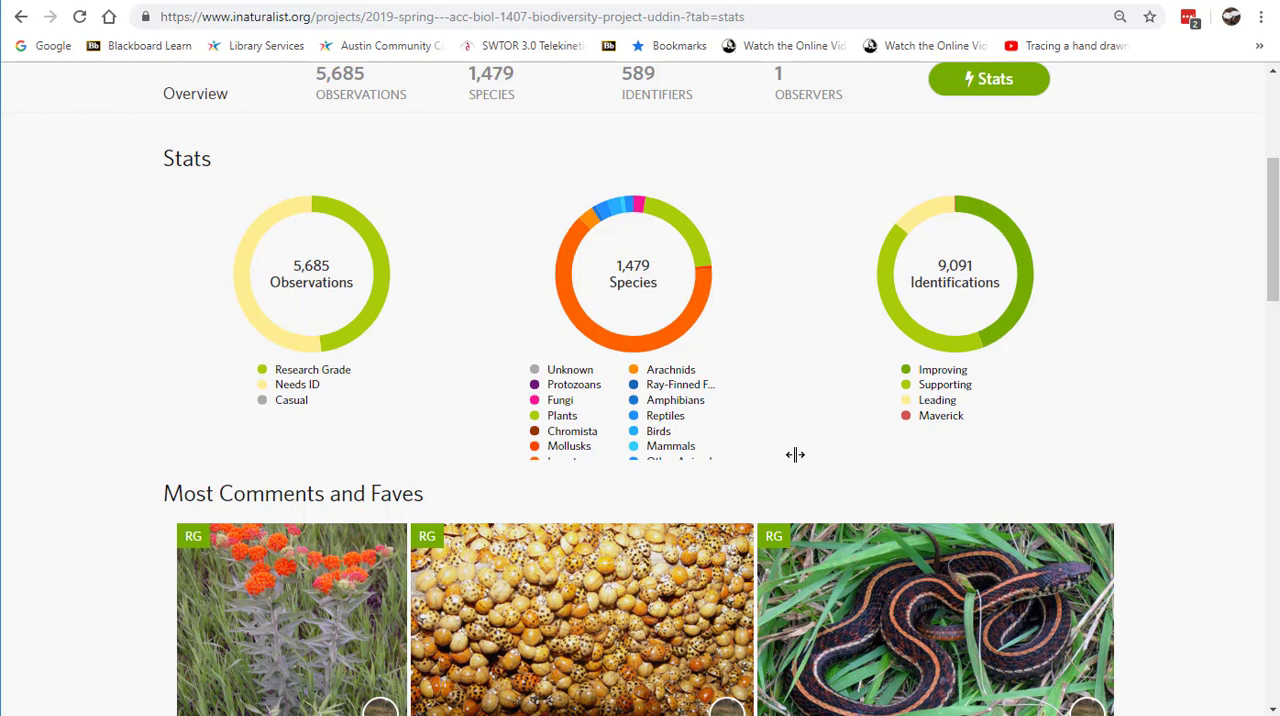
pyautogui.scroll(4, 795, 455)
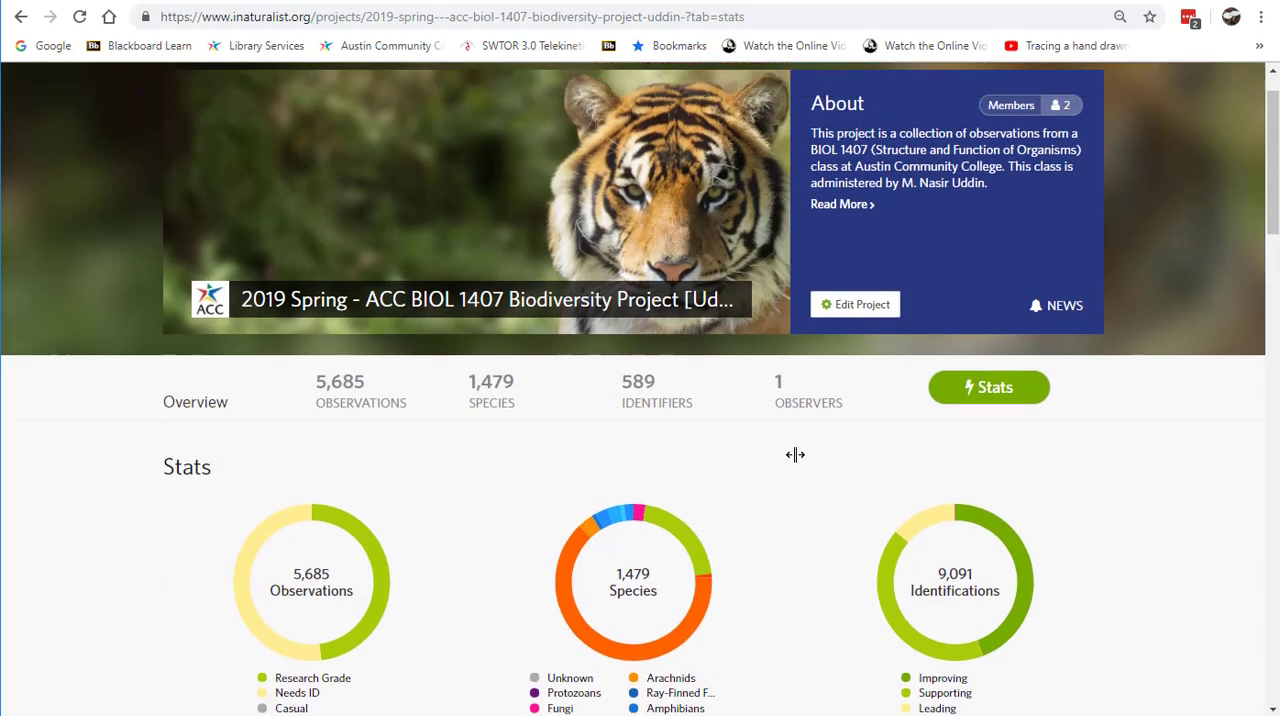